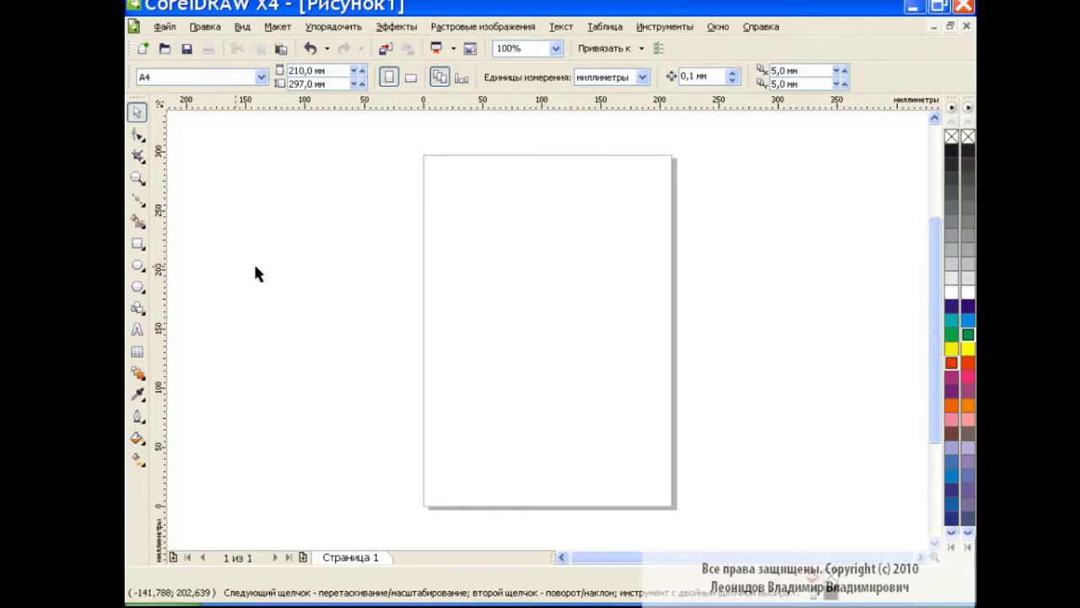
Draw a large circle of about 154.7 mm and position it on the page
click(137, 265)
drag(533, 281, 714, 462)
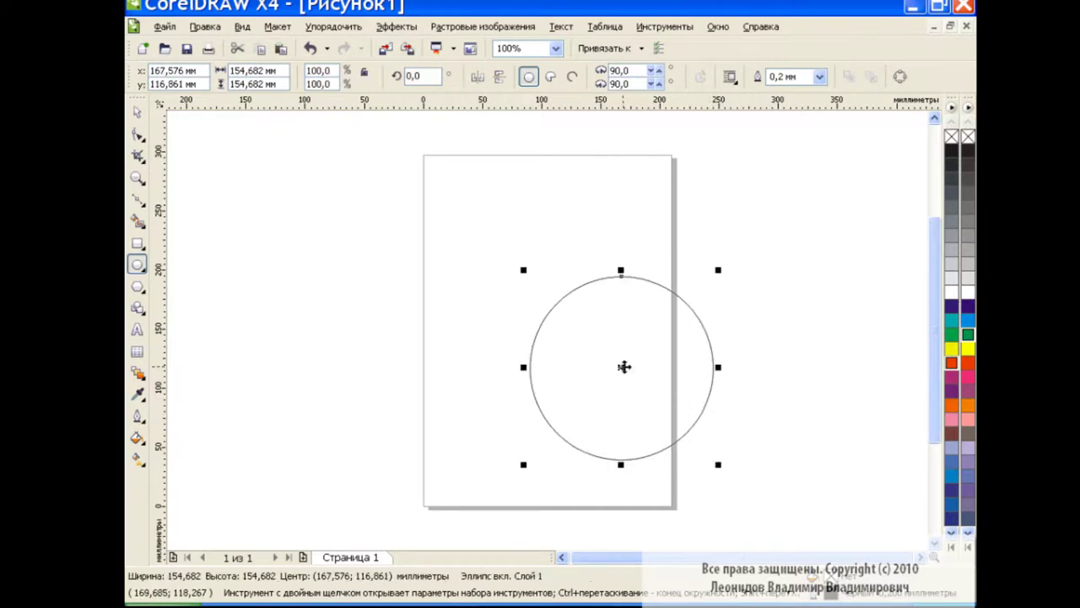
drag(624, 366, 556, 319)
key(space)
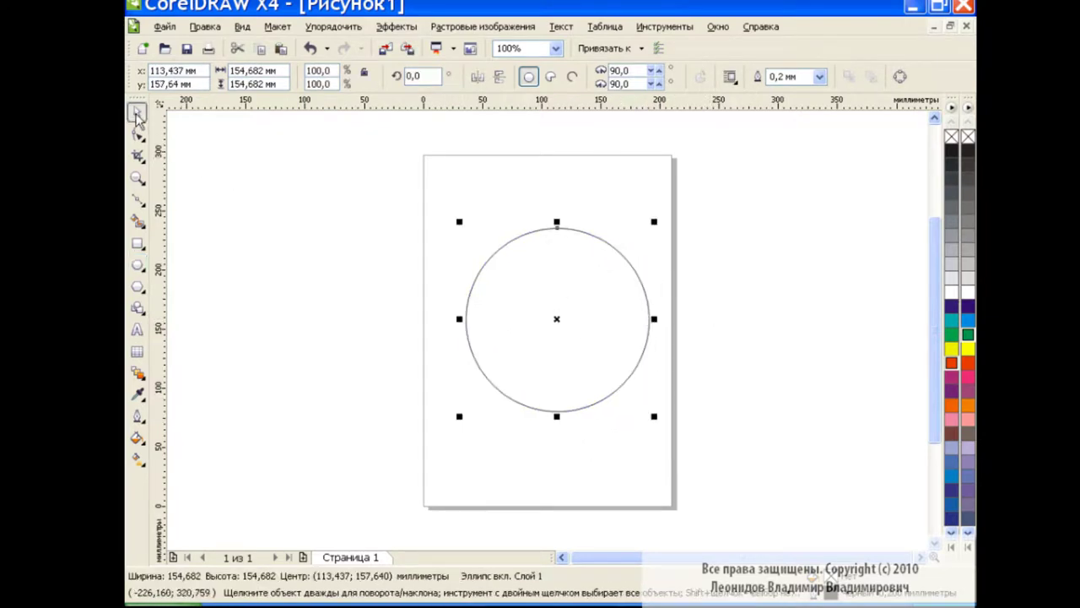
click(737, 329)
click(572, 327)
Give the circle a radial fountain fill using the olive-to-pale-yellow preset
click(138, 438)
click(181, 463)
click(494, 175)
click(446, 198)
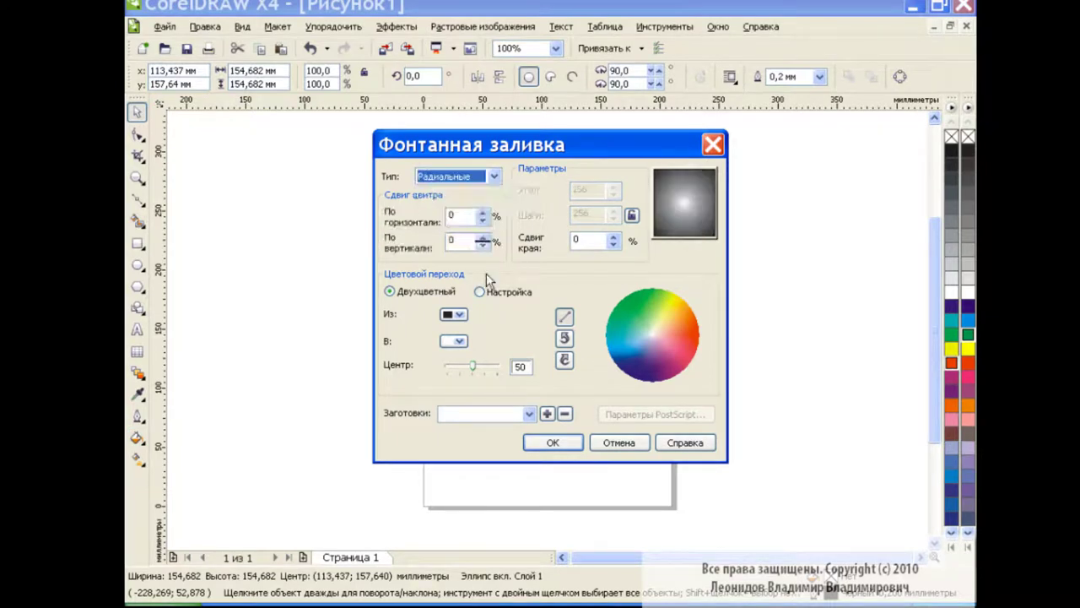
click(499, 413)
key(Down)
key(Down)
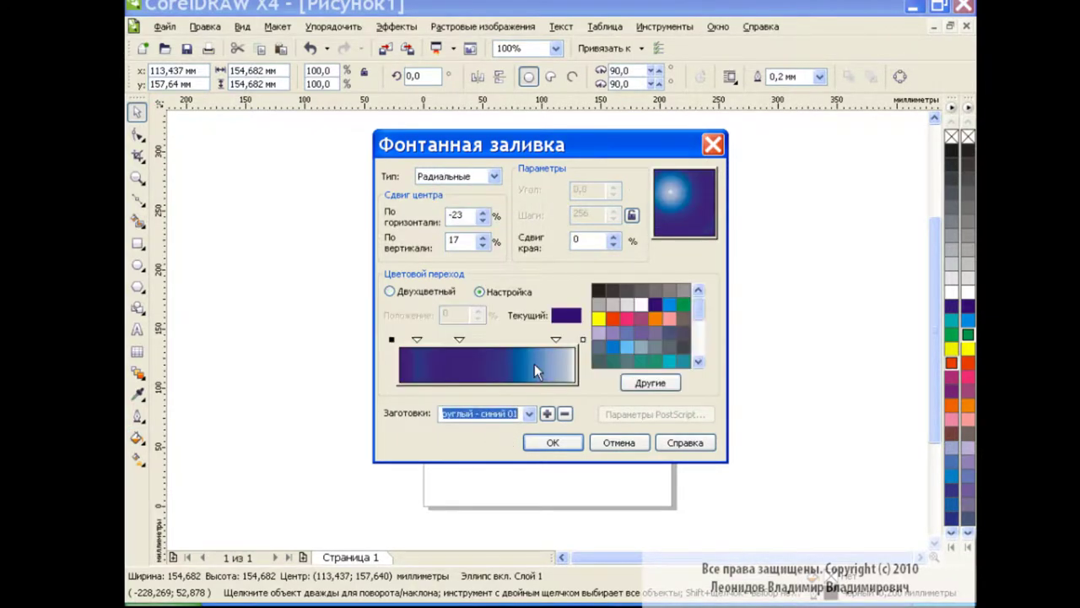
key(Down)
key(Down)
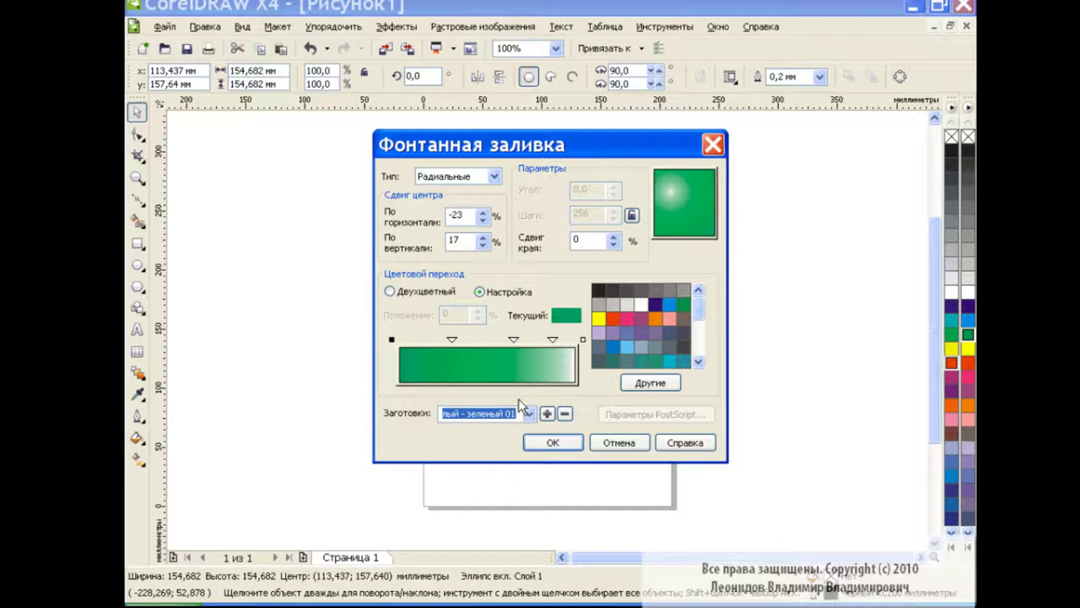
key(Down)
key(Down)
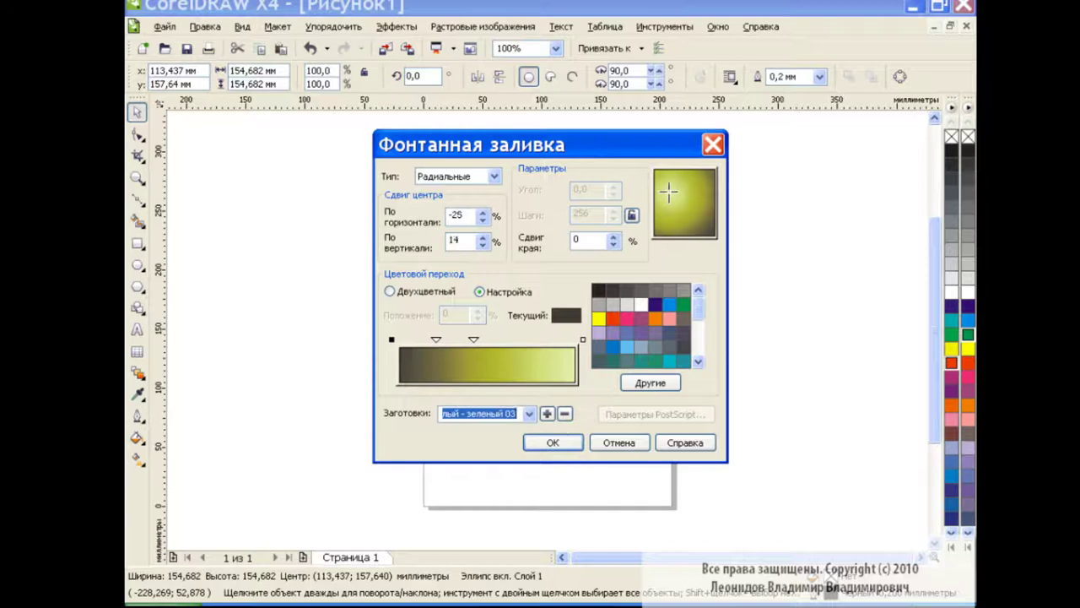
Centre the radial gradient with 0/0 offsets and apply it to the circle
drag(668, 193, 684, 203)
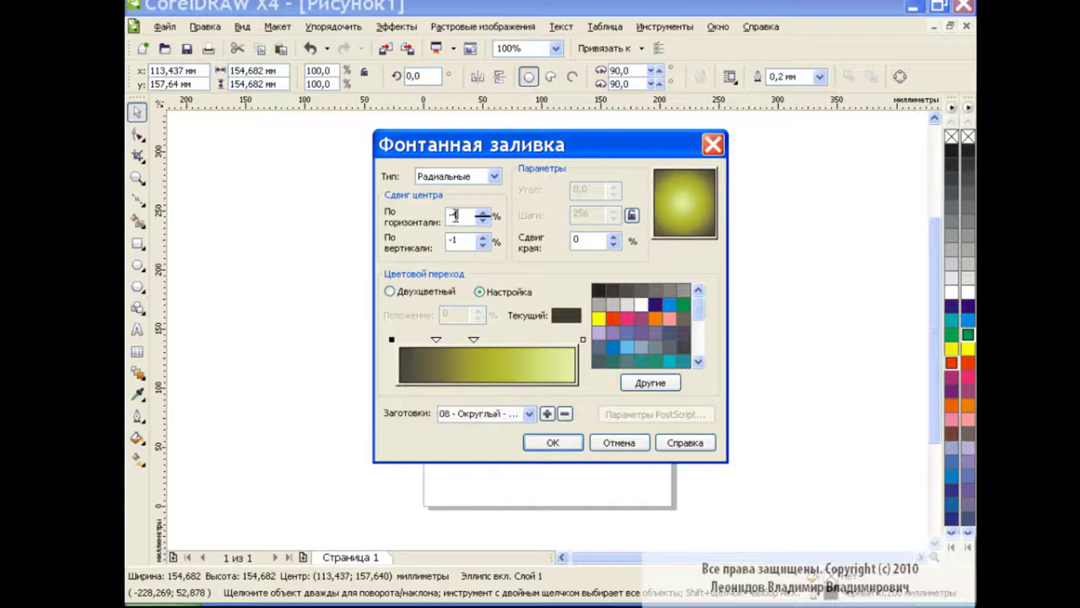
text(0)
double_click(453, 240)
text(0)
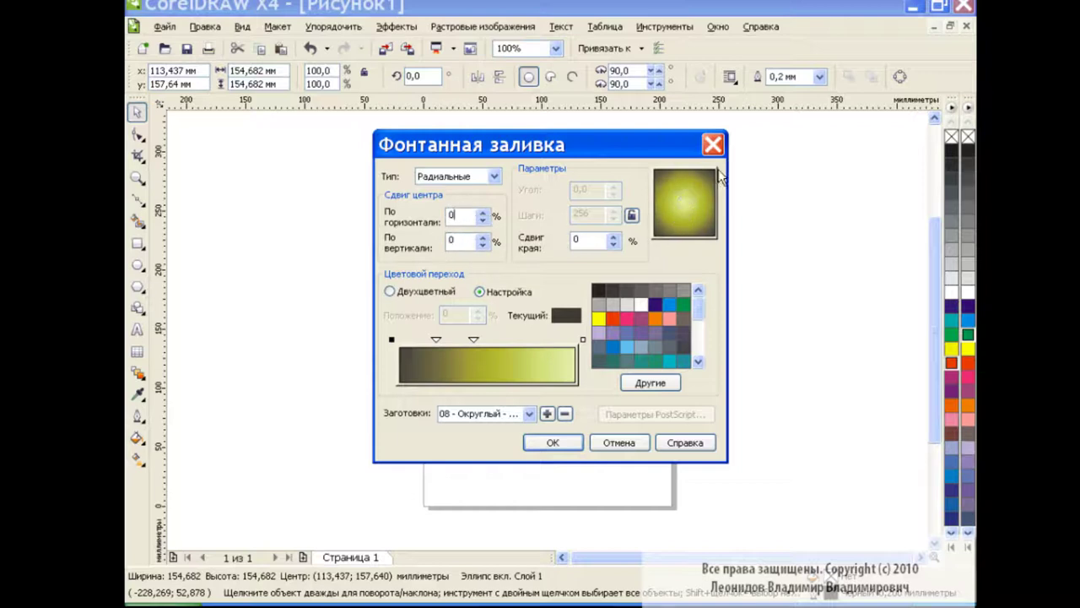
click(553, 443)
Stretch the circle's gradient diagonally and make its middle node green, keeping the pale centre
click(135, 462)
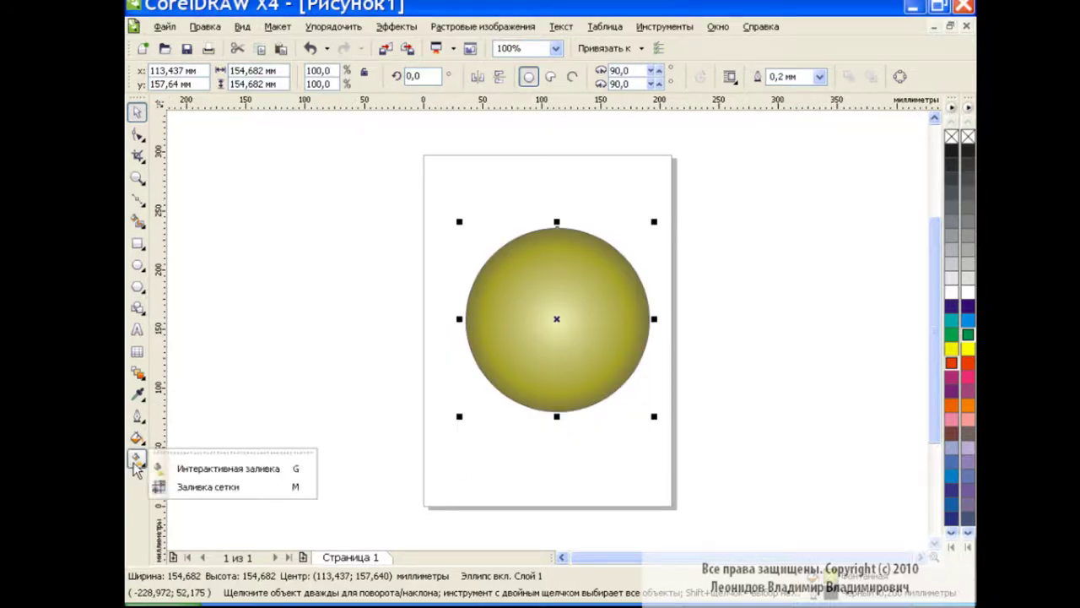
click(212, 474)
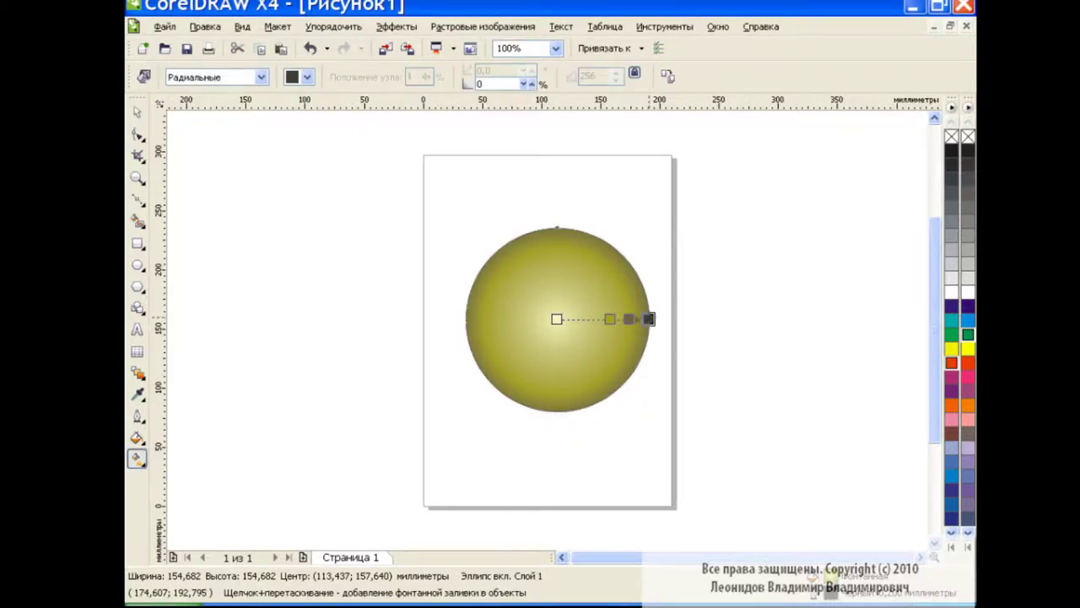
drag(648, 319, 650, 263)
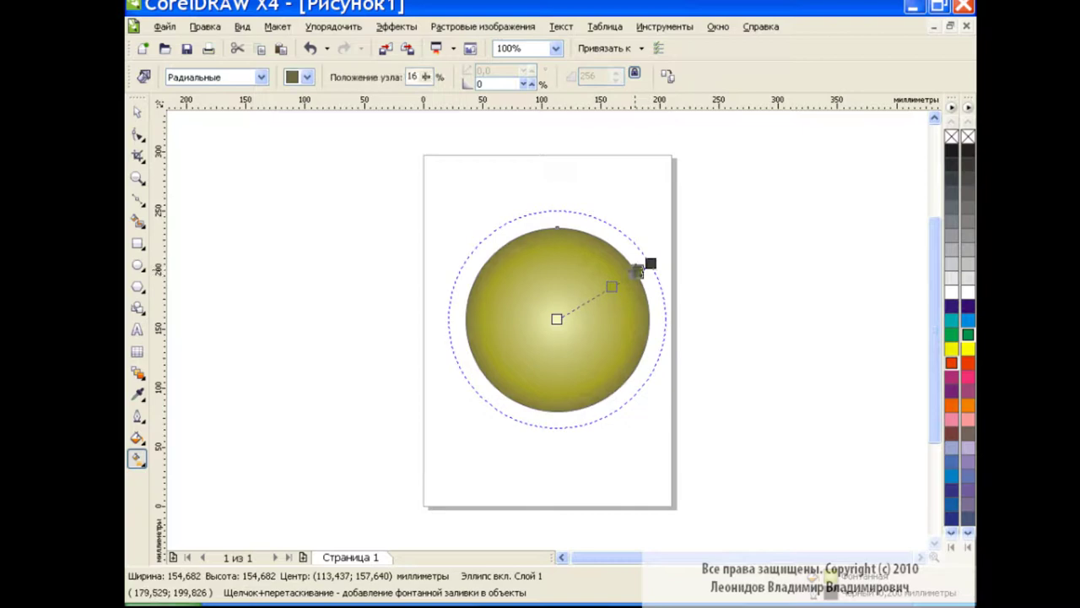
click(612, 287)
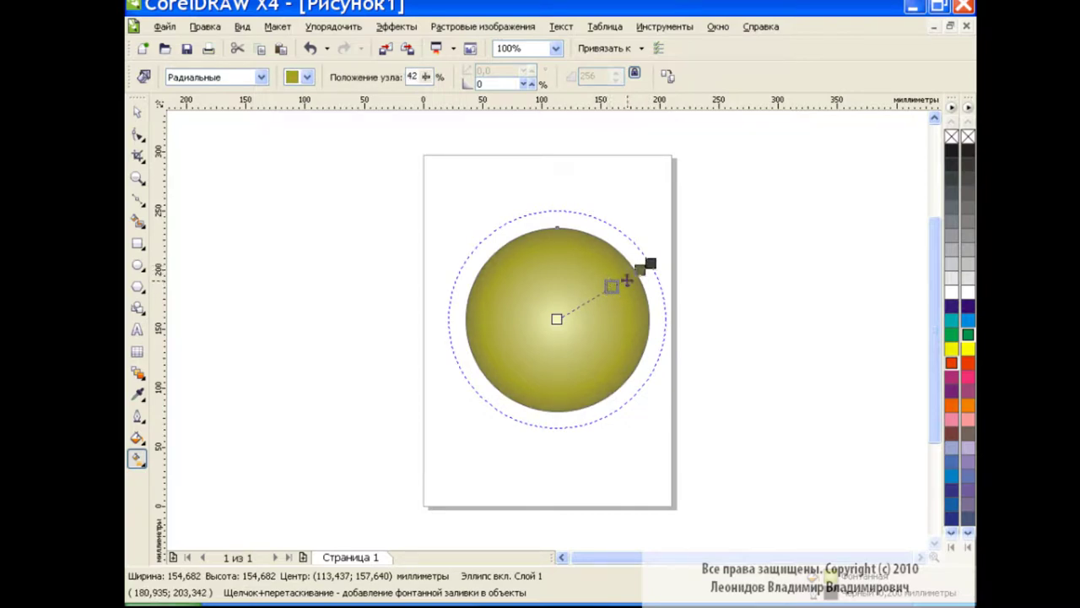
click(308, 77)
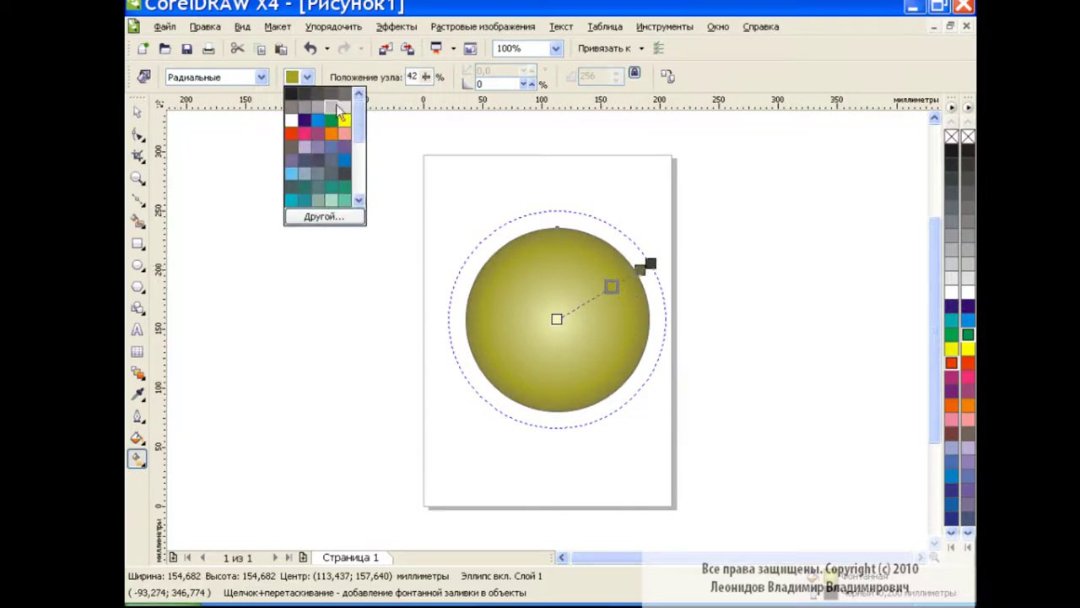
scroll(361, 124, down, 2)
click(344, 148)
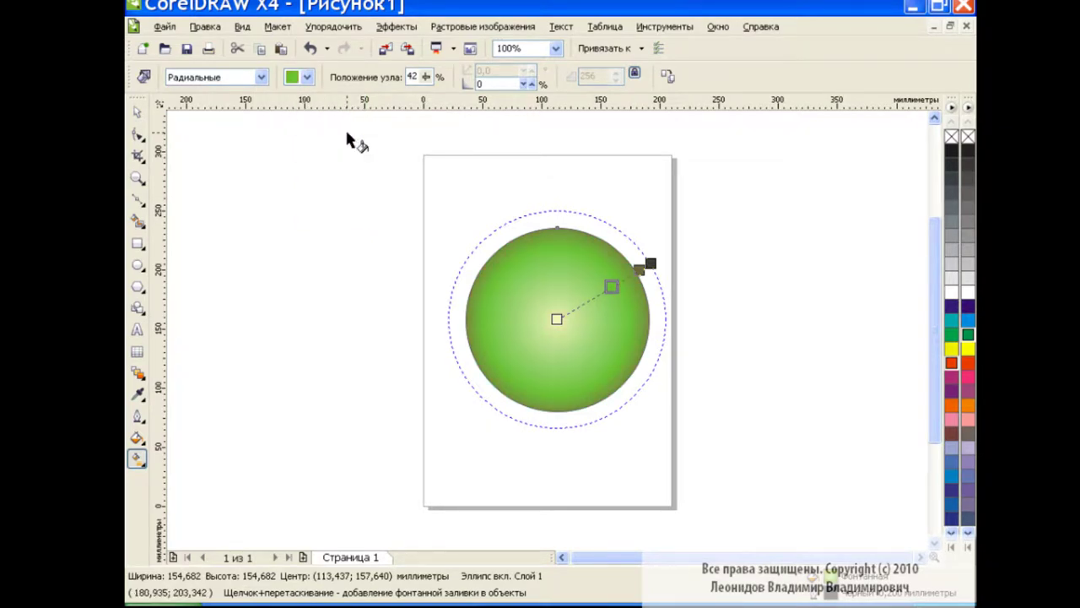
click(138, 111)
click(433, 272)
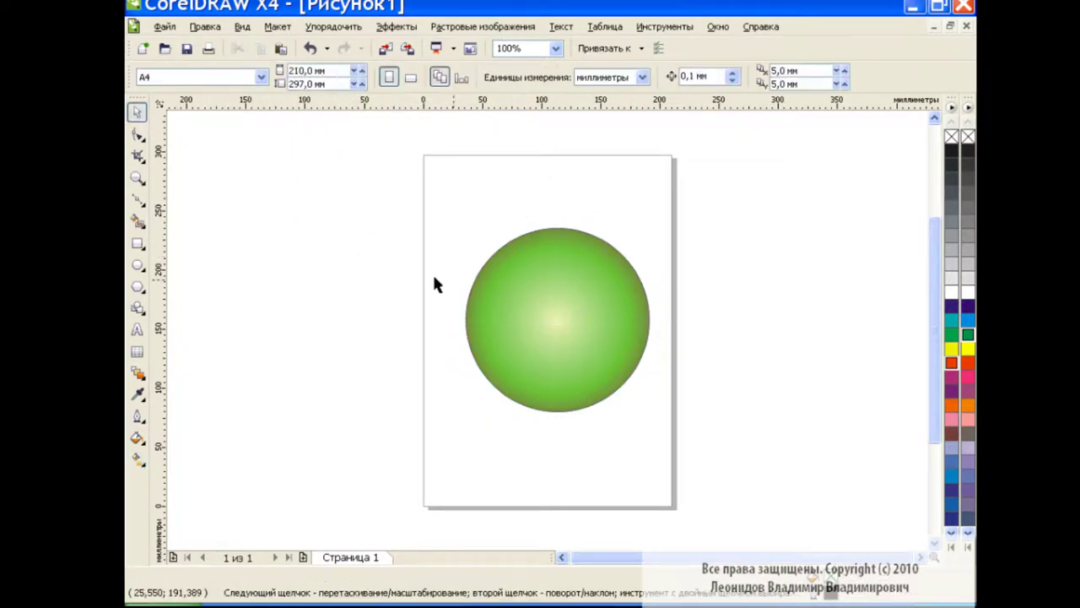
Remove the circle's outline and add a smaller, squashed white ellipse near its top
click(544, 274)
right_click(968, 137)
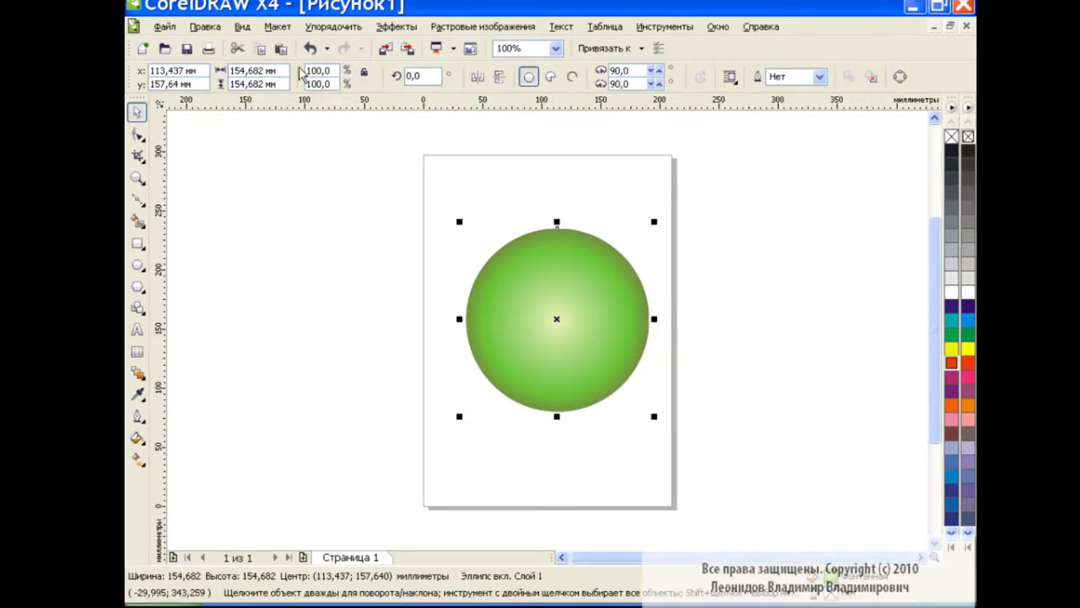
drag(656, 418, 623, 385)
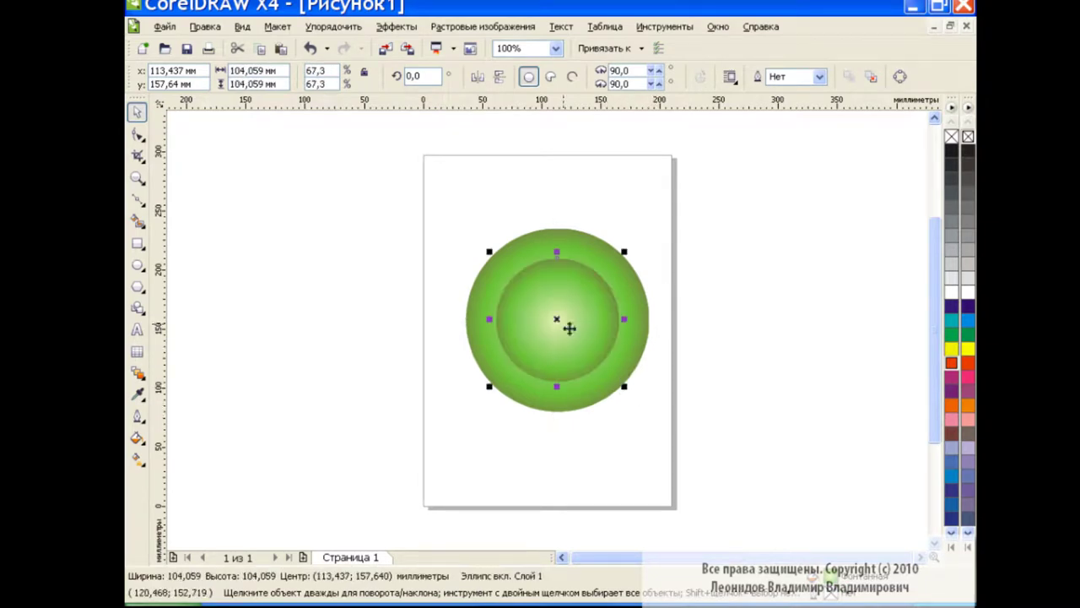
drag(556, 320, 556, 292)
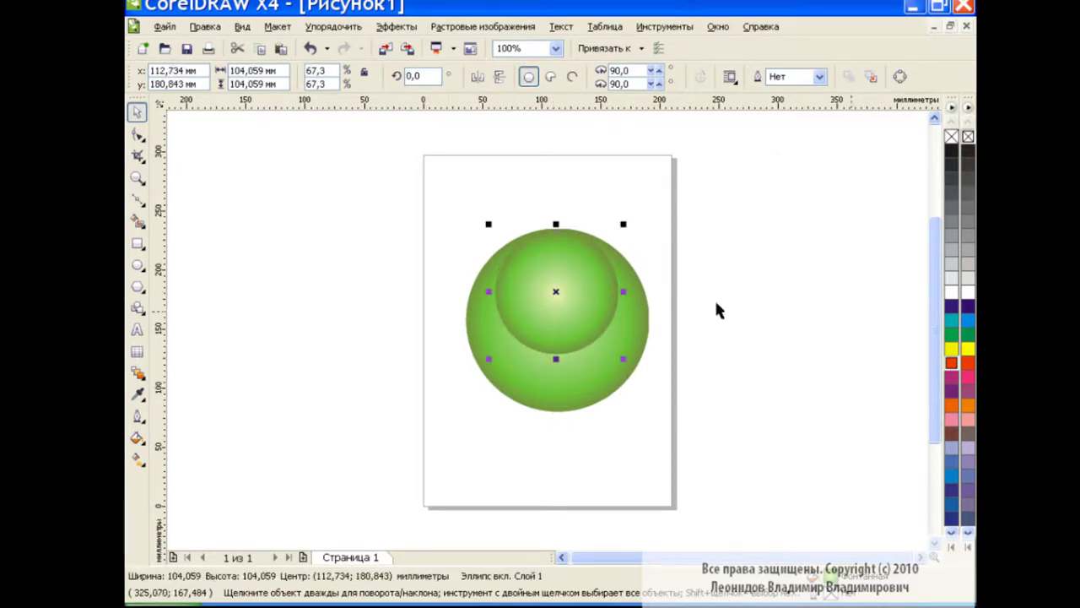
click(968, 292)
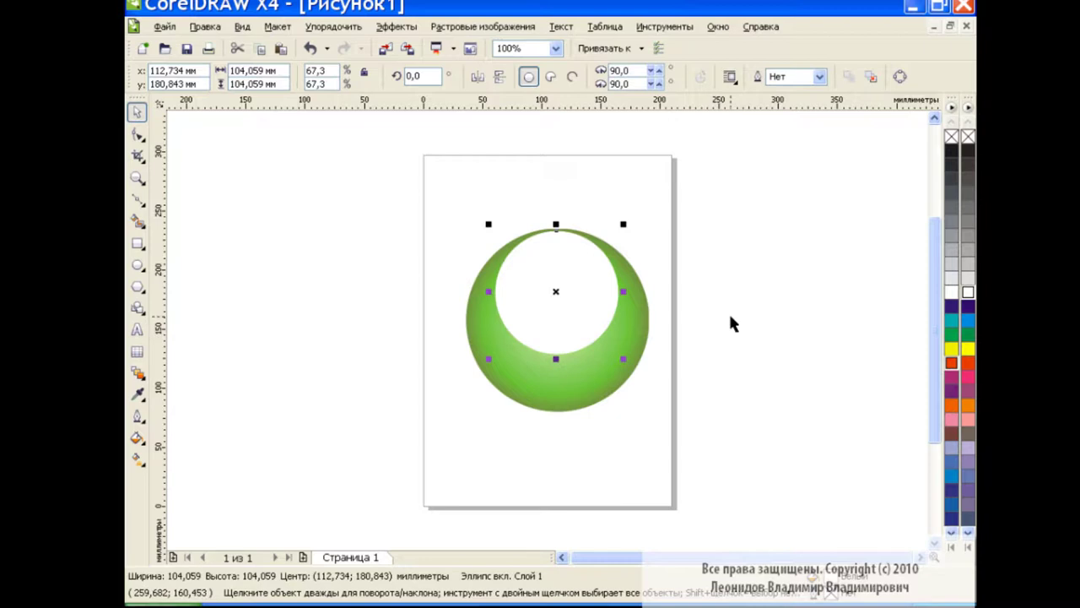
drag(555, 359, 556, 322)
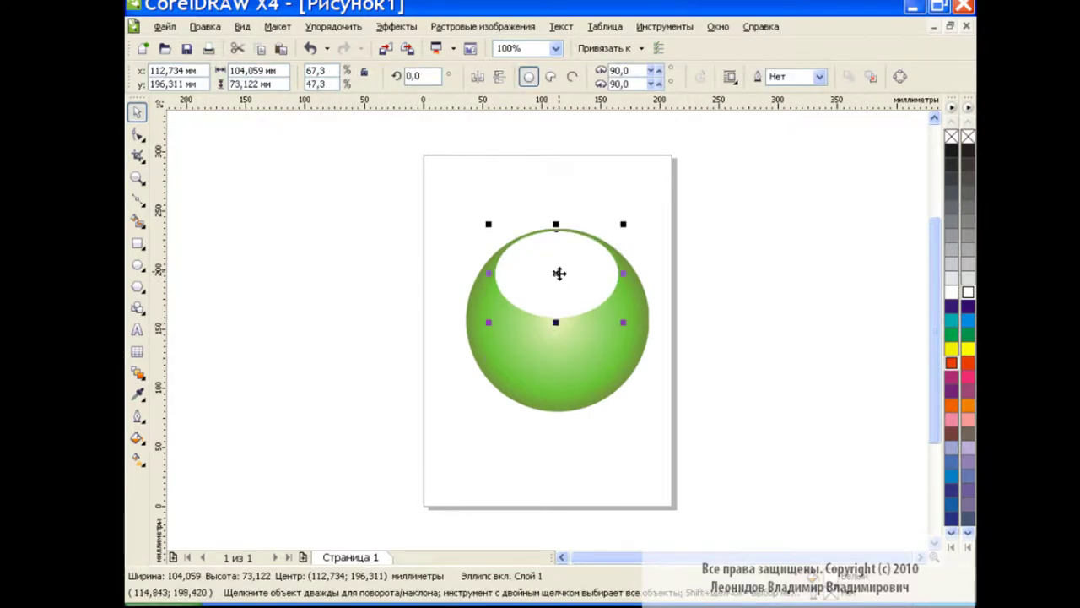
Fade the white ellipse from top to bottom with a linear transparency
click(139, 372)
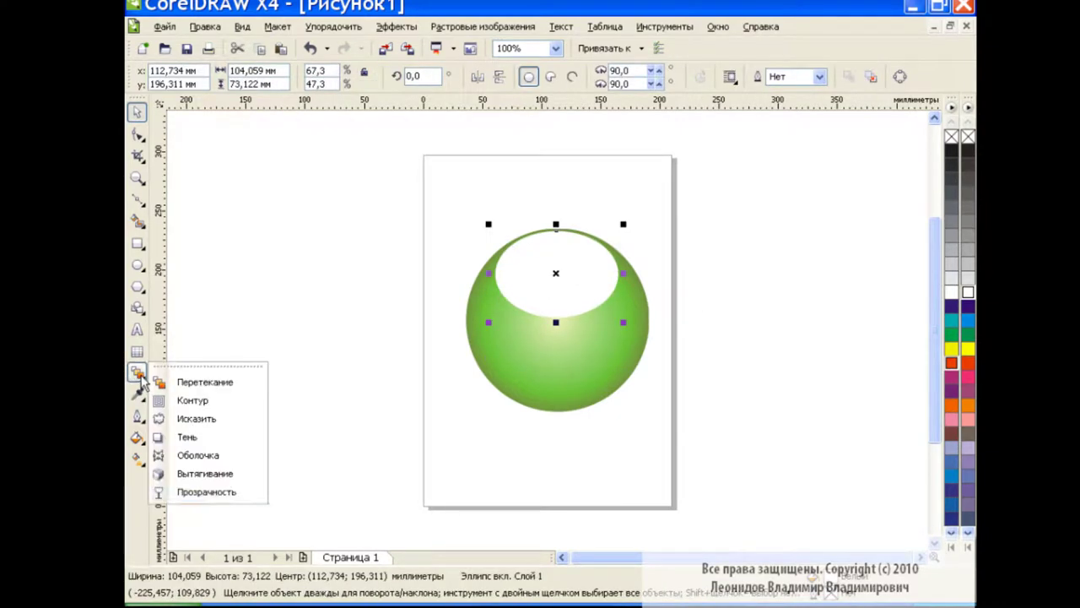
click(181, 492)
drag(551, 217, 551, 297)
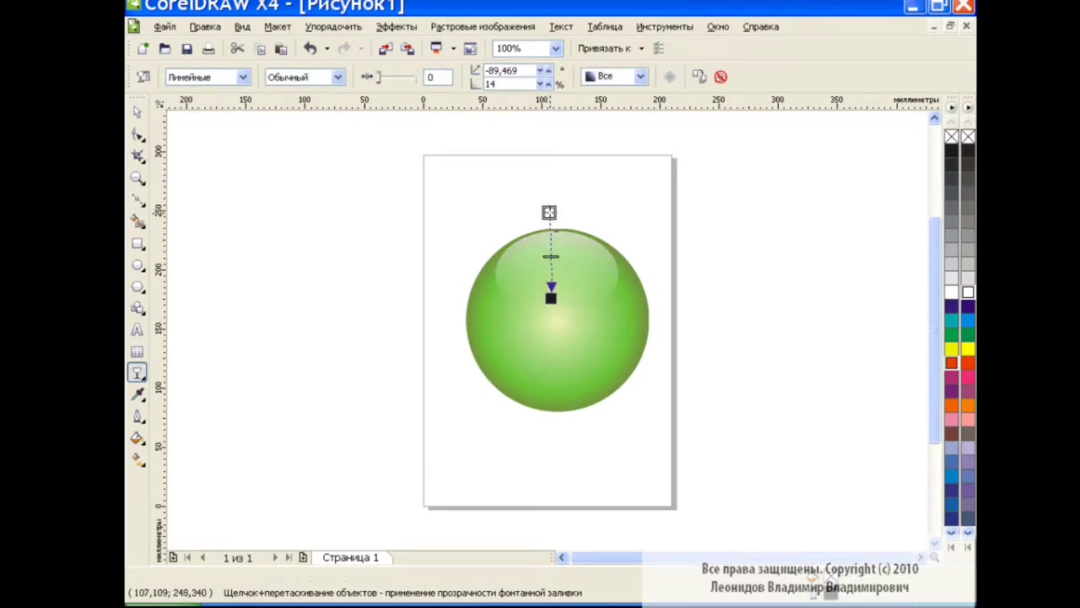
drag(551, 219, 554, 217)
mouse_move(551, 297)
mouse_down()
mouse_move(551, 334)
mouse_move(555, 300)
mouse_up()
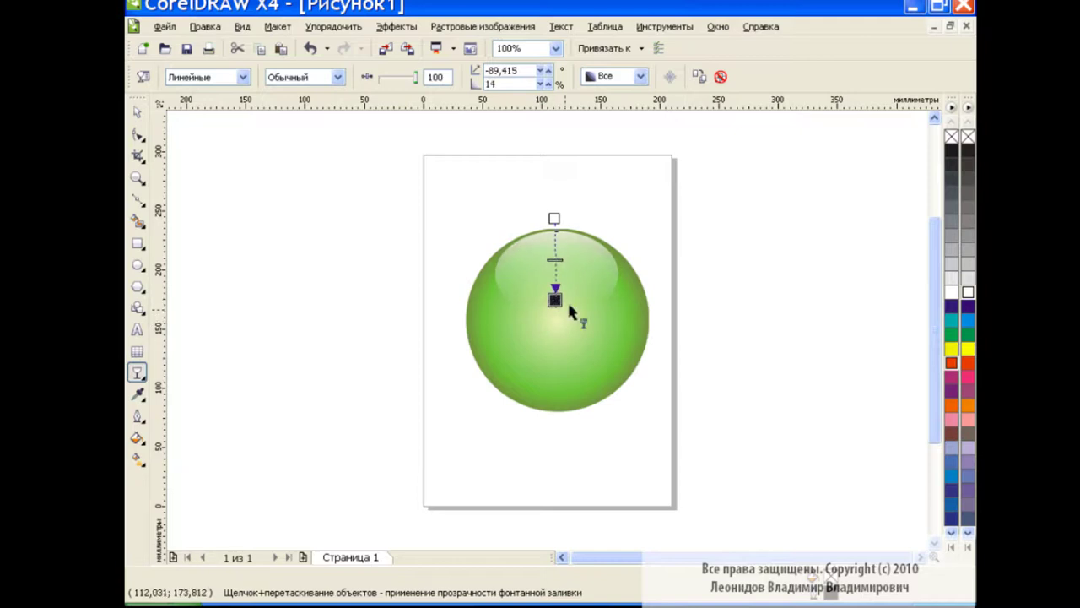
click(138, 112)
click(436, 350)
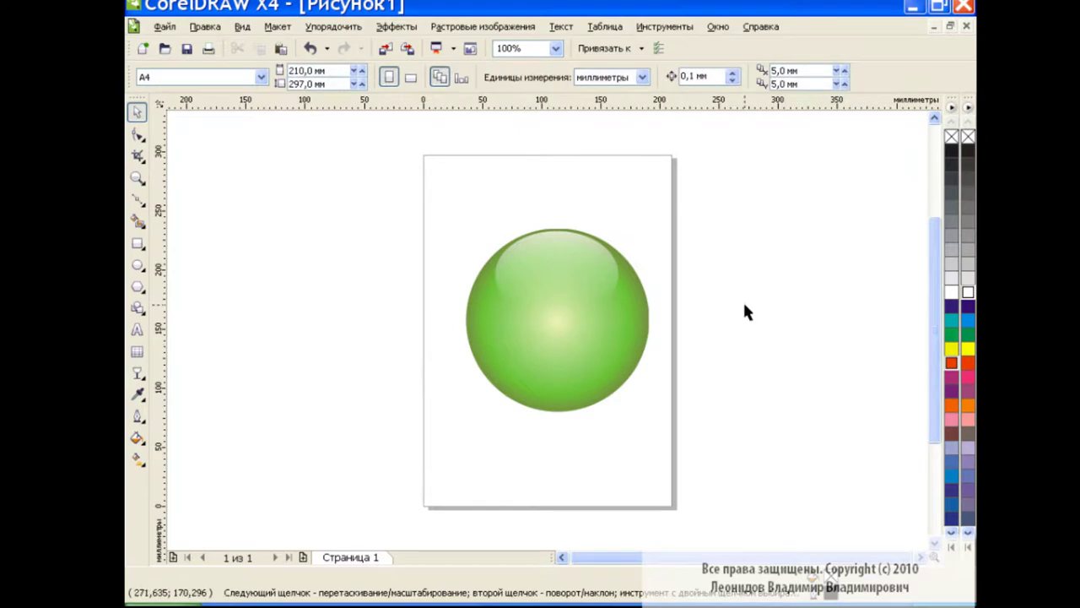
Draw a Bezier arc curving around the sphere's lower-right edge
click(137, 198)
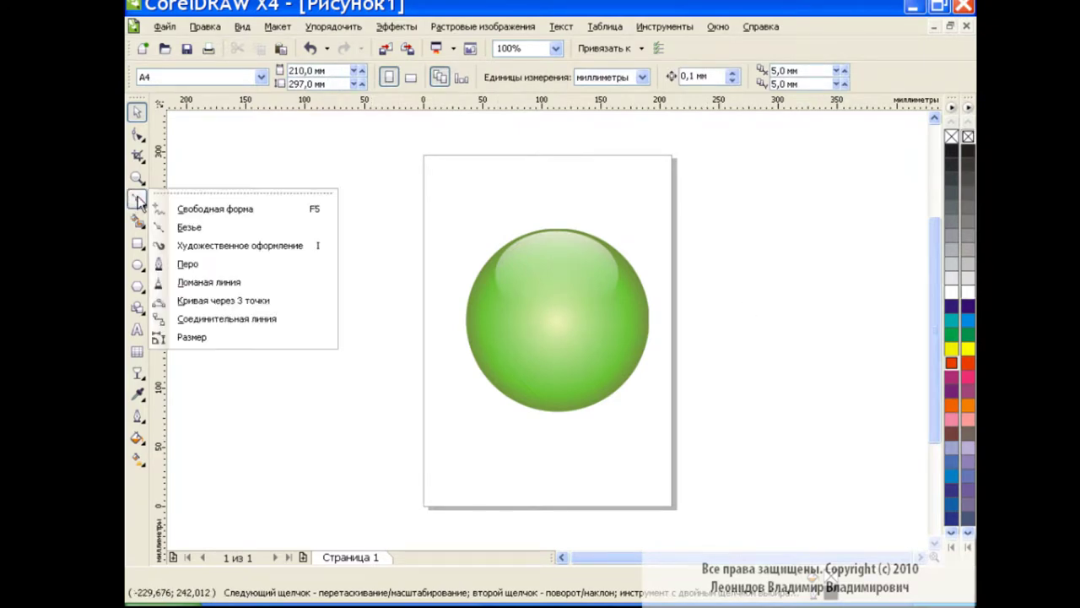
click(152, 225)
click(510, 400)
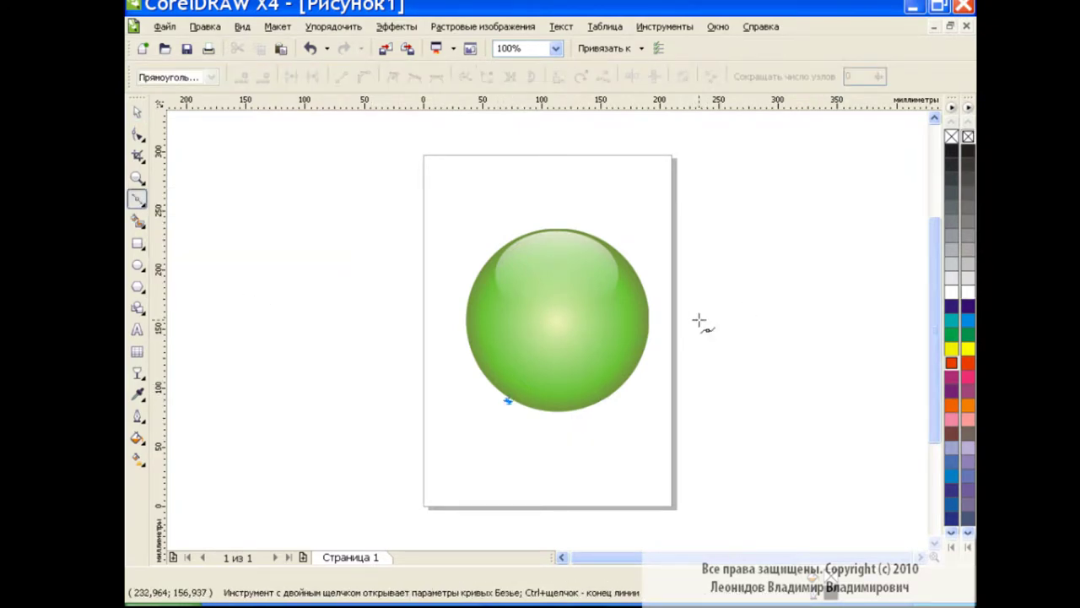
drag(656, 317, 708, 196)
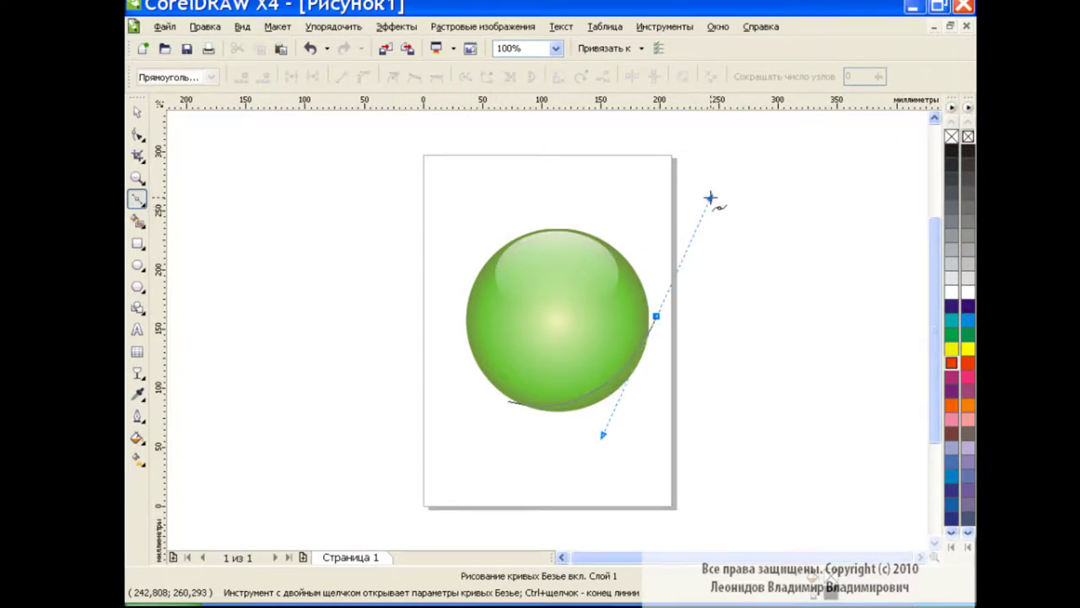
click(137, 112)
click(354, 332)
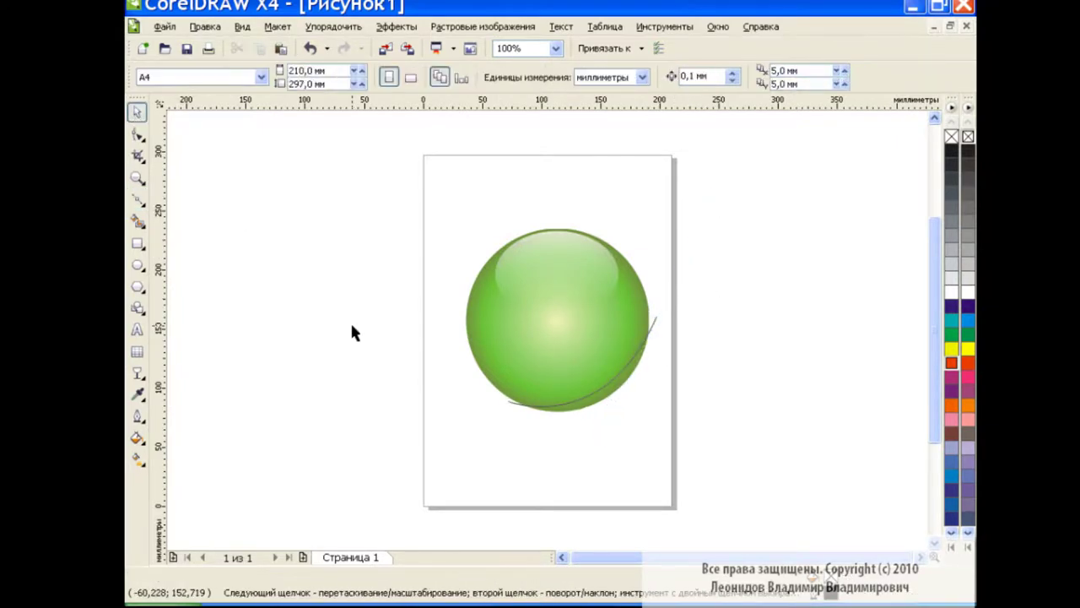
Smart-fill the area between the sphere and the arc into a crescent with no outline
click(138, 221)
click(187, 226)
click(350, 77)
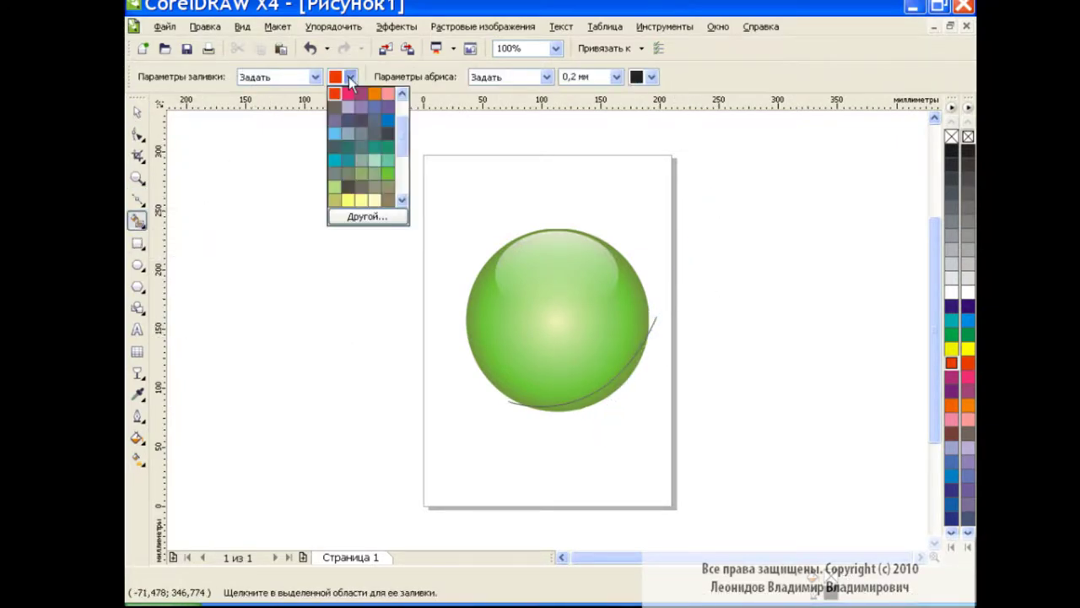
scroll(400, 137, up, 2)
click(335, 121)
click(616, 384)
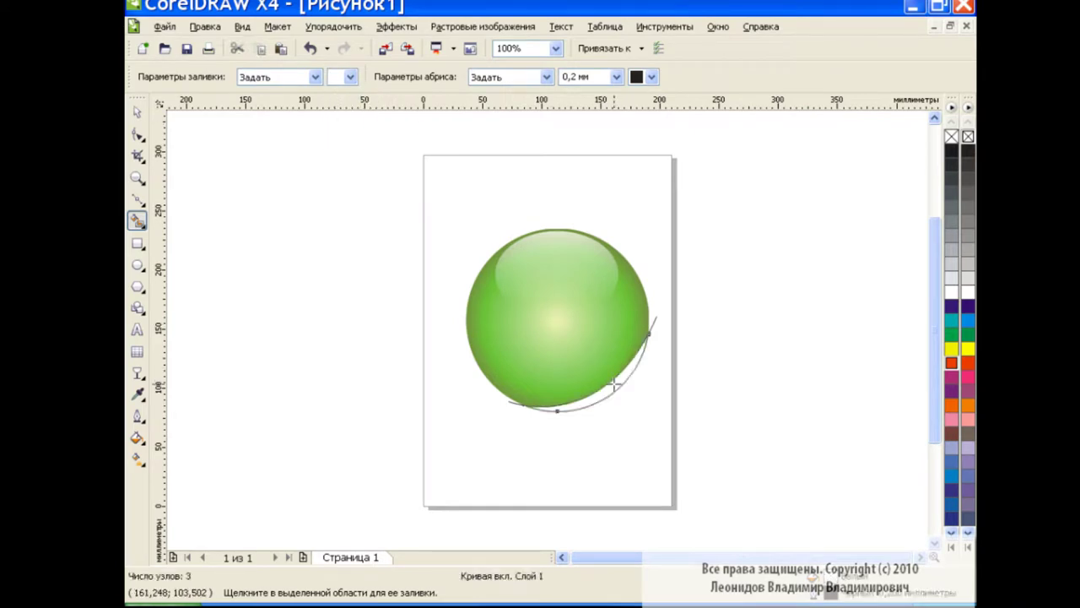
click(138, 112)
click(514, 404)
click(694, 402)
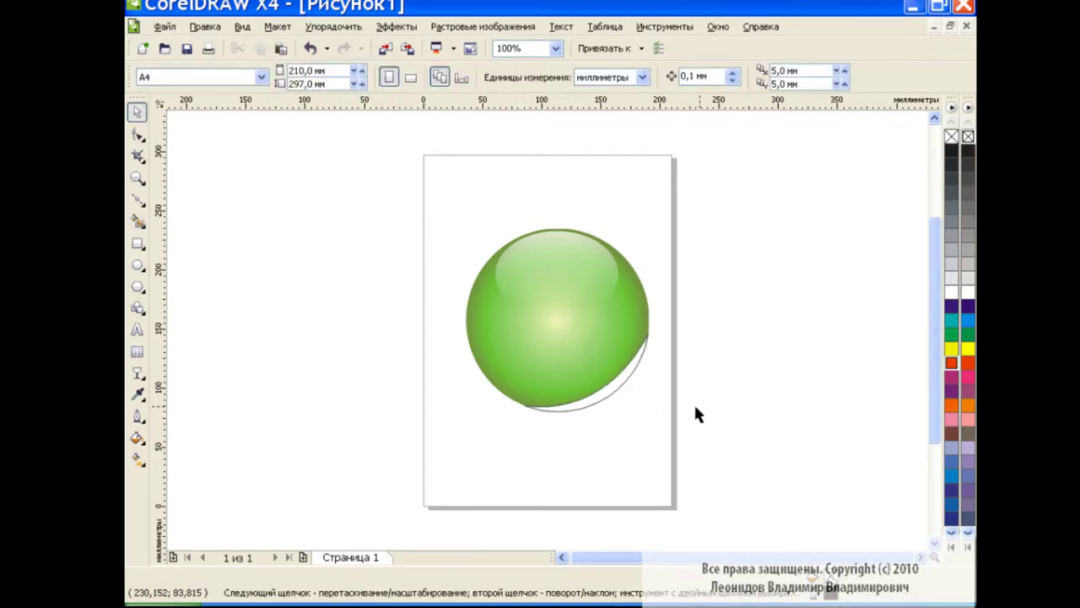
click(629, 372)
right_click(968, 137)
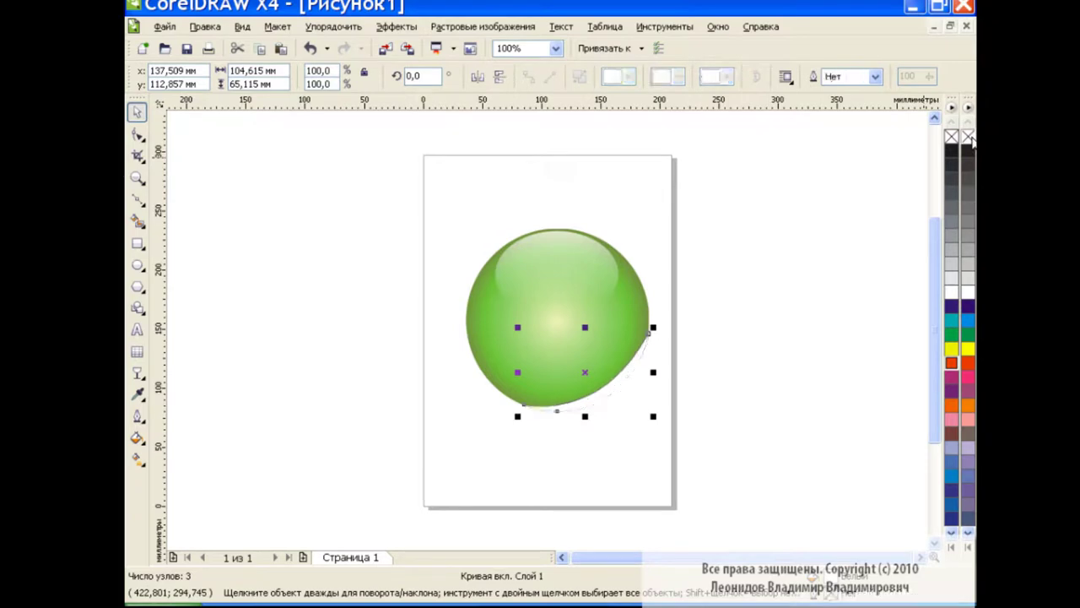
Fade the crescent with a linear transparency and nudge it against the sphere's edge
click(137, 373)
drag(601, 379, 640, 426)
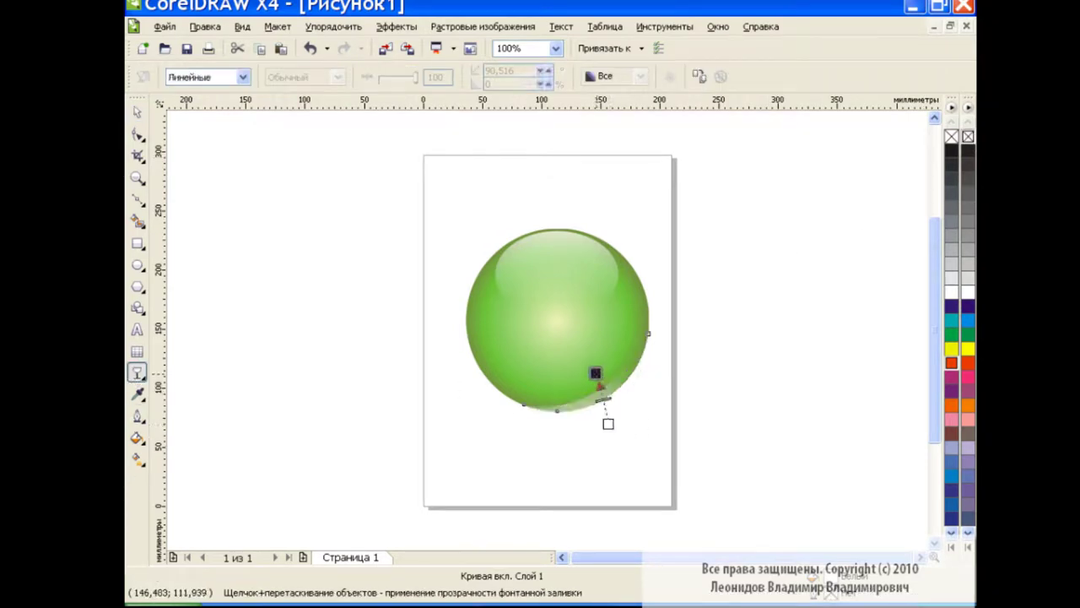
drag(601, 380, 588, 364)
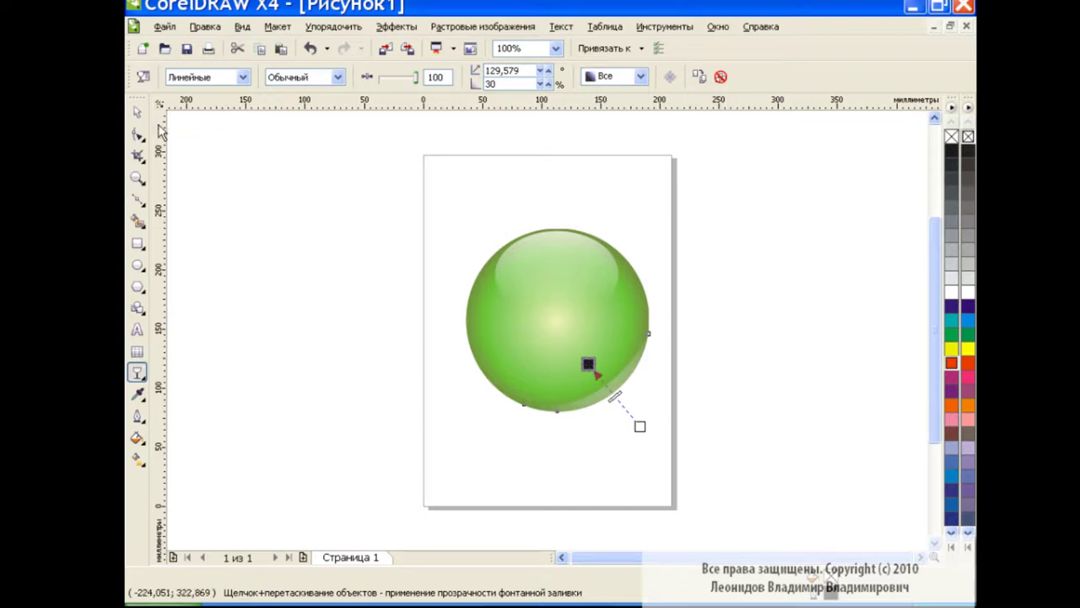
key(space)
drag(585, 373, 583, 365)
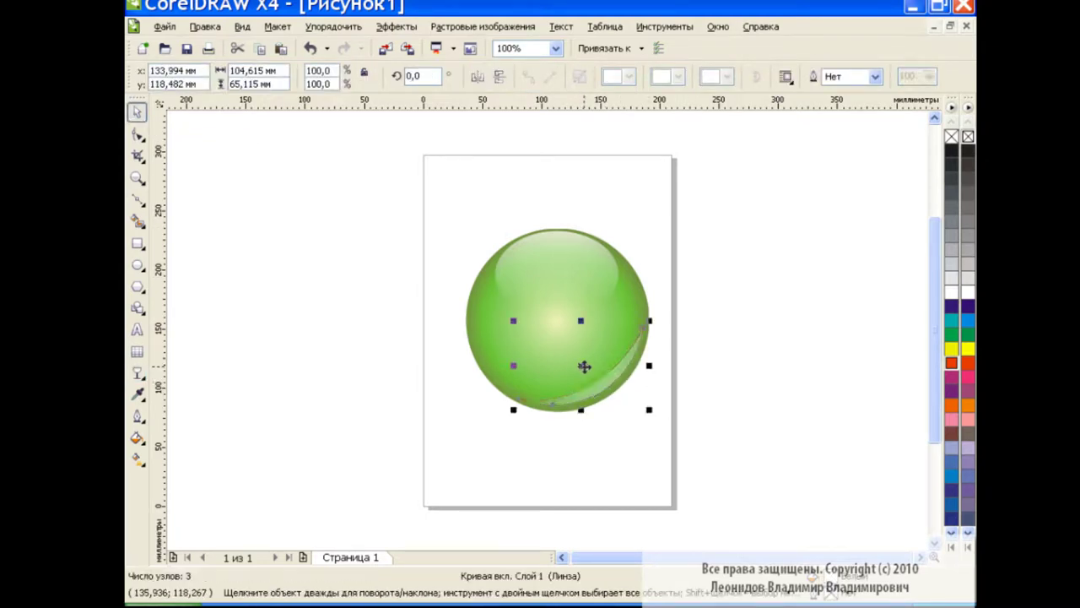
click(704, 365)
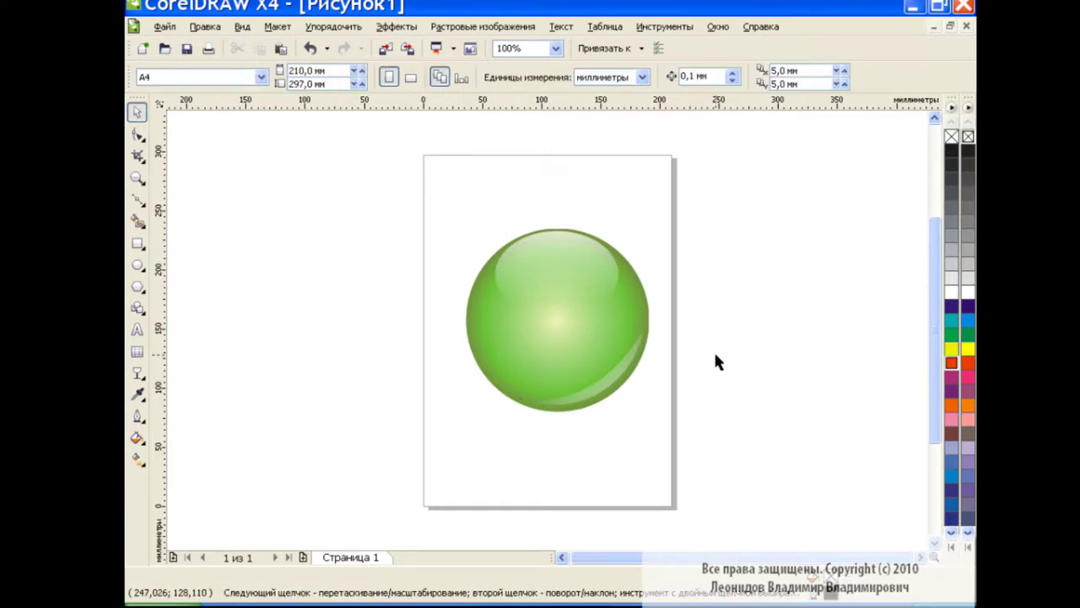
Place a smaller dark grey copy of the highlight at the sphere's bottom with uniform transparency 71
click(558, 254)
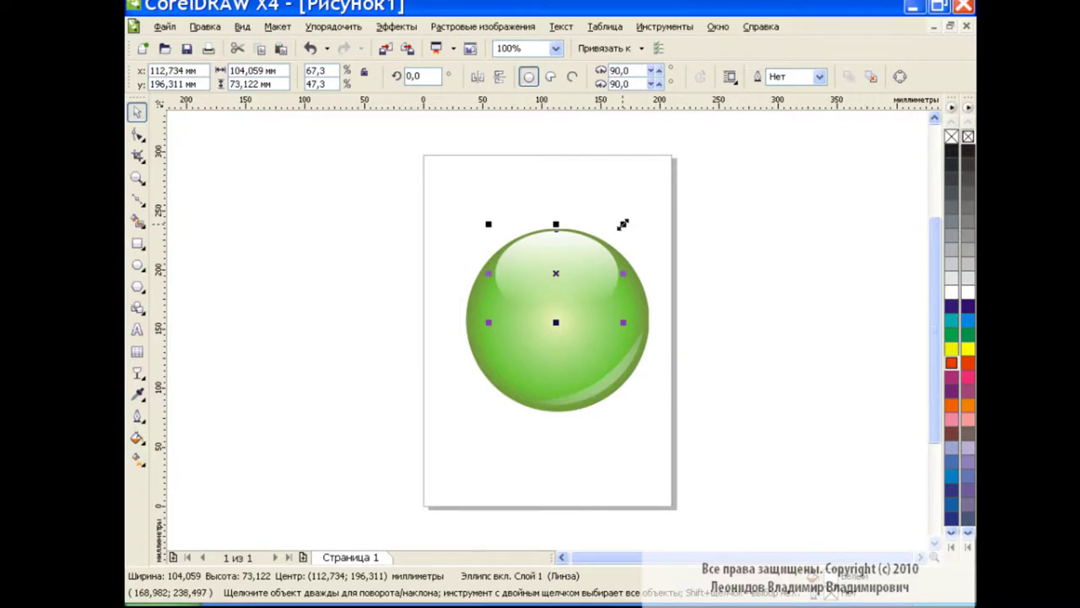
mouse_move(623, 224)
mouse_down()
mouse_move(560, 270)
mouse_move(558, 372)
mouse_up()
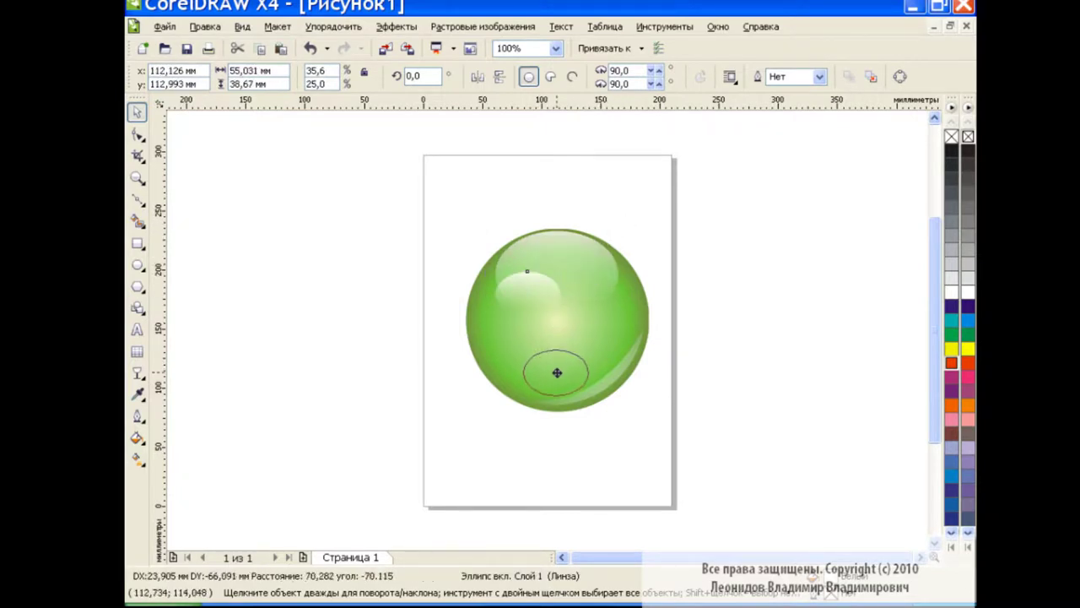
click(968, 153)
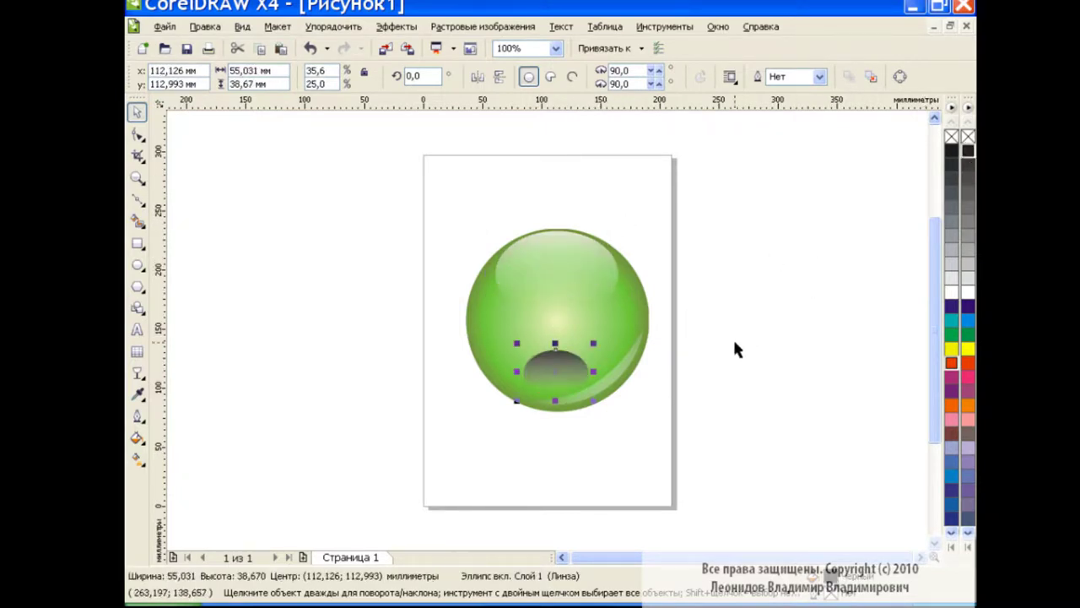
click(137, 372)
click(173, 492)
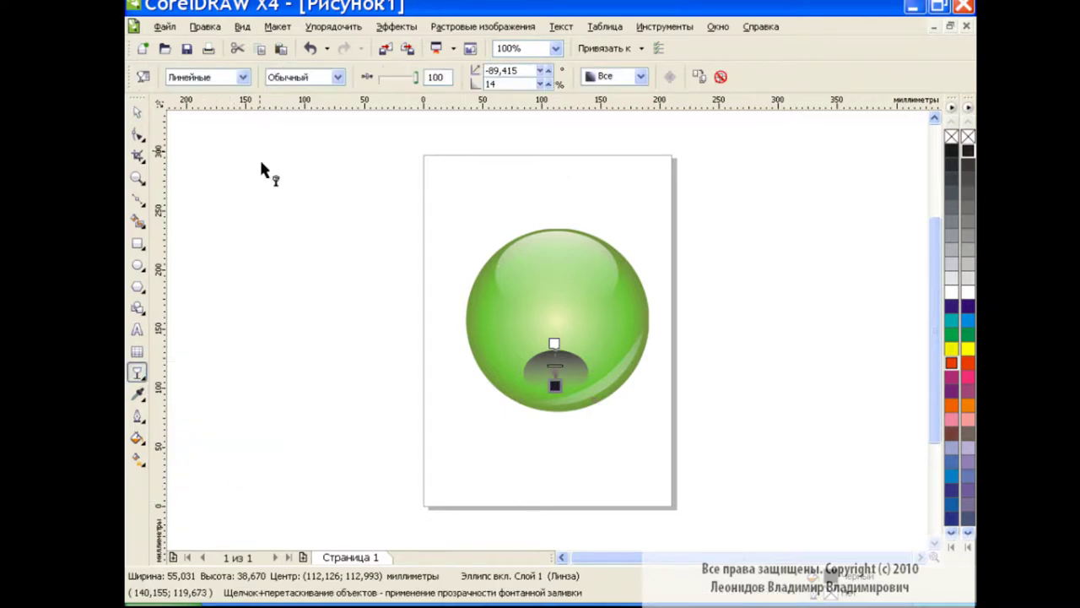
click(243, 77)
click(227, 101)
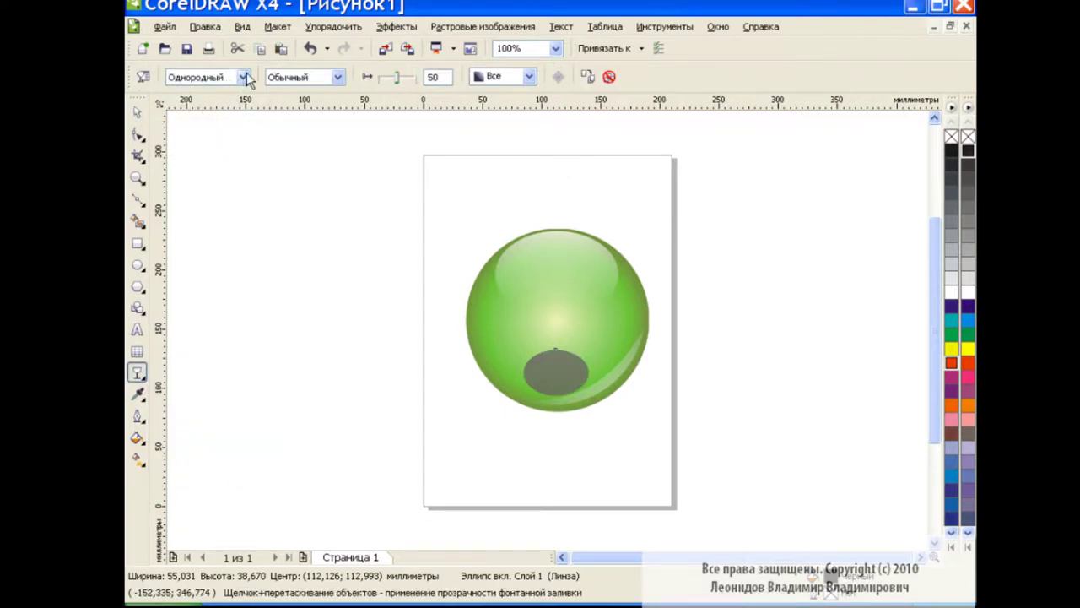
click(395, 81)
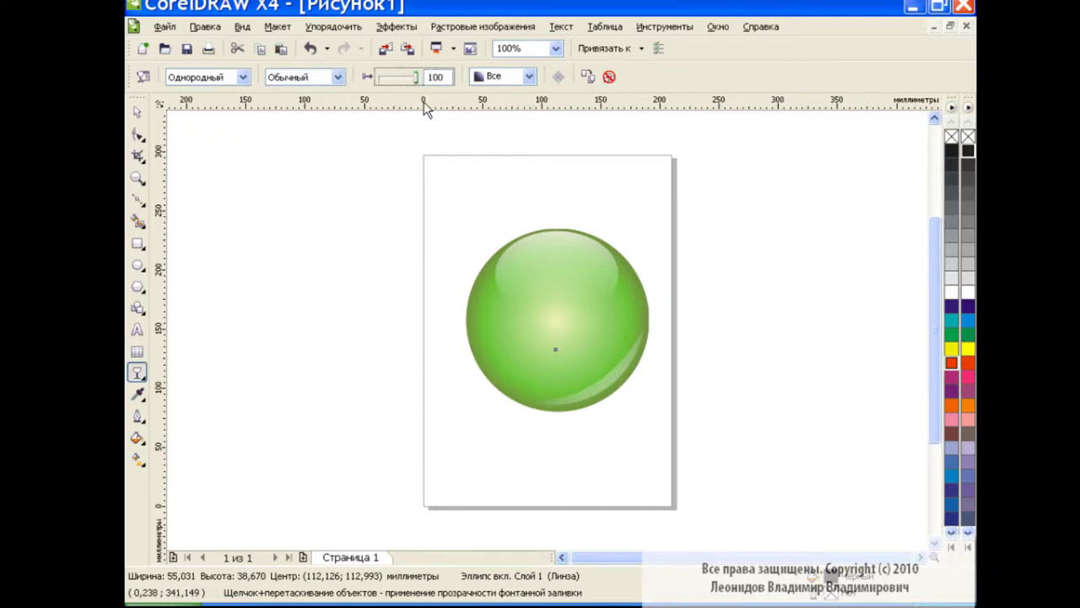
drag(415, 82, 405, 84)
click(136, 112)
click(142, 380)
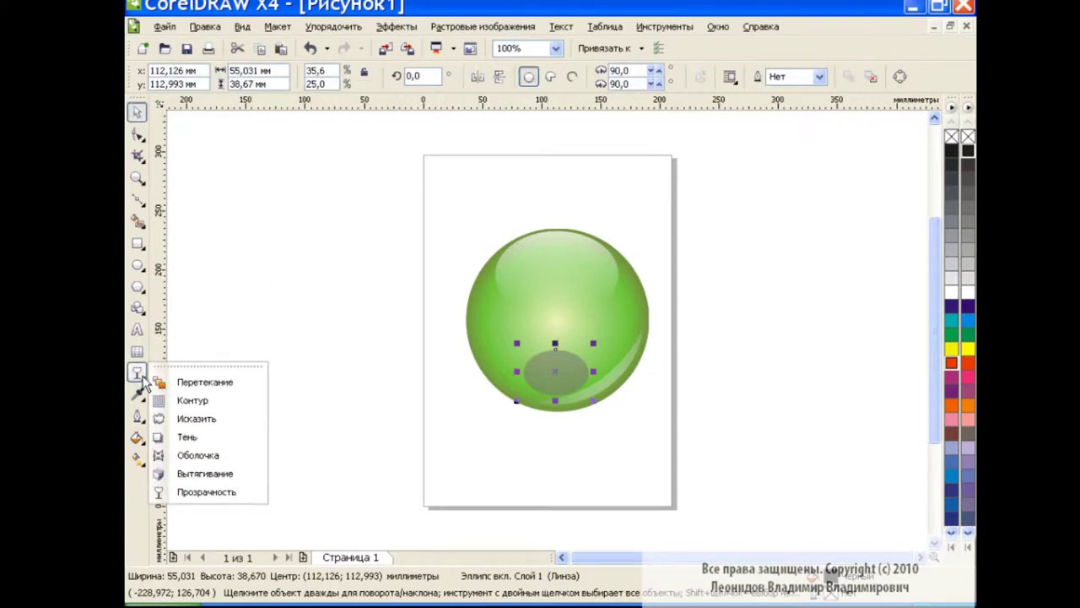
Drop a feathered shadow downward from the grey ellipse, then flatten it to 95.6 mm wide
click(203, 437)
mouse_move(557, 375)
mouse_down()
mouse_move(557, 446)
mouse_move(560, 420)
mouse_up()
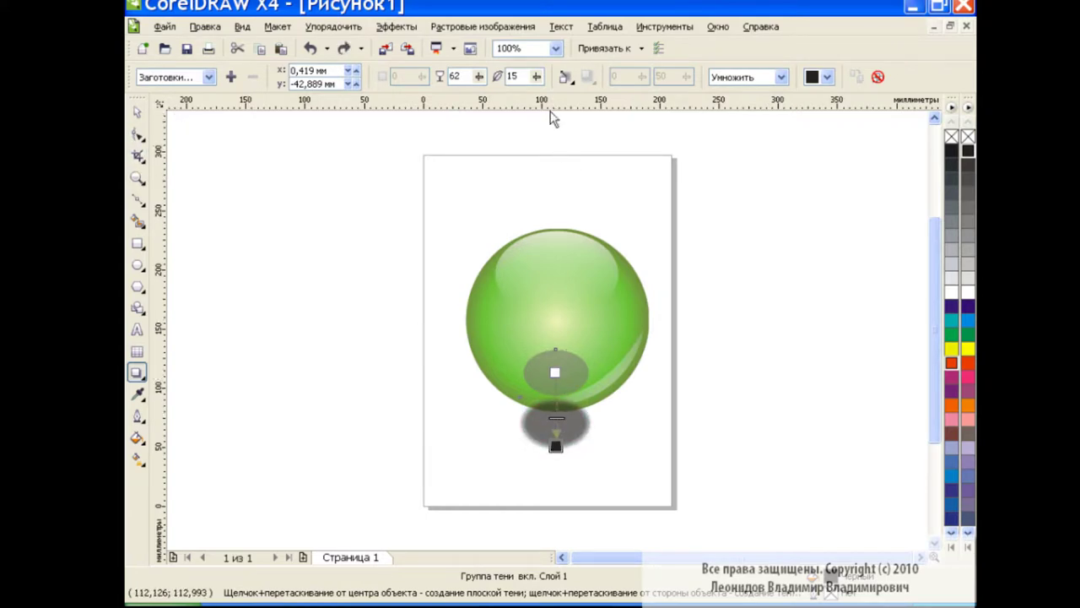
drag(537, 76, 568, 81)
key(space)
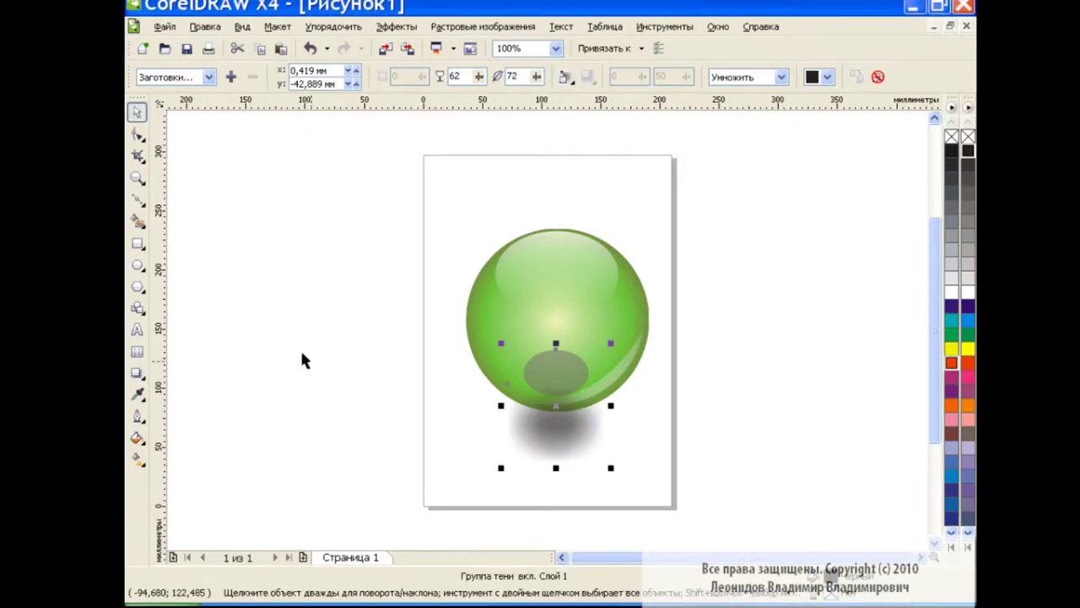
click(303, 357)
click(560, 366)
click(568, 427)
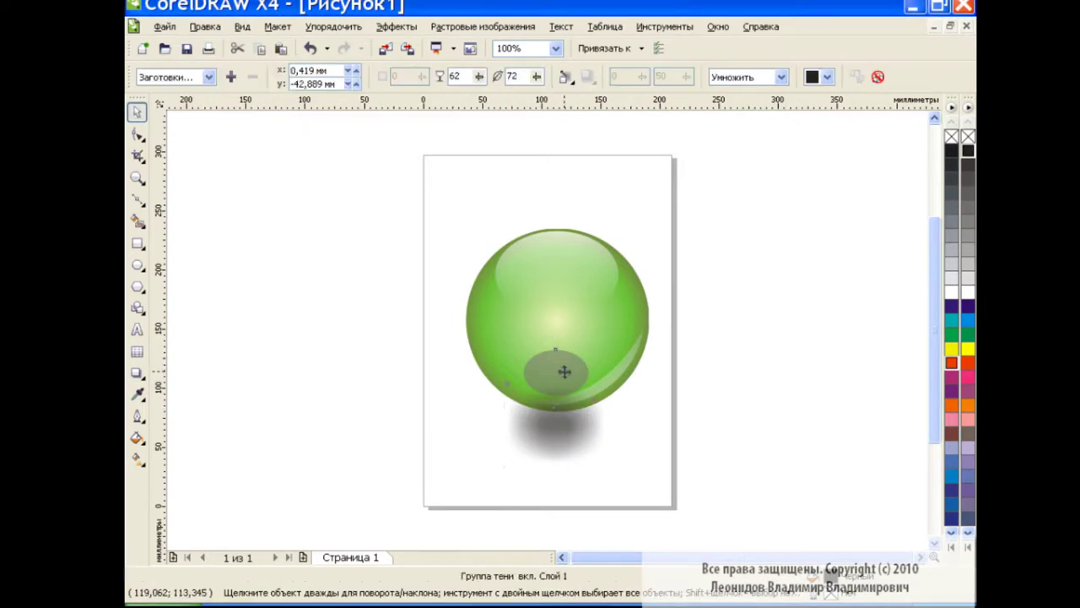
click(764, 354)
click(570, 358)
mouse_move(555, 344)
mouse_down()
mouse_move(554, 380)
mouse_move(493, 390)
mouse_up()
Stretch the grey ellipse wider and taller, and lower the shadow's opacity
drag(592, 386, 621, 385)
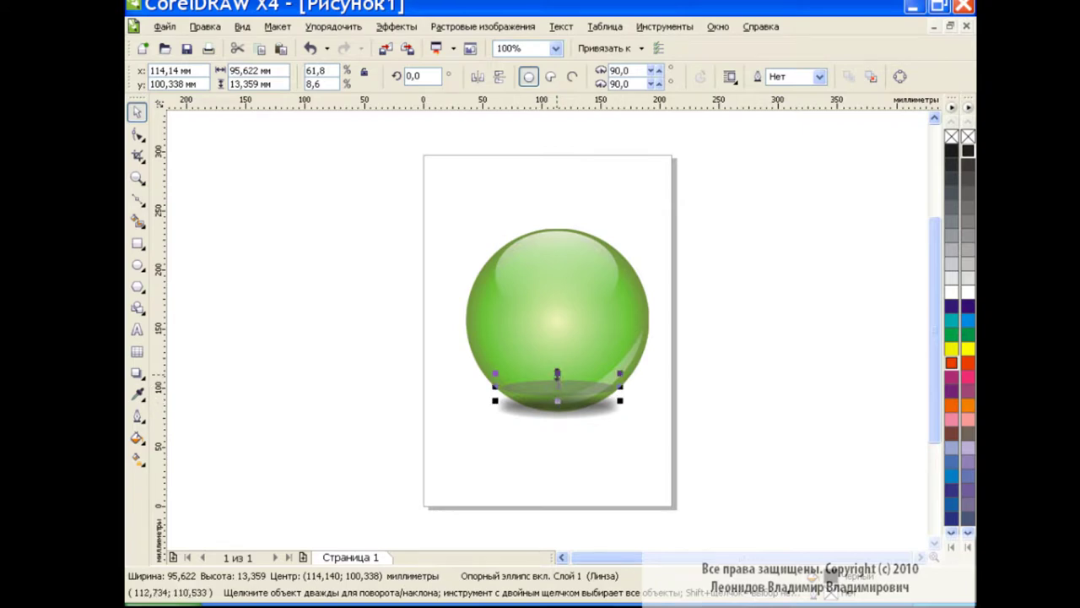
drag(557, 373, 557, 360)
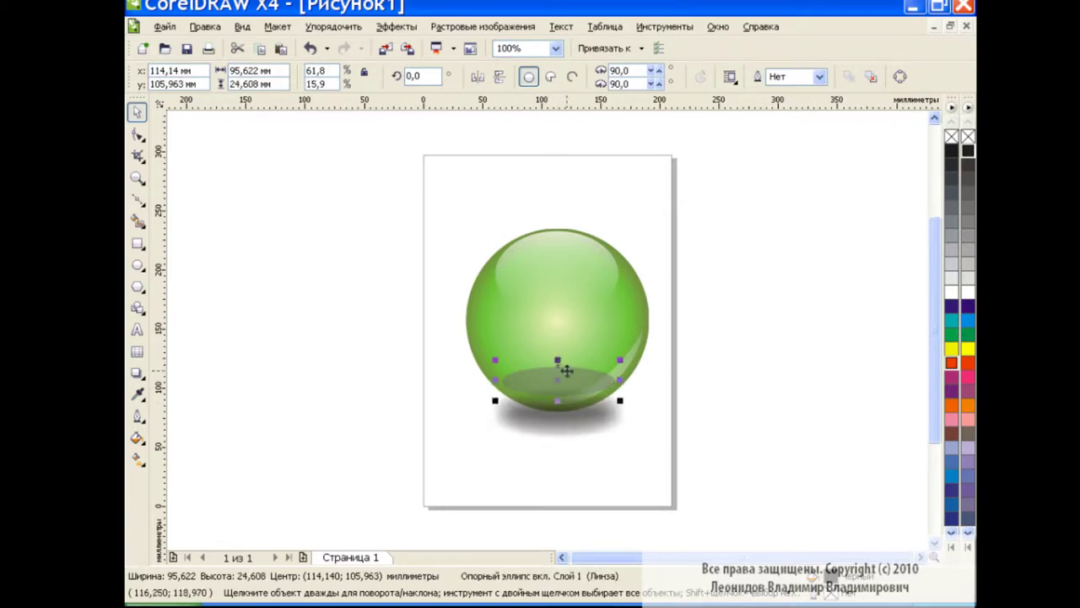
click(625, 409)
click(582, 419)
drag(478, 77, 482, 79)
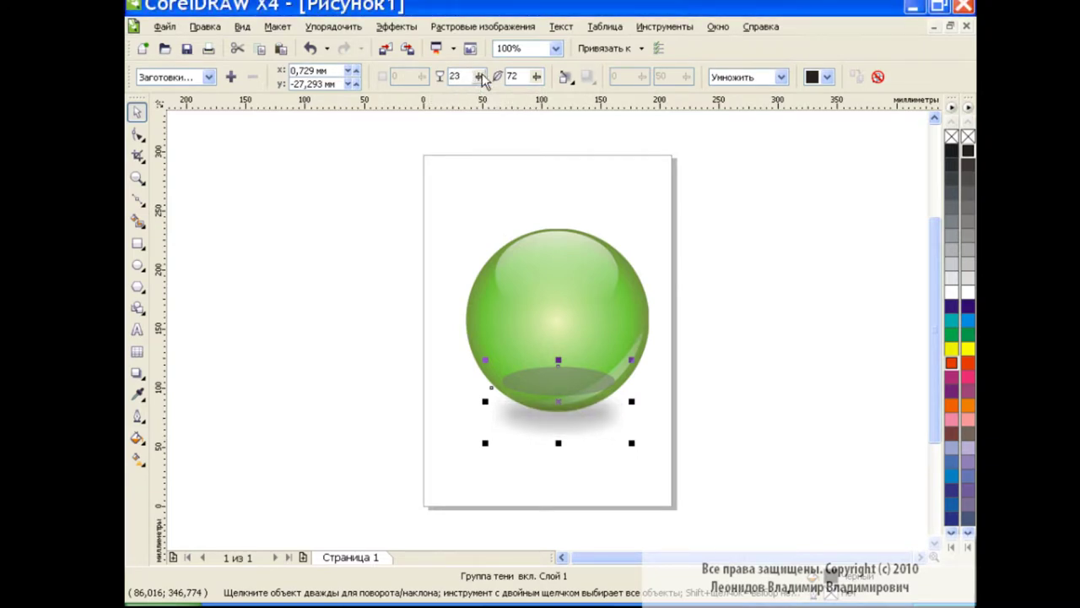
Set the grey ellipse's uniform transparency to 100, then select the sphere with its shadow
ctrl+click(559, 381)
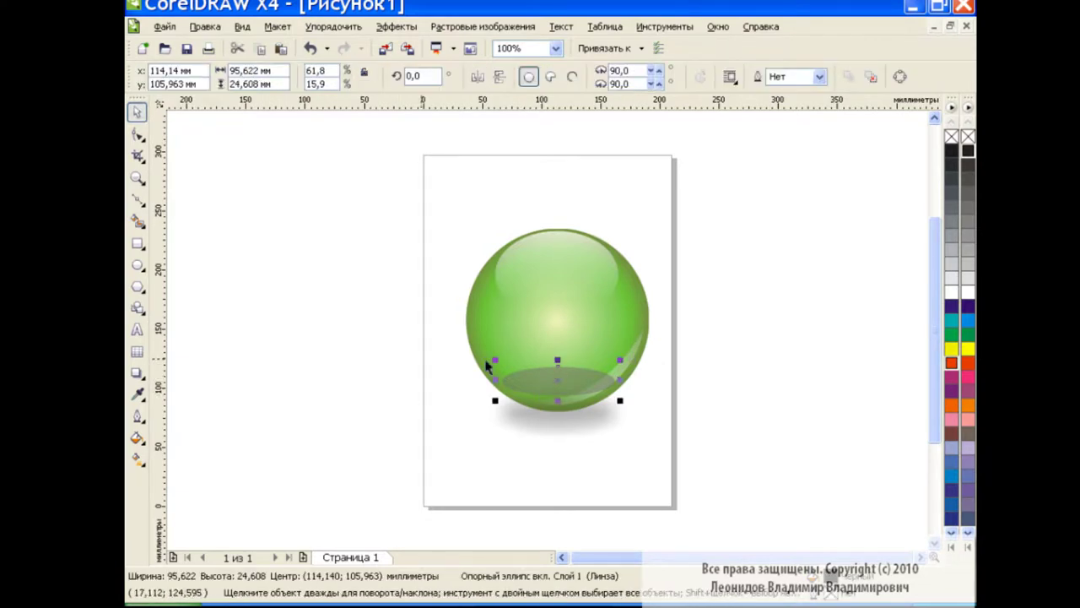
click(138, 373)
click(235, 498)
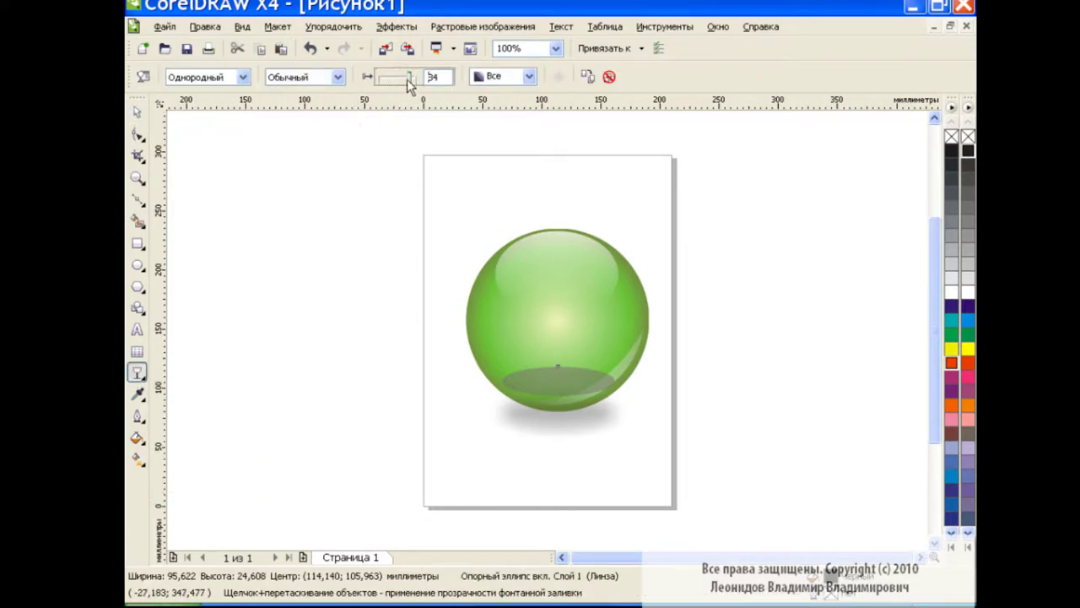
drag(396, 77, 418, 77)
click(138, 111)
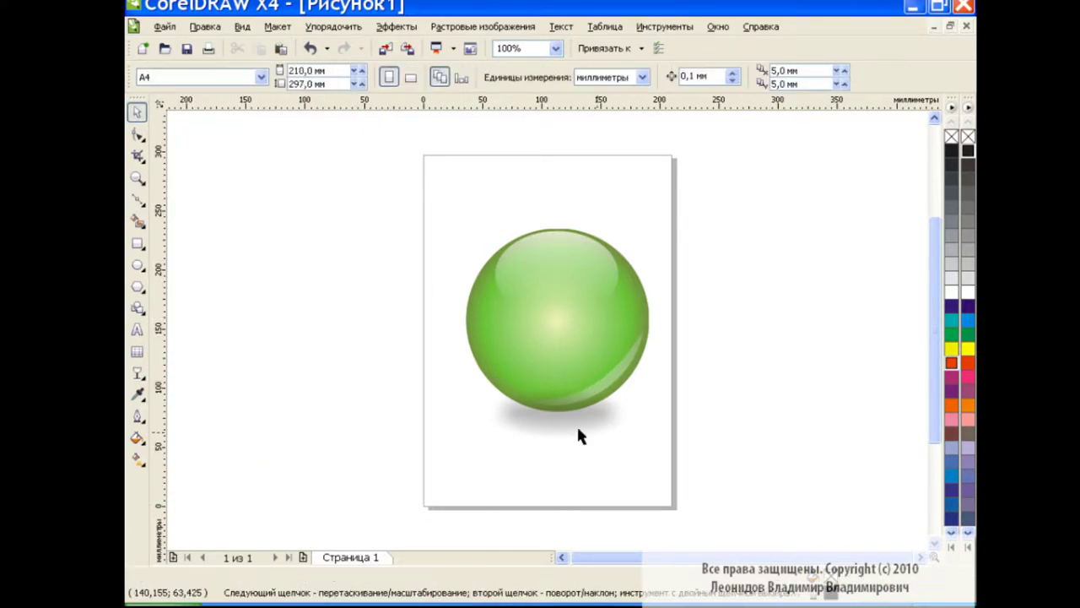
click(580, 420)
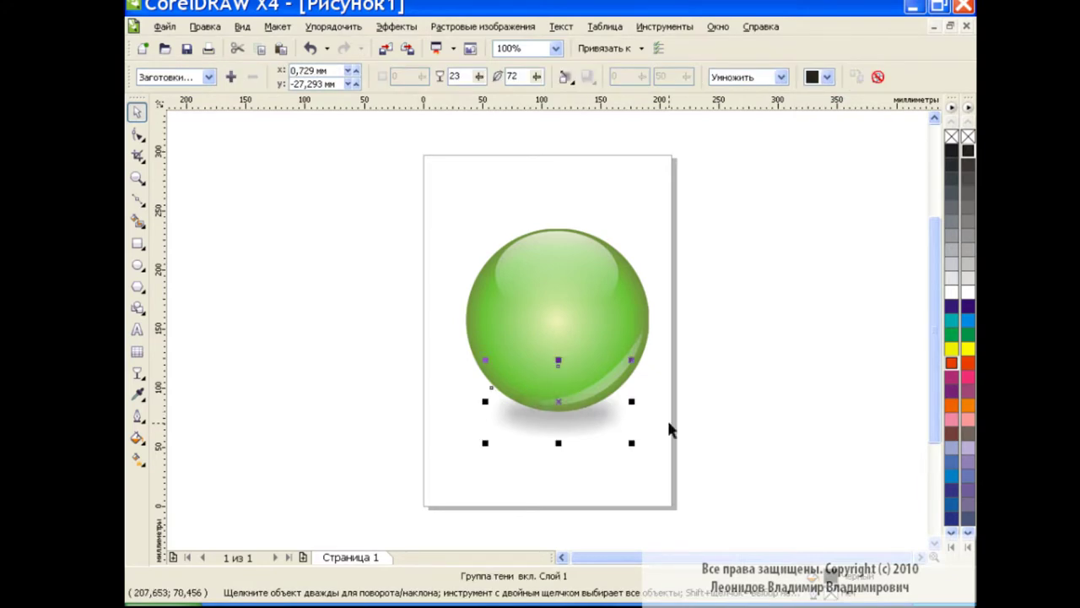
click(714, 376)
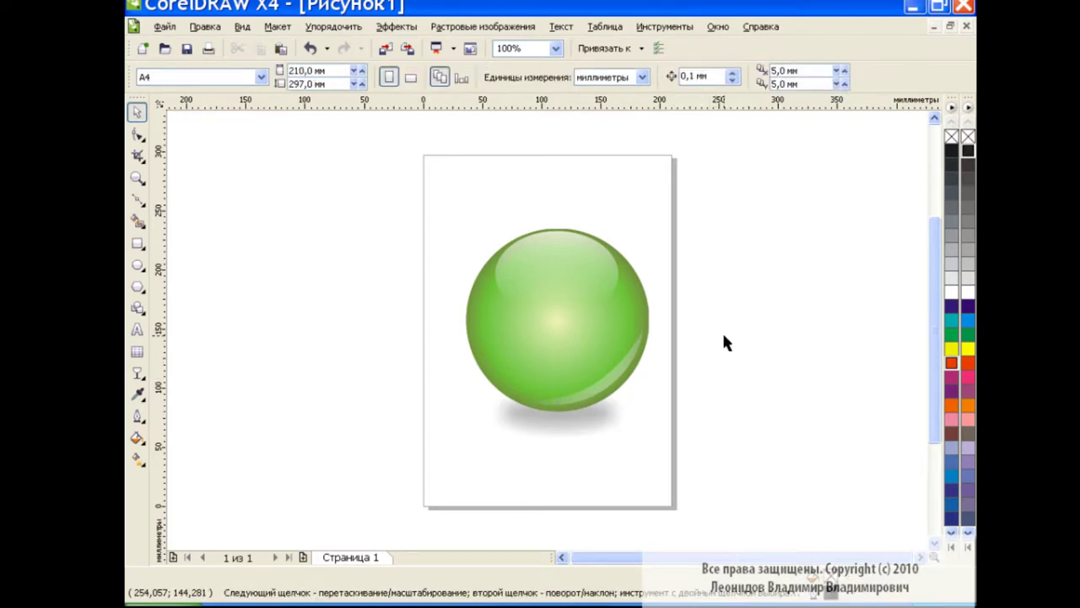
drag(425, 204, 701, 456)
Add the 'Corel Draw' text, enlarge it to about 60 pt and centre it above the sphere
click(137, 329)
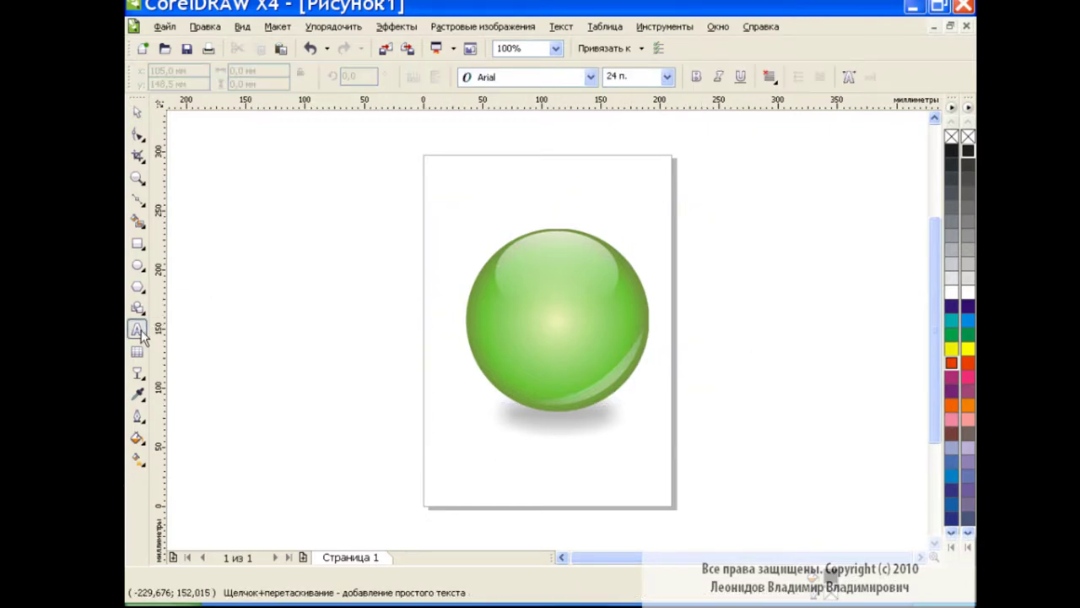
click(535, 182)
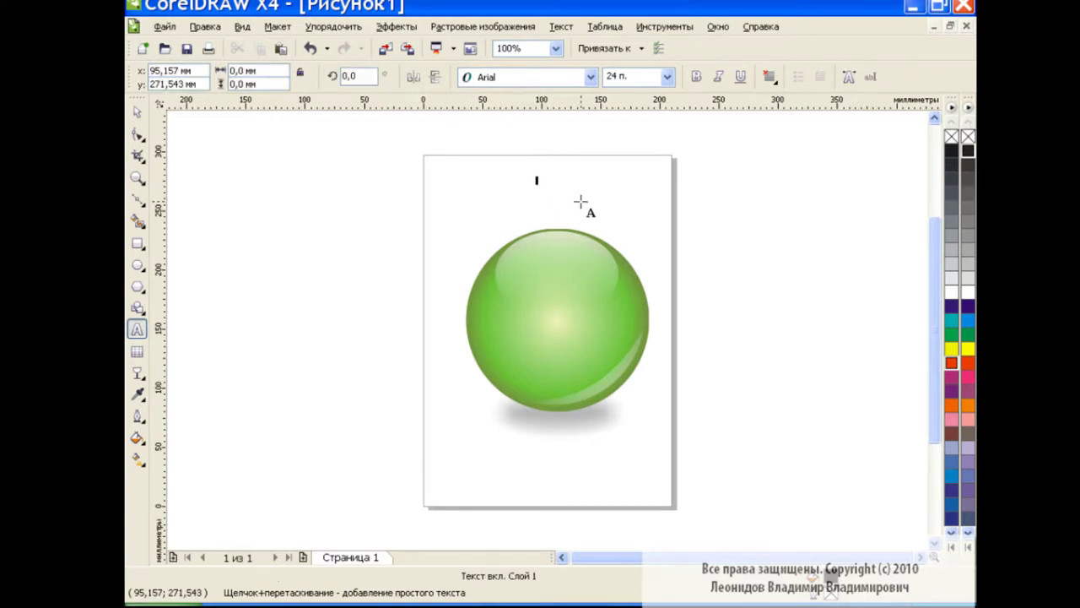
text(c)
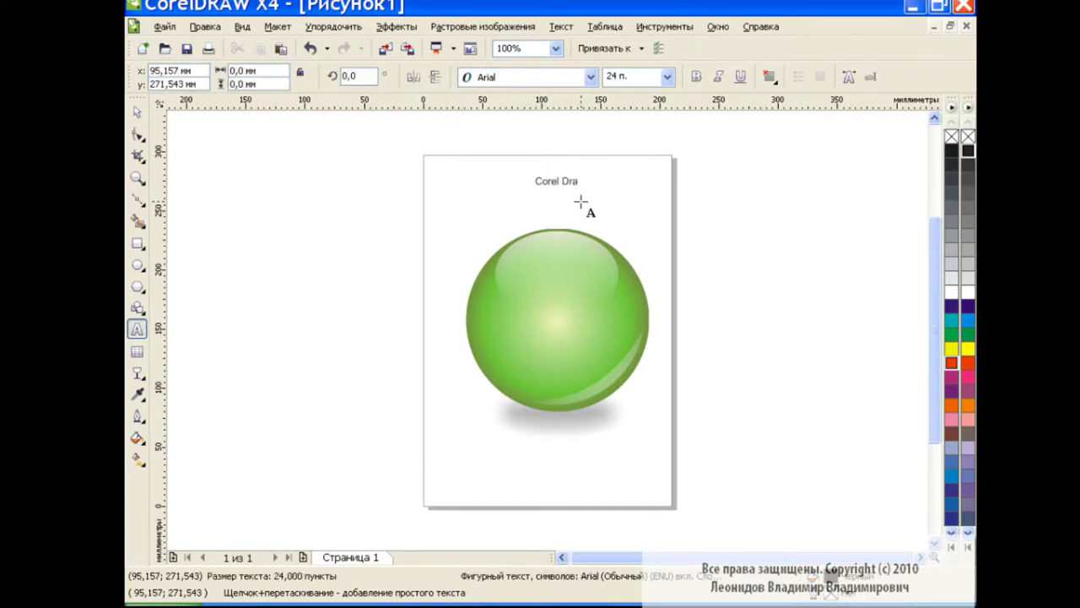
click(582, 183)
drag(591, 193, 667, 203)
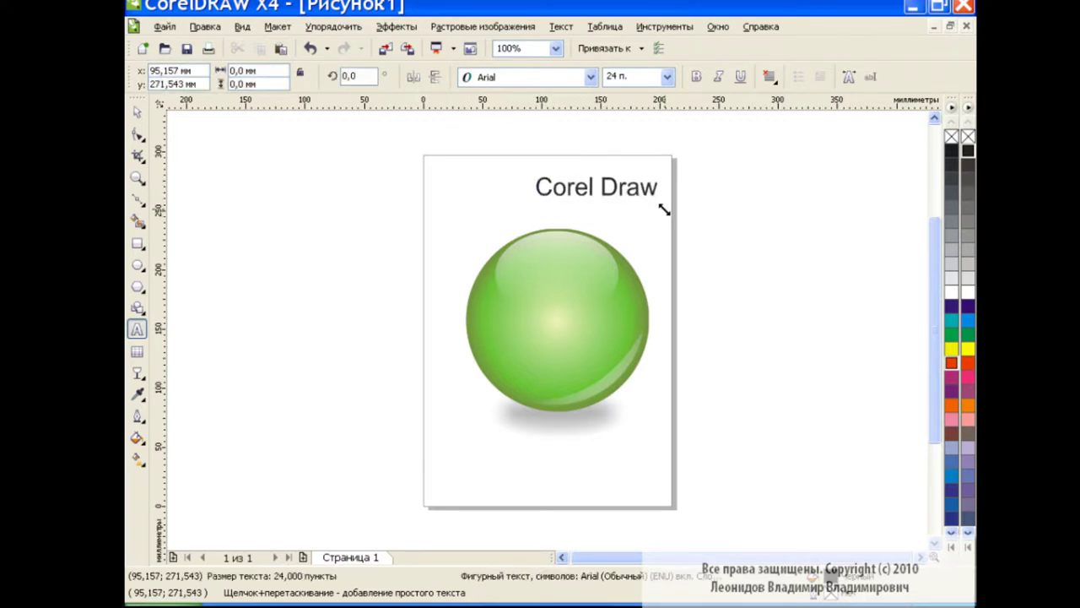
drag(599, 187, 556, 203)
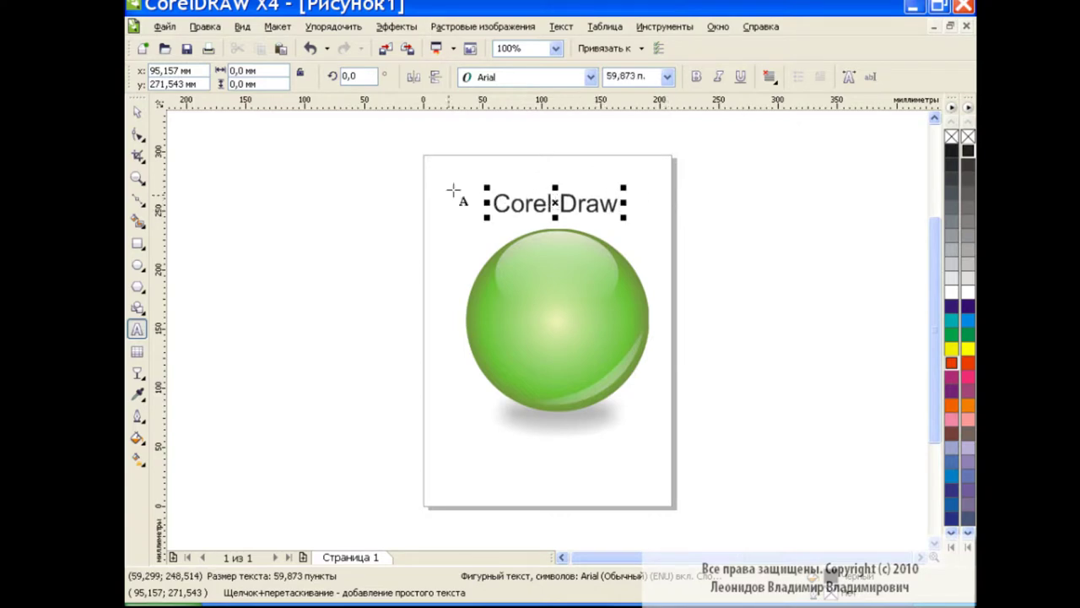
Draw a gently sagging Bezier curve across the sphere's middle
click(138, 199)
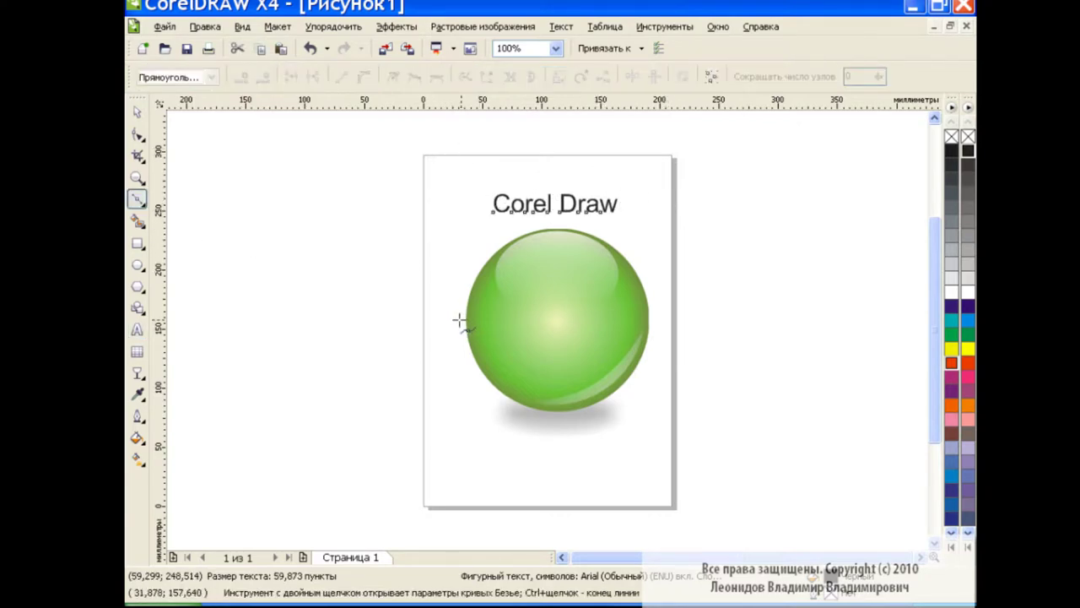
click(470, 317)
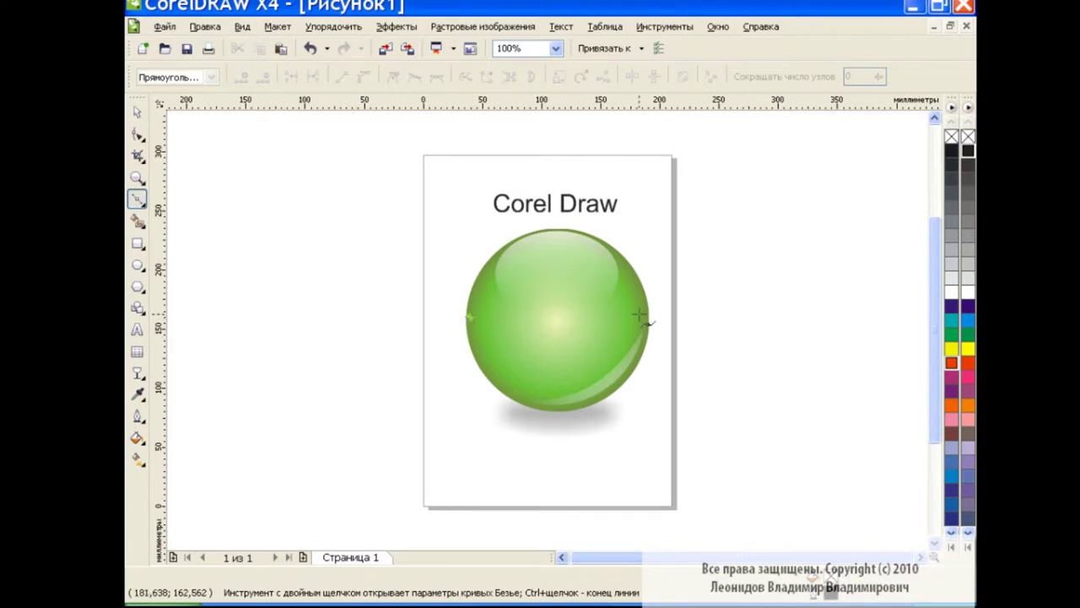
drag(643, 317, 733, 251)
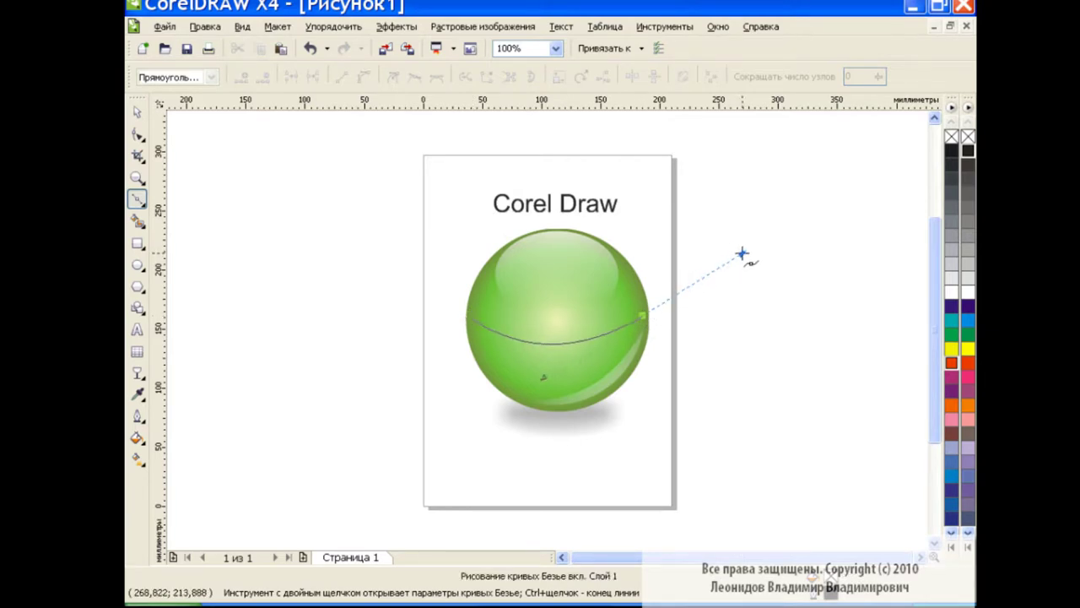
key(space)
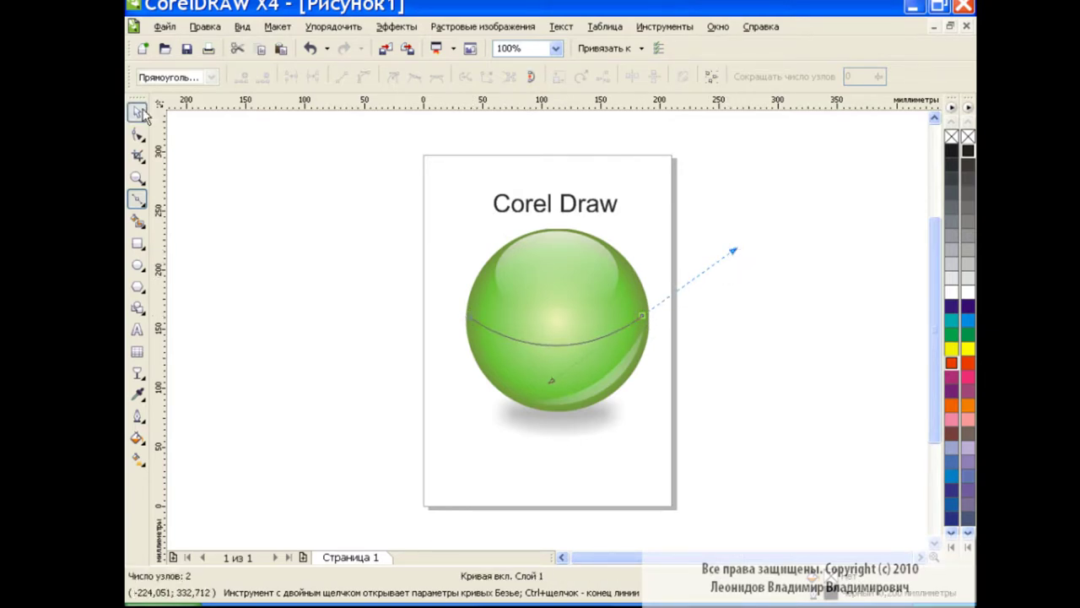
click(595, 203)
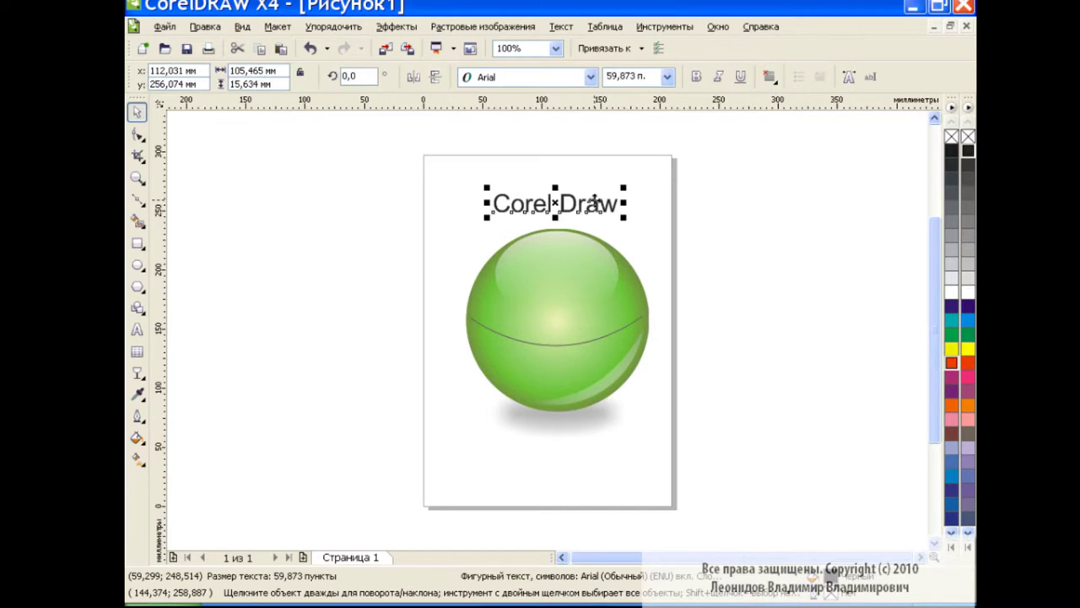
Fit the 'Corel Draw' text to the curve across the sphere
click(561, 27)
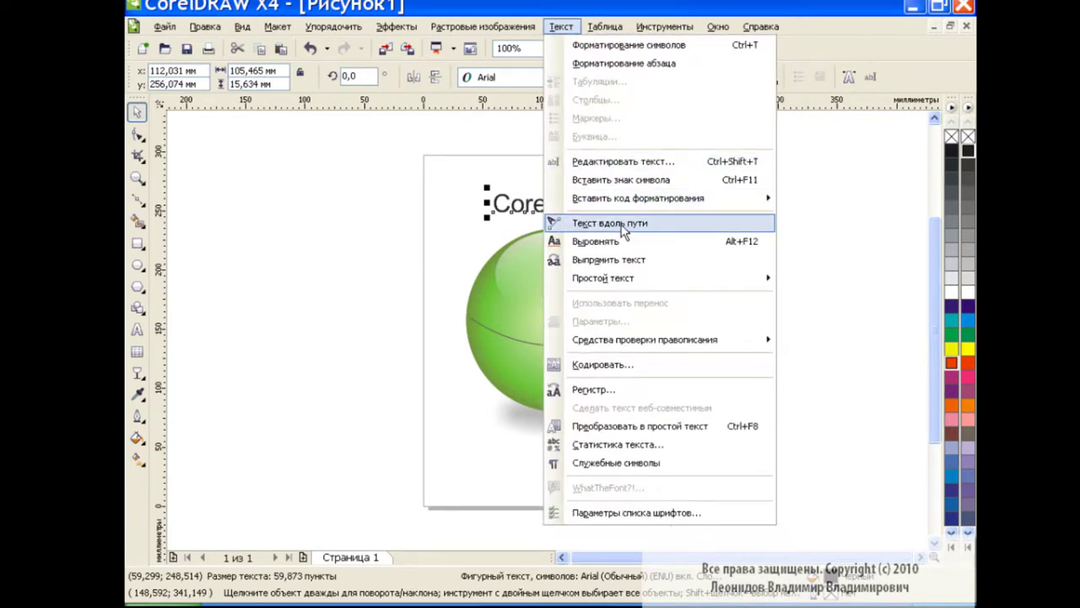
click(623, 223)
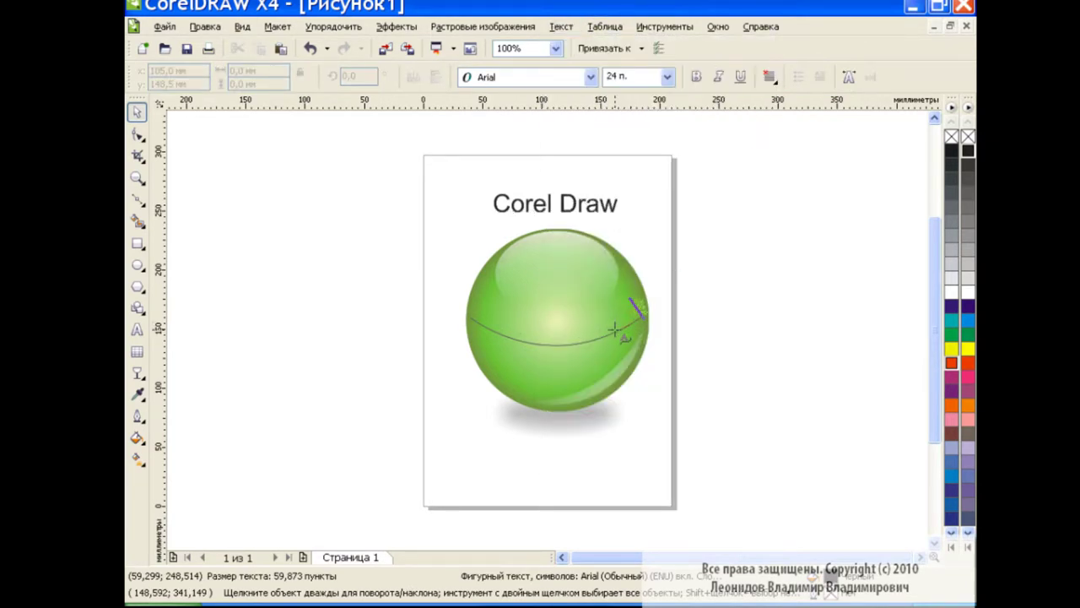
click(616, 329)
drag(623, 325, 587, 344)
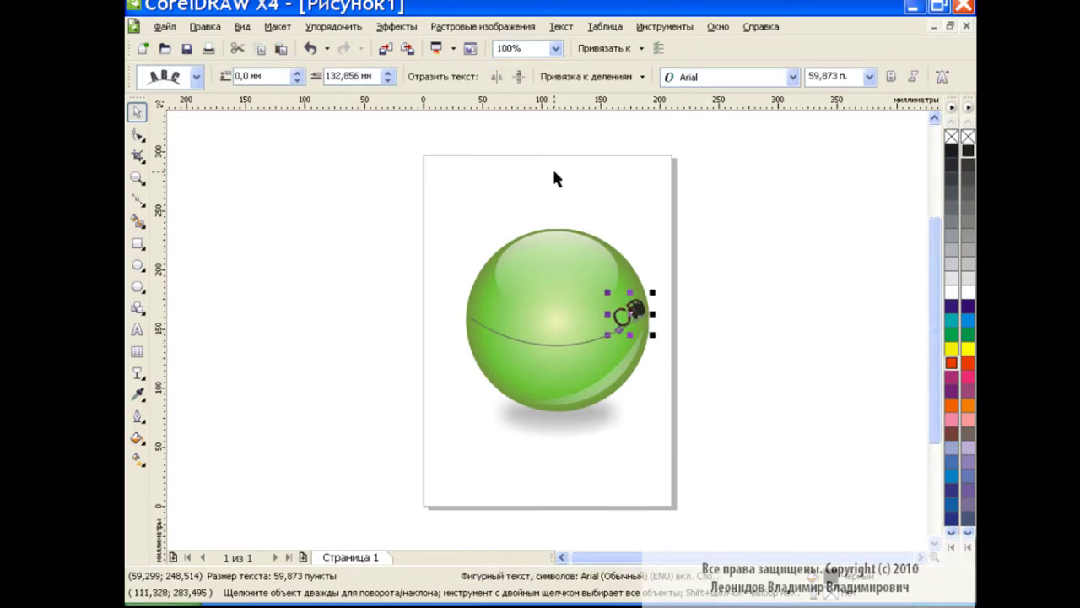
Zoom to 400% and slide the text until it is centred along the curve
click(555, 49)
click(532, 176)
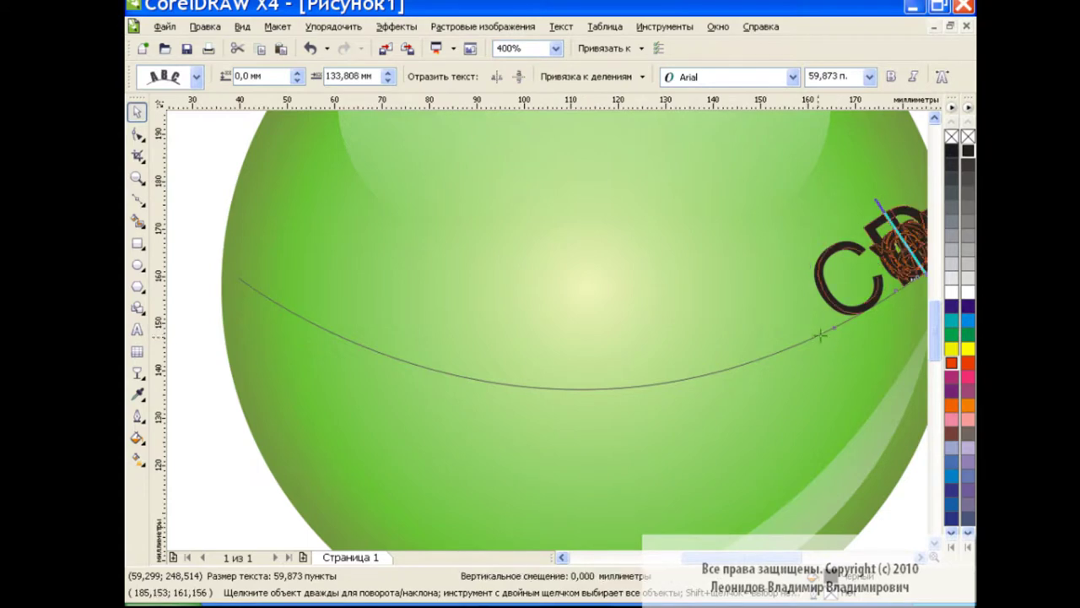
drag(821, 335, 827, 332)
scroll(781, 287, right, 2)
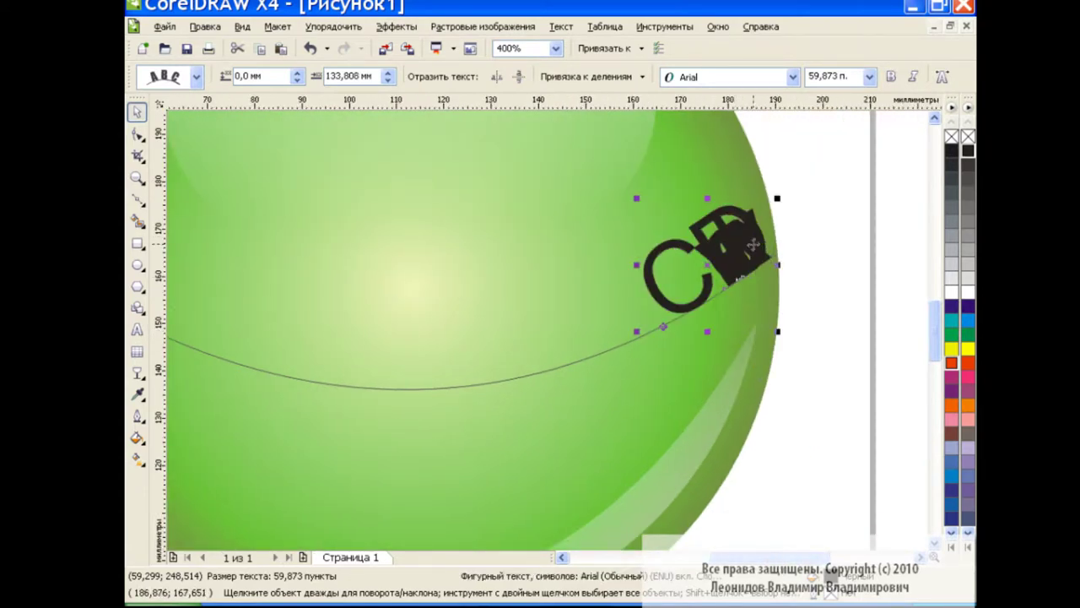
drag(754, 245, 579, 352)
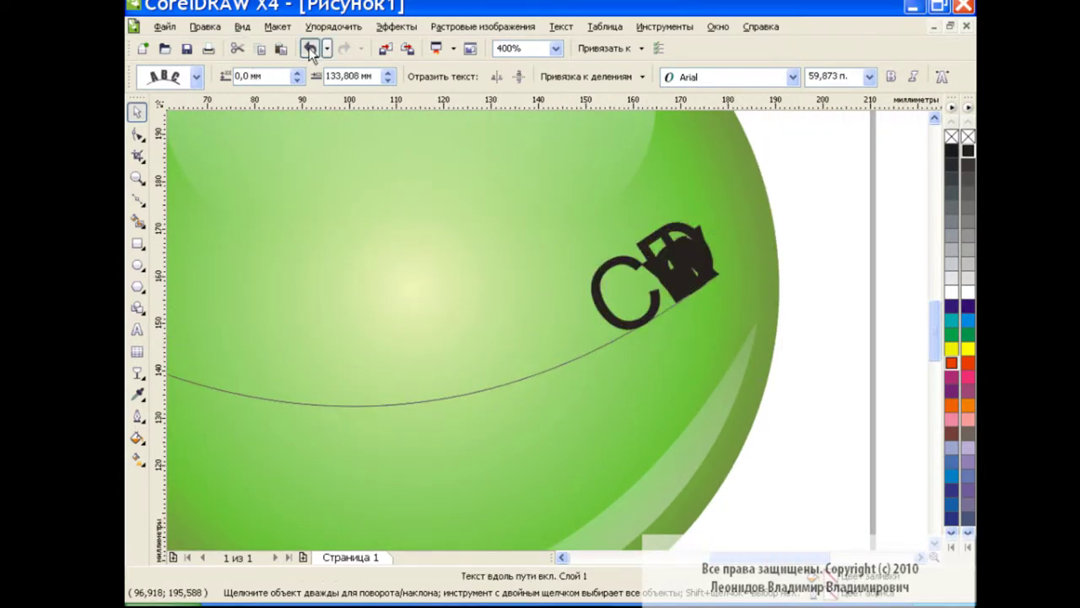
click(311, 50)
mouse_move(661, 333)
mouse_down()
mouse_move(507, 364)
mouse_move(159, 331)
mouse_move(332, 347)
mouse_up()
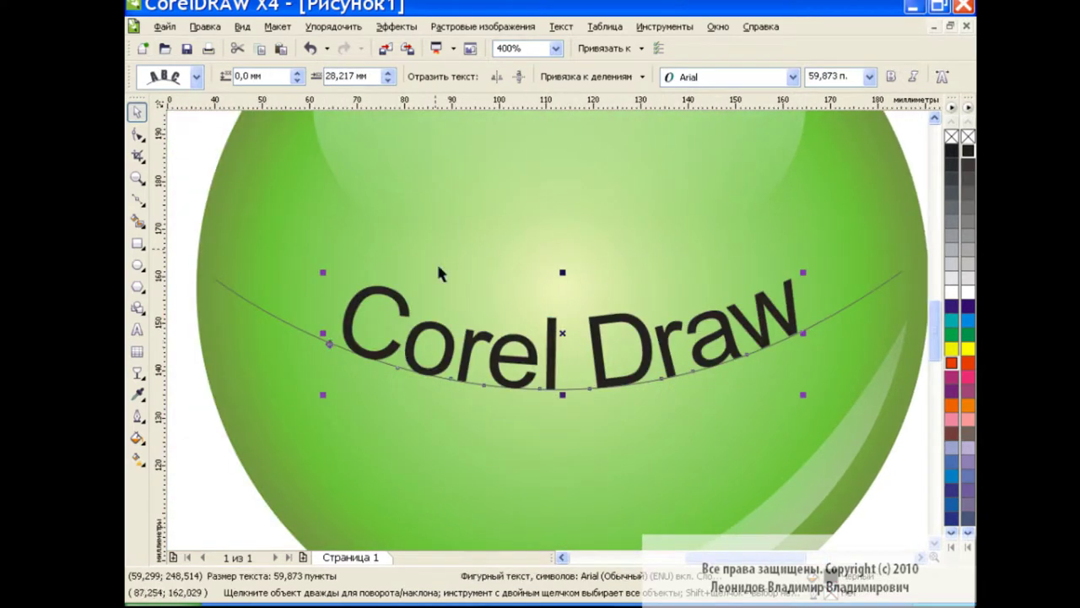
click(176, 189)
Remove the curve's outline and zoom back out to 200%
click(224, 287)
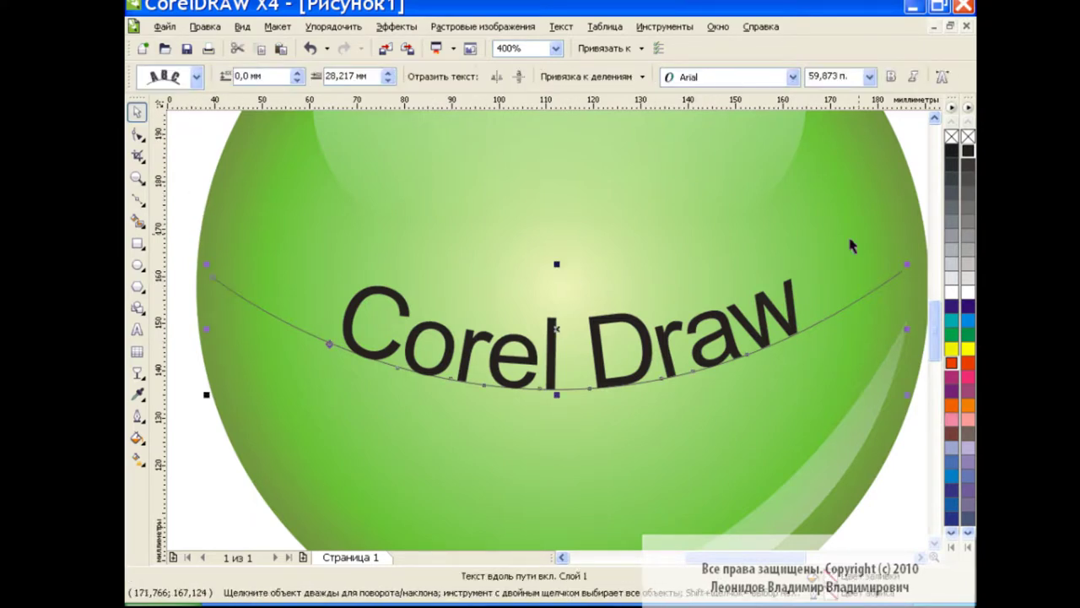
right_click(968, 137)
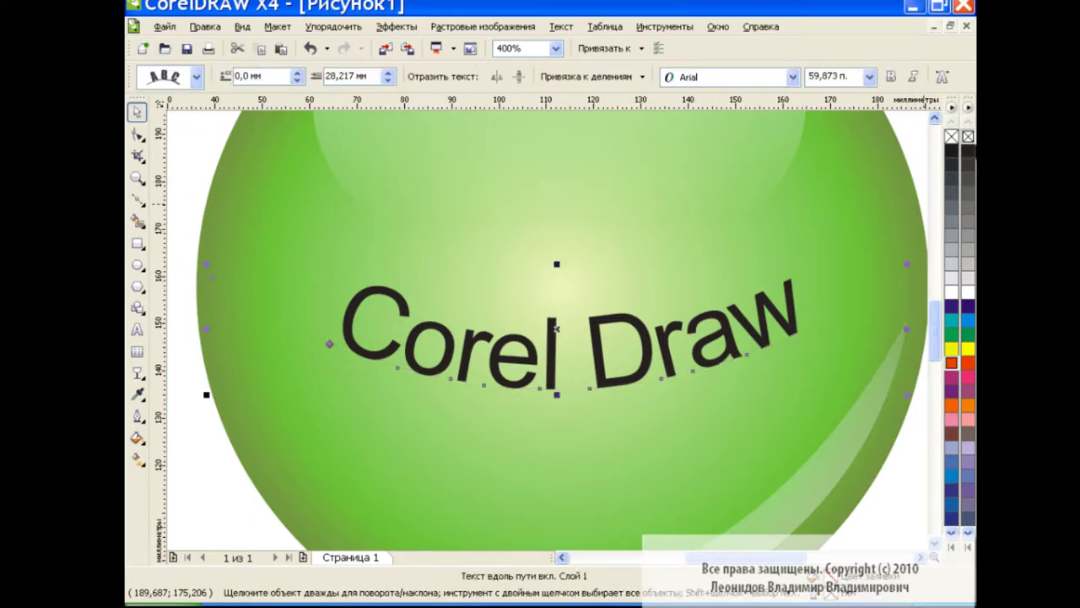
click(556, 49)
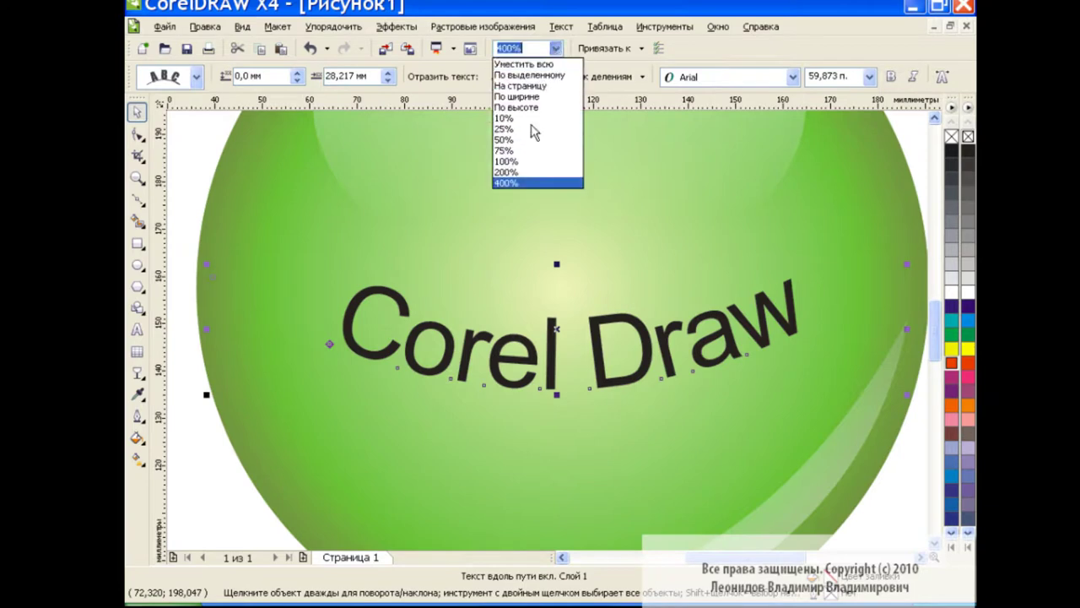
click(532, 174)
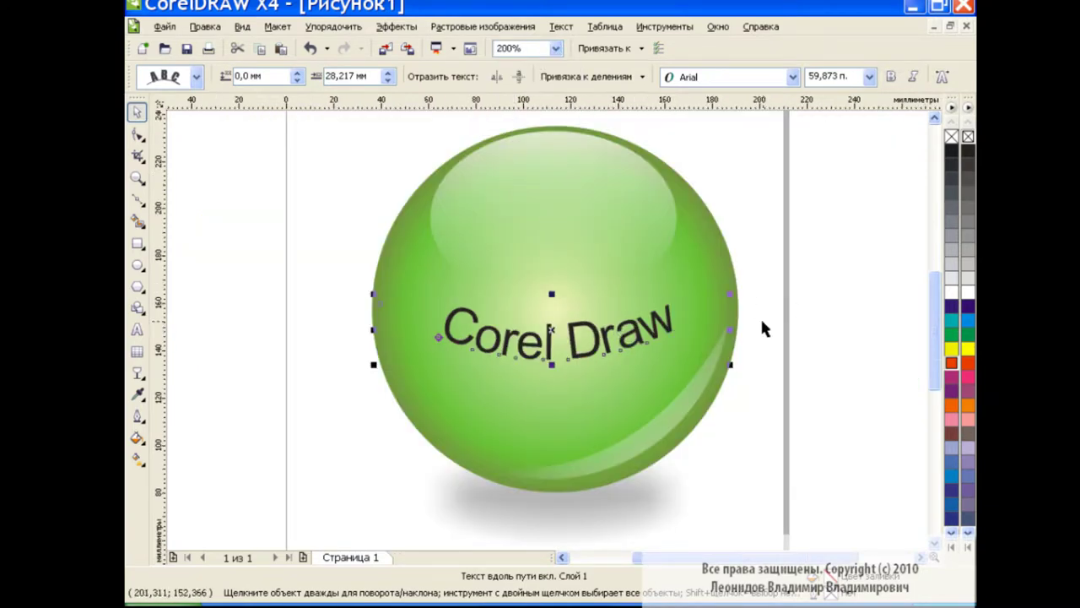
click(785, 300)
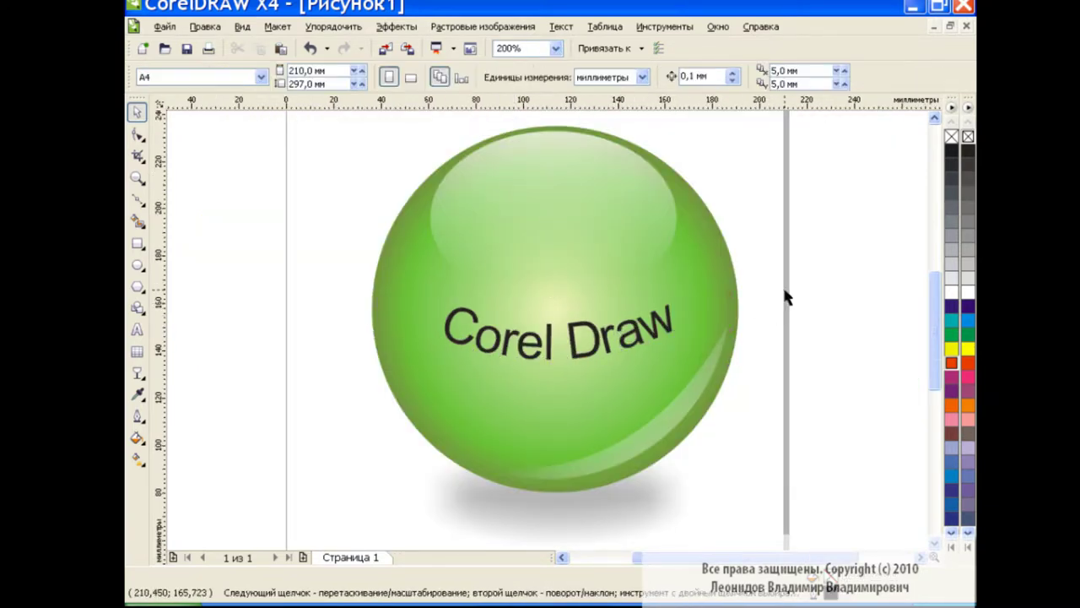
click(574, 338)
Apply and adjust a linear transparency fade across the curved text
click(148, 368)
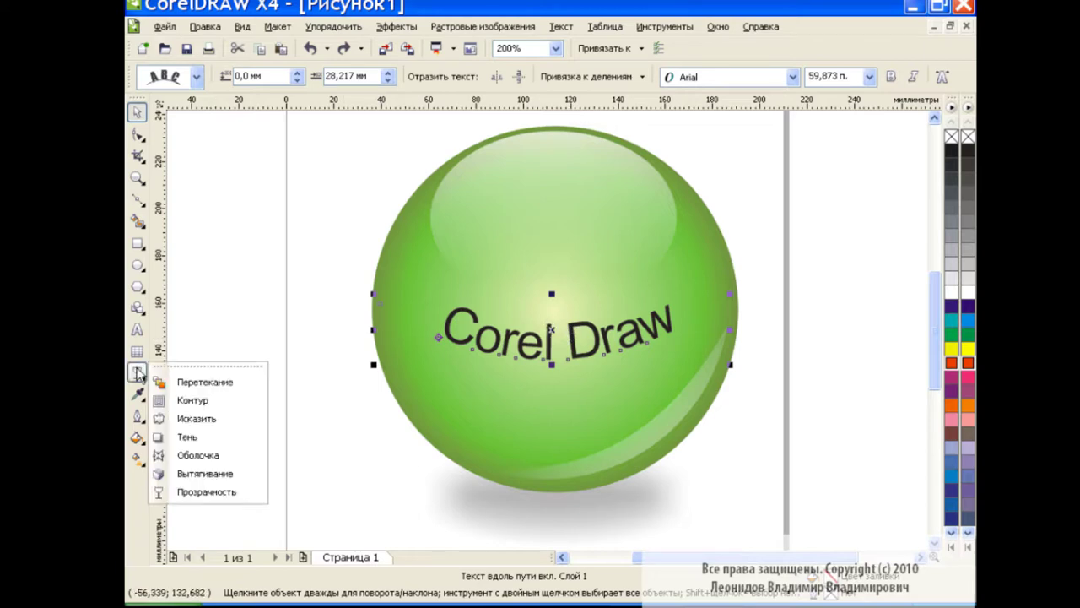
click(233, 493)
drag(567, 358, 559, 306)
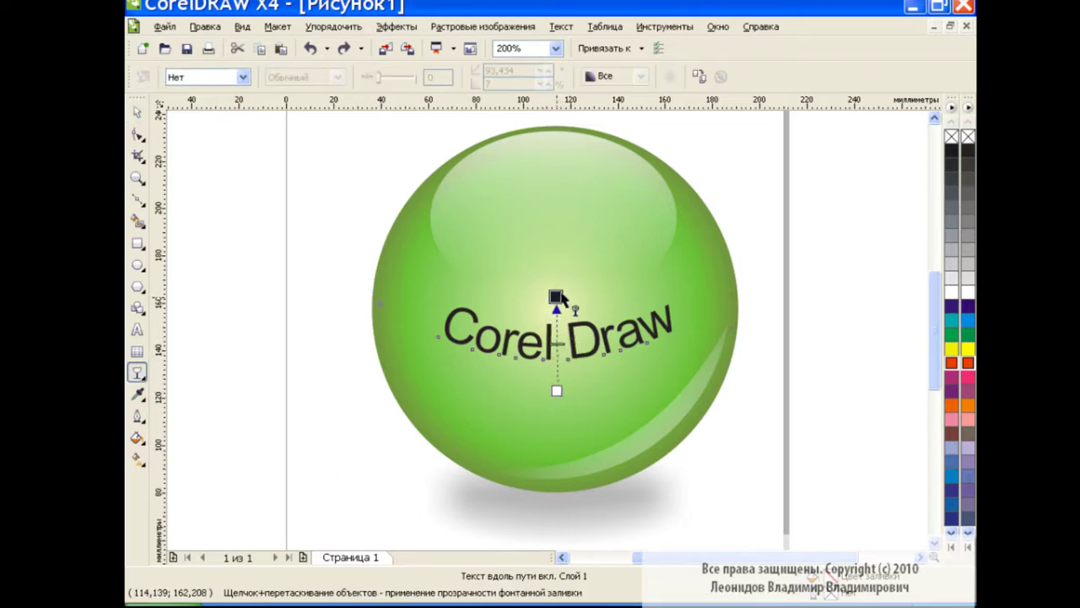
drag(557, 390, 558, 369)
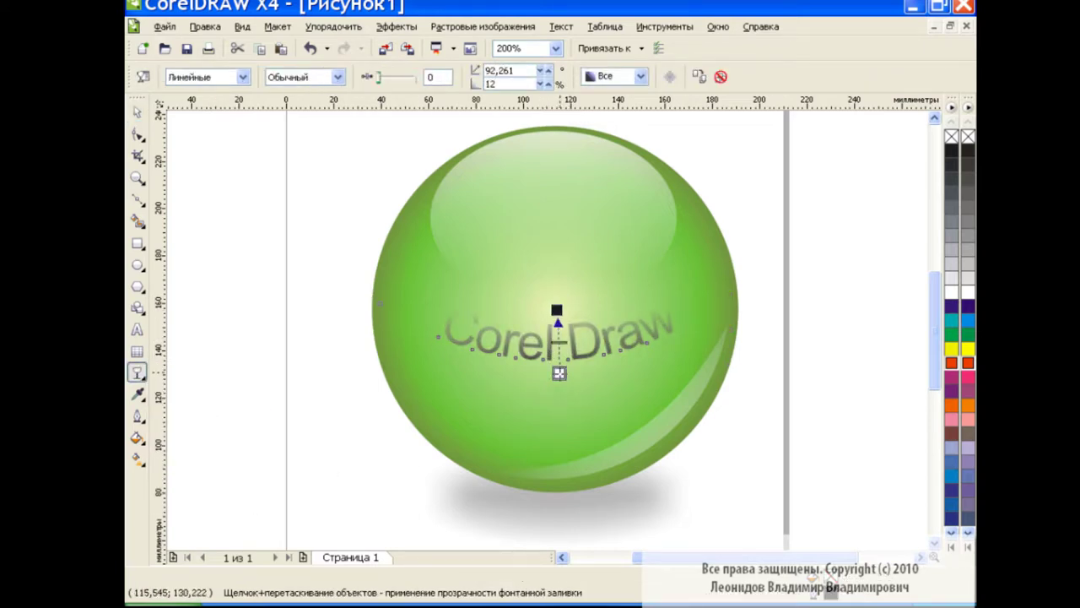
drag(557, 309, 558, 297)
drag(559, 368, 558, 381)
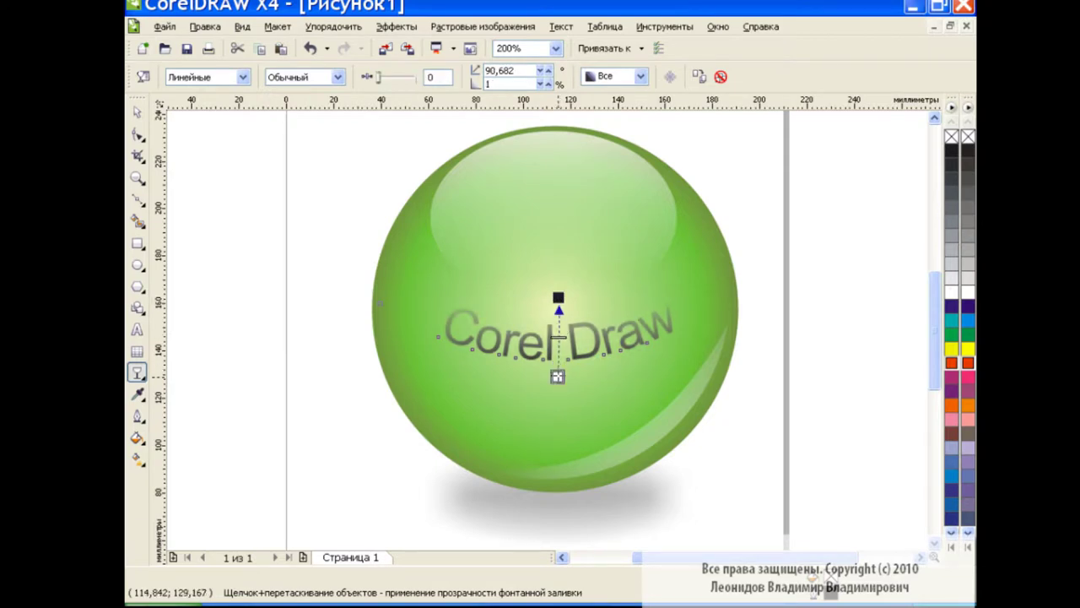
Colour the curved text orange-red and view the whole page at 100%
click(138, 113)
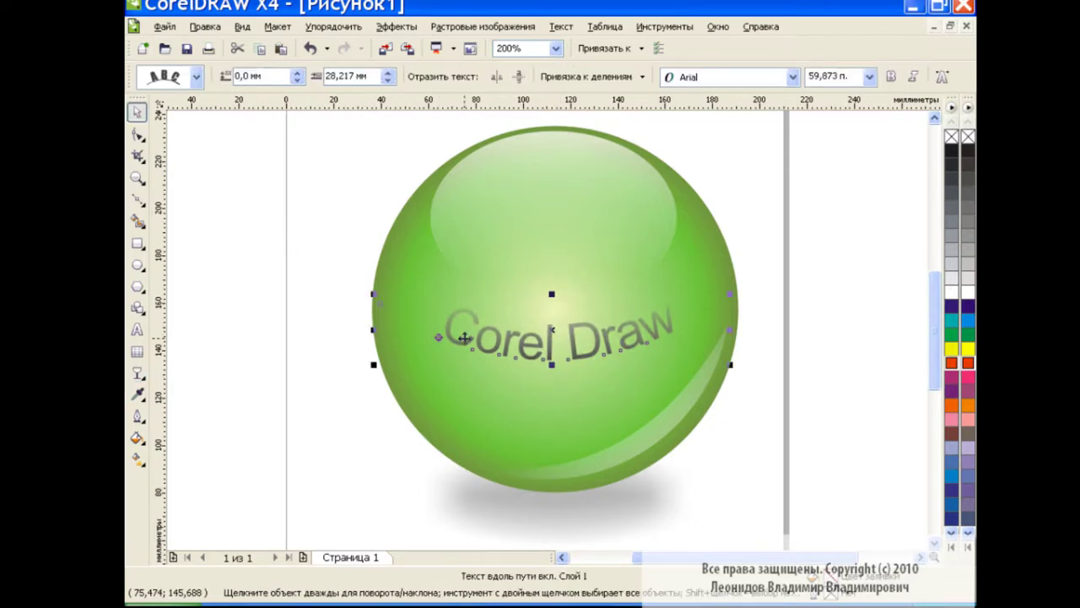
click(763, 304)
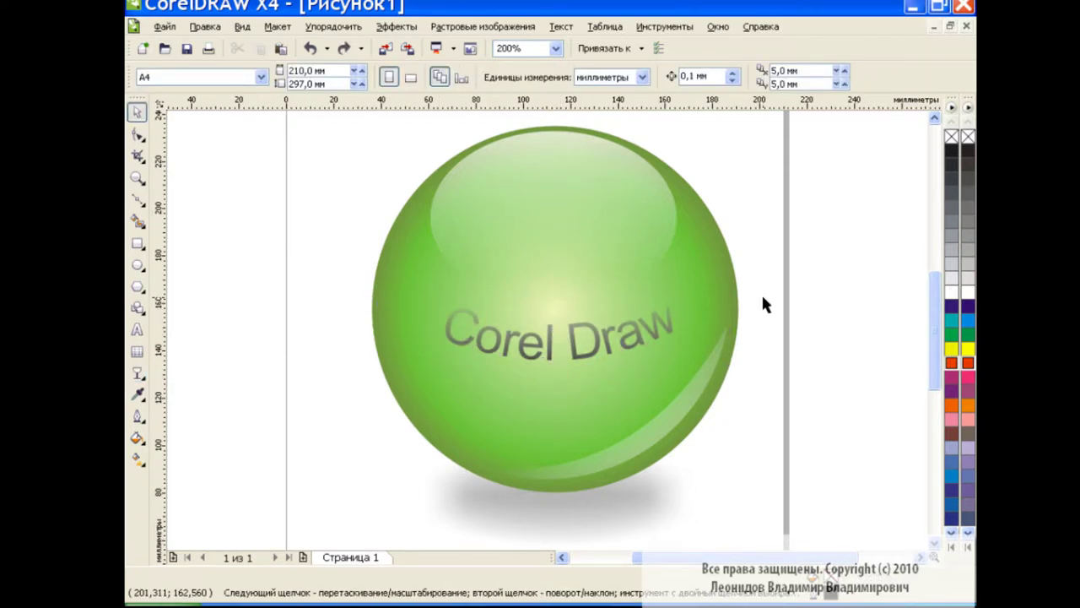
click(547, 340)
click(968, 363)
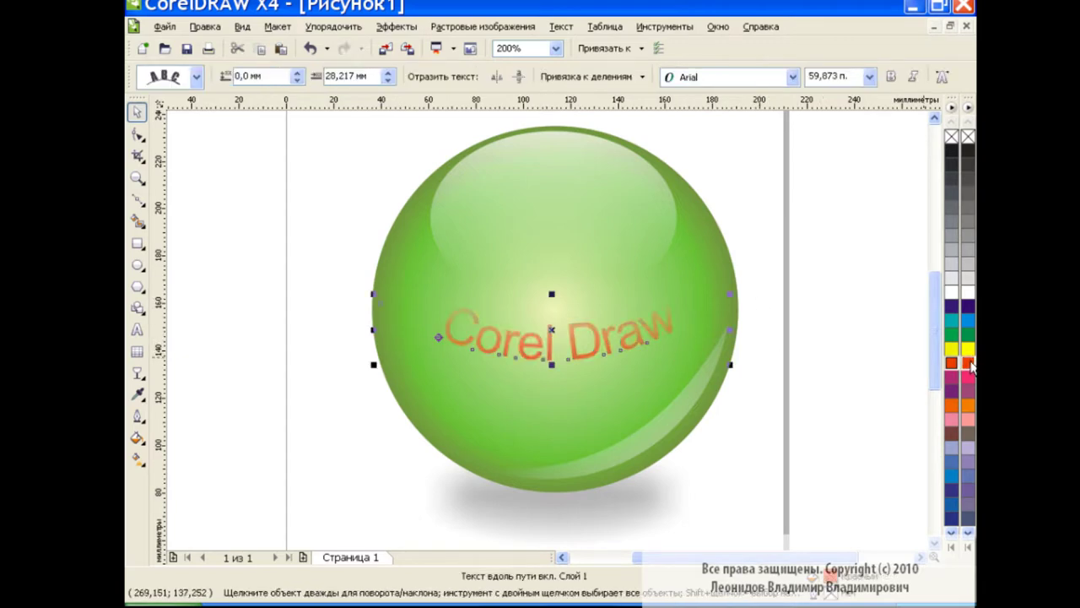
click(823, 357)
click(557, 49)
click(511, 152)
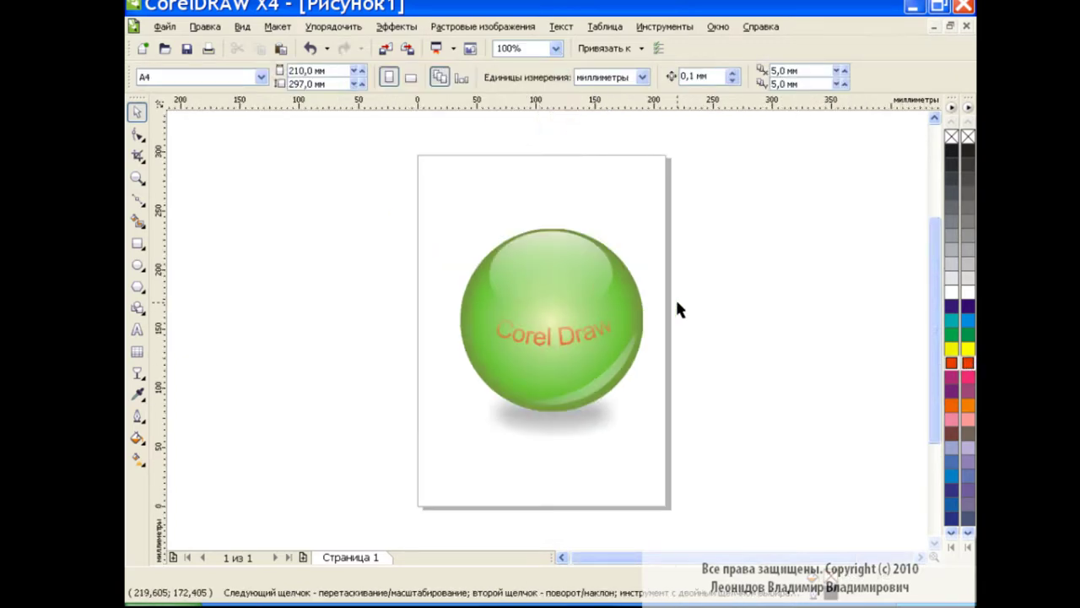
Duplicate the glossy green sphere to its left and nudge the copy slightly down
mouse_move(421, 215)
mouse_down()
mouse_move(694, 439)
mouse_move(561, 344)
mouse_move(651, 448)
mouse_up()
click(700, 379)
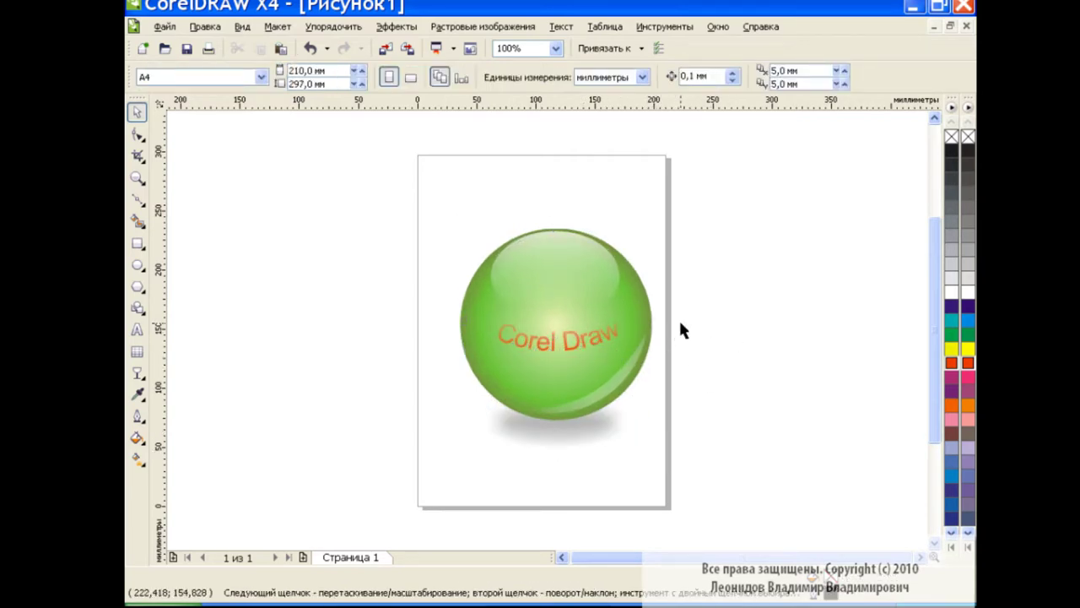
drag(416, 202, 692, 462)
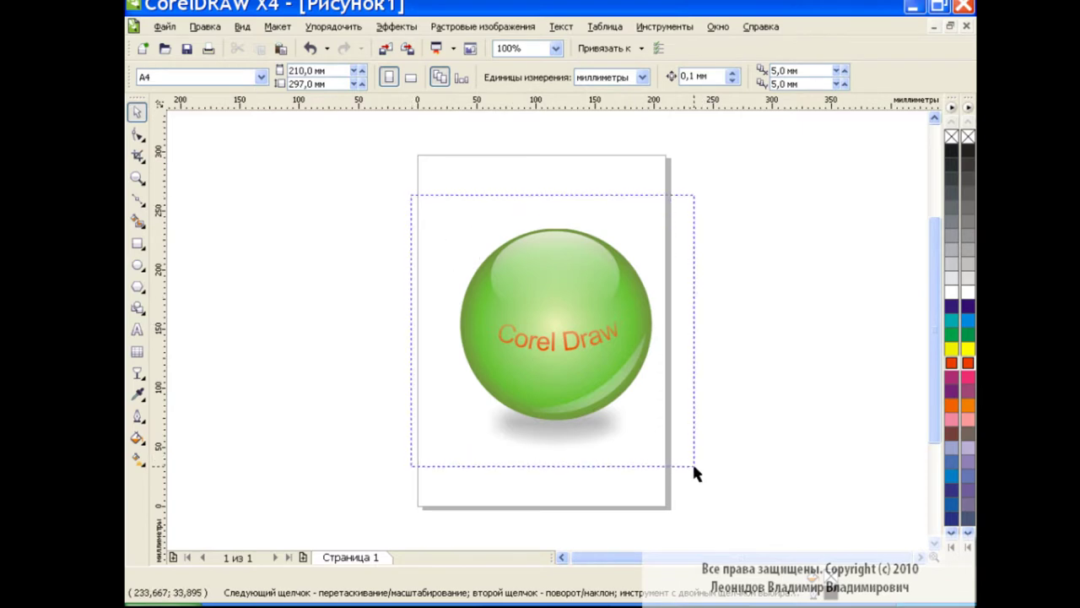
drag(552, 340, 348, 334)
click(658, 310)
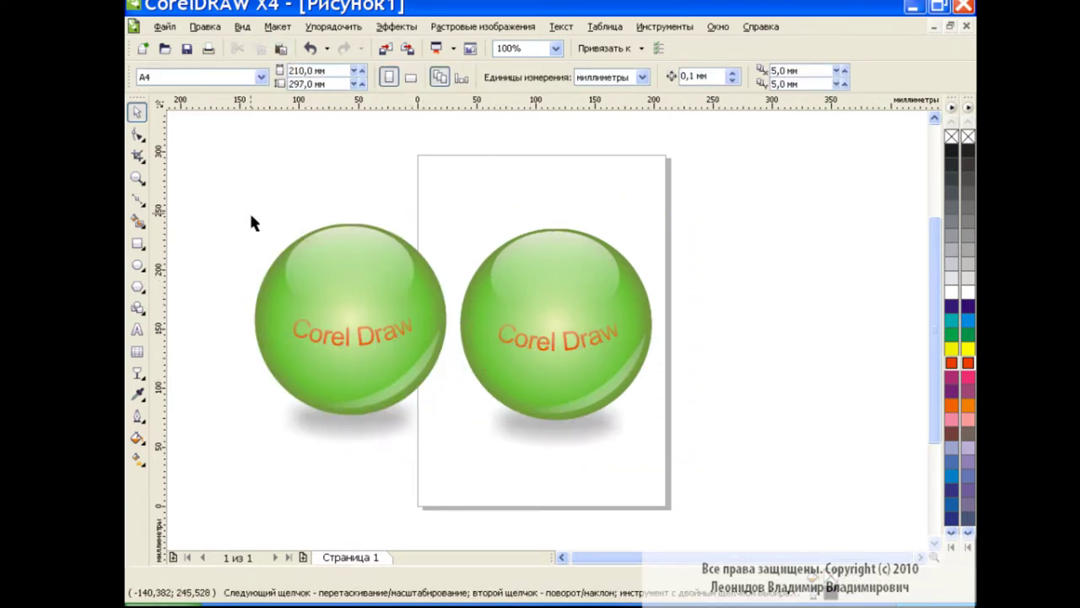
drag(251, 215, 472, 473)
drag(350, 335, 350, 344)
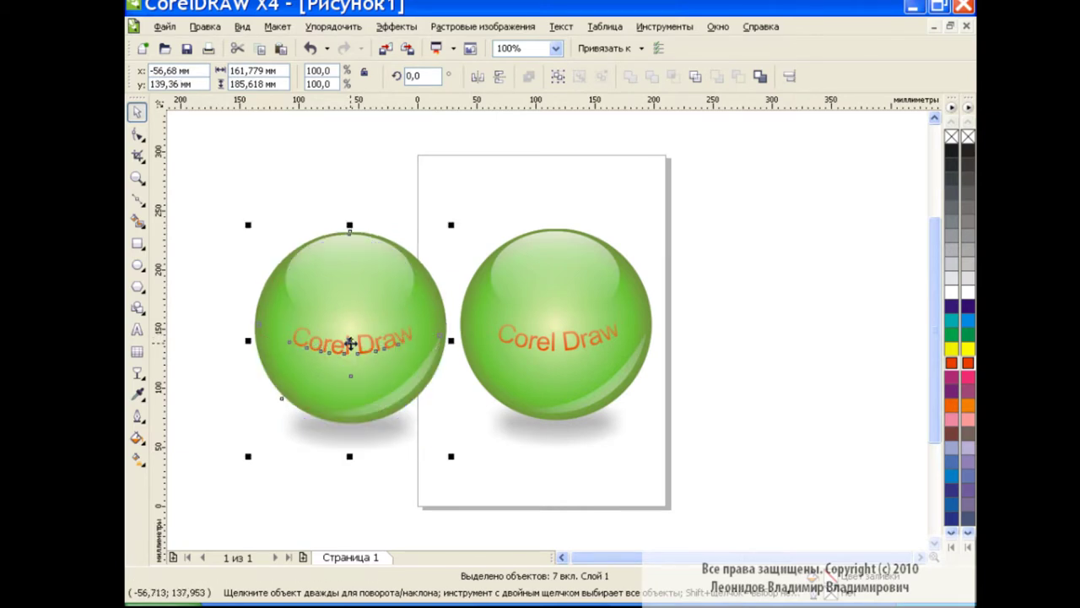
Try a yellow radial fill on the right sphere, then undo it
click(644, 310)
click(137, 458)
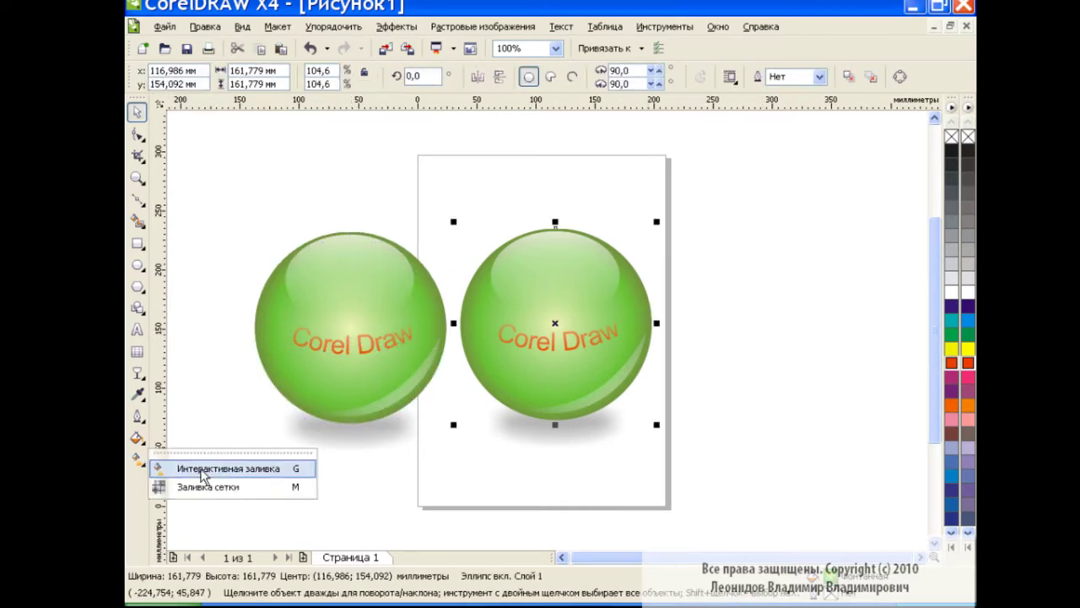
click(203, 470)
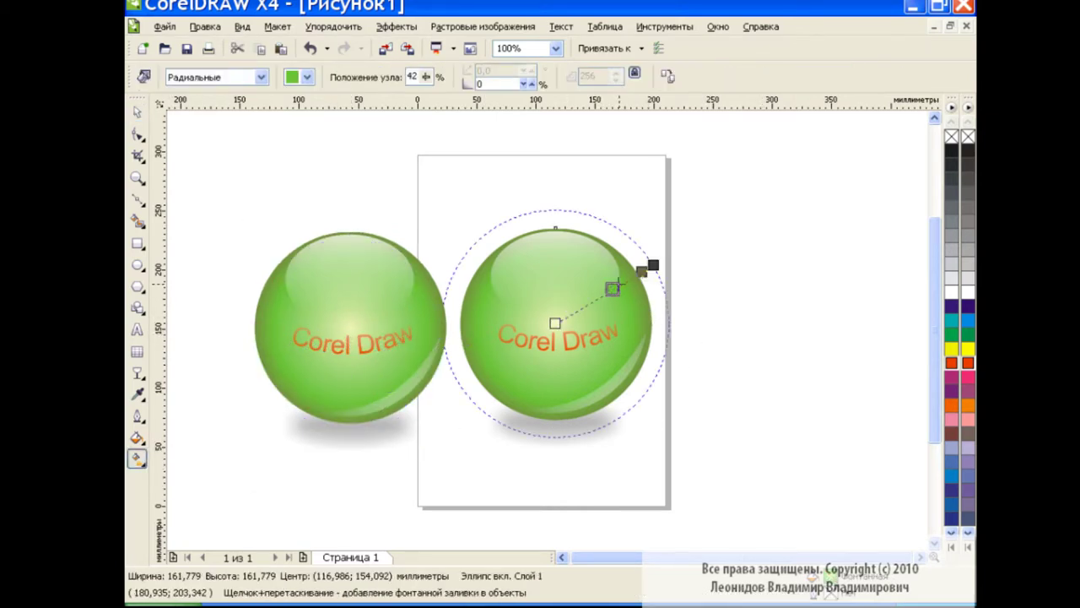
click(306, 76)
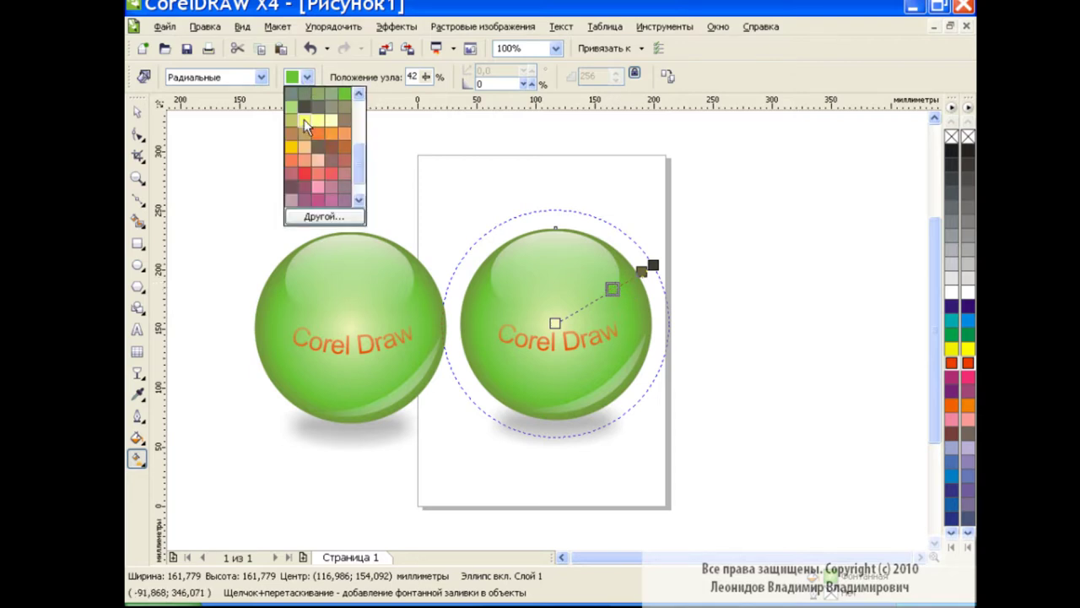
drag(360, 165, 360, 137)
click(295, 186)
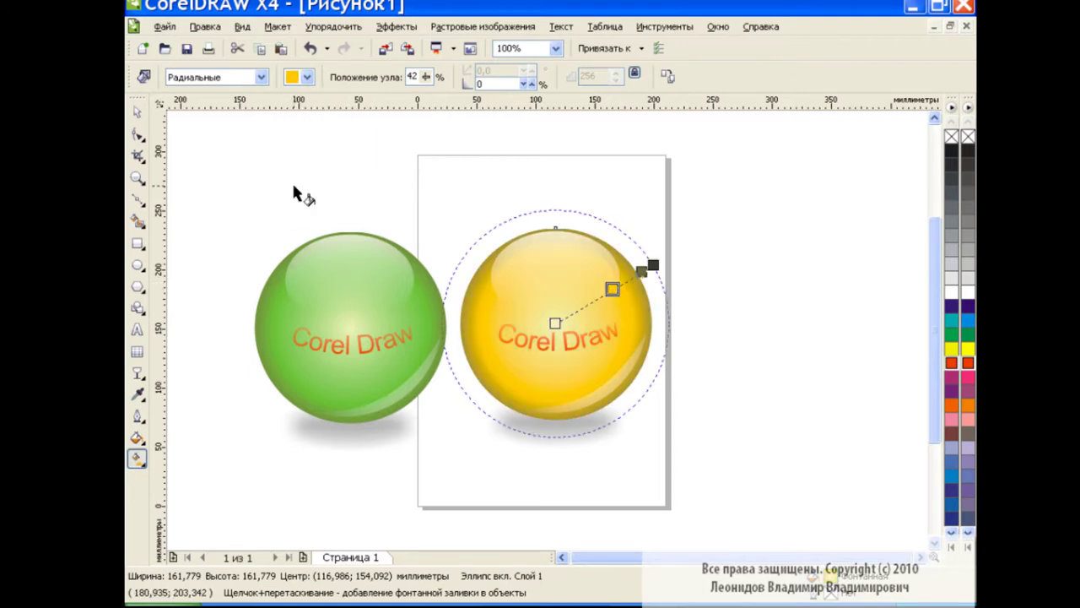
click(138, 112)
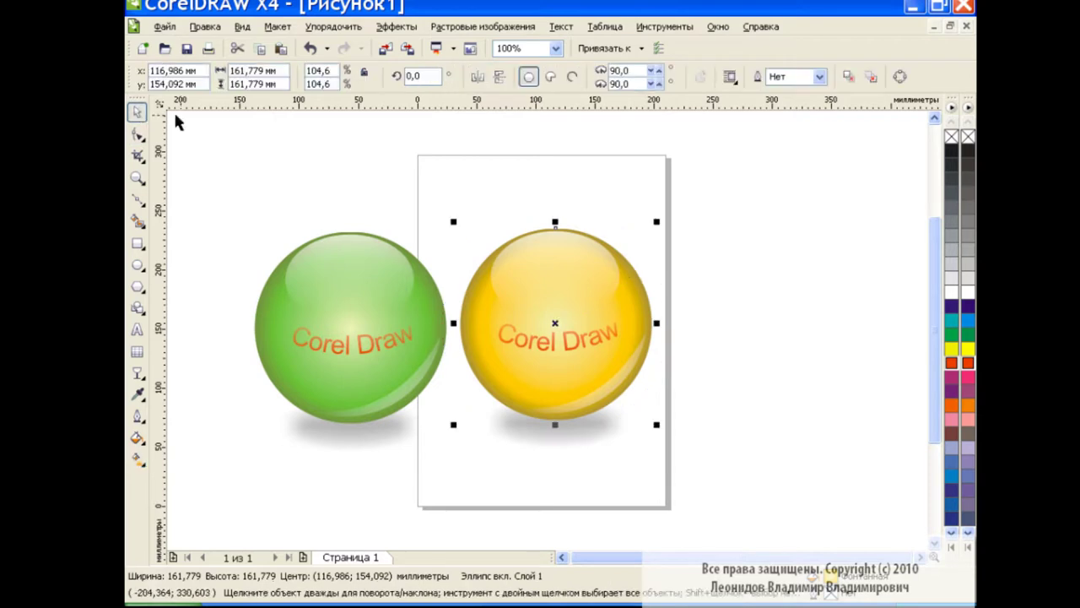
key(ctrl+z)
Select all parts of the right sphere and reposition it, restoring the green copy
click(556, 432)
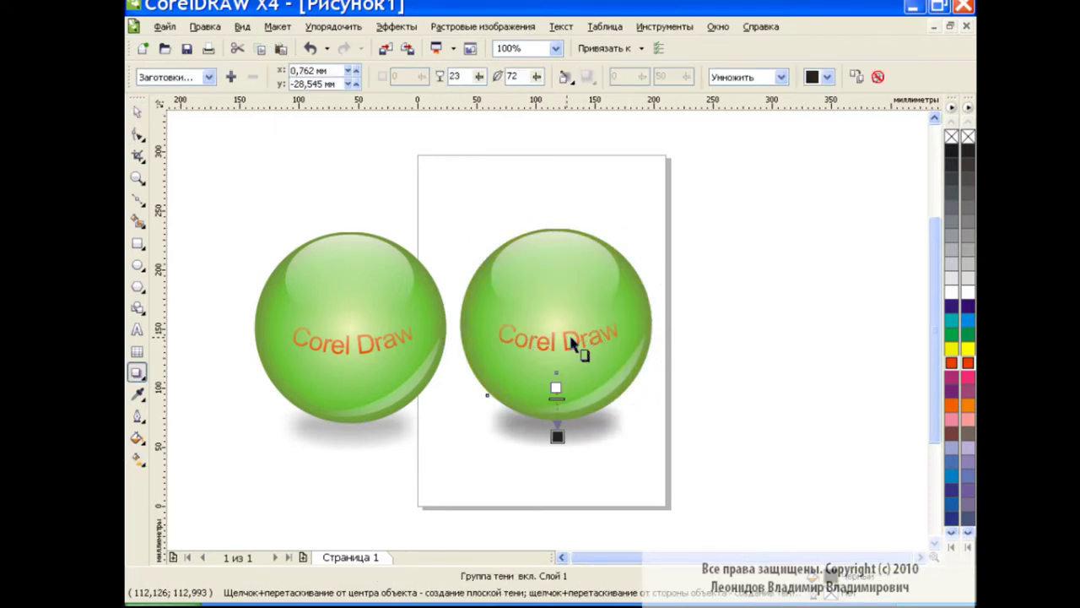
click(494, 221)
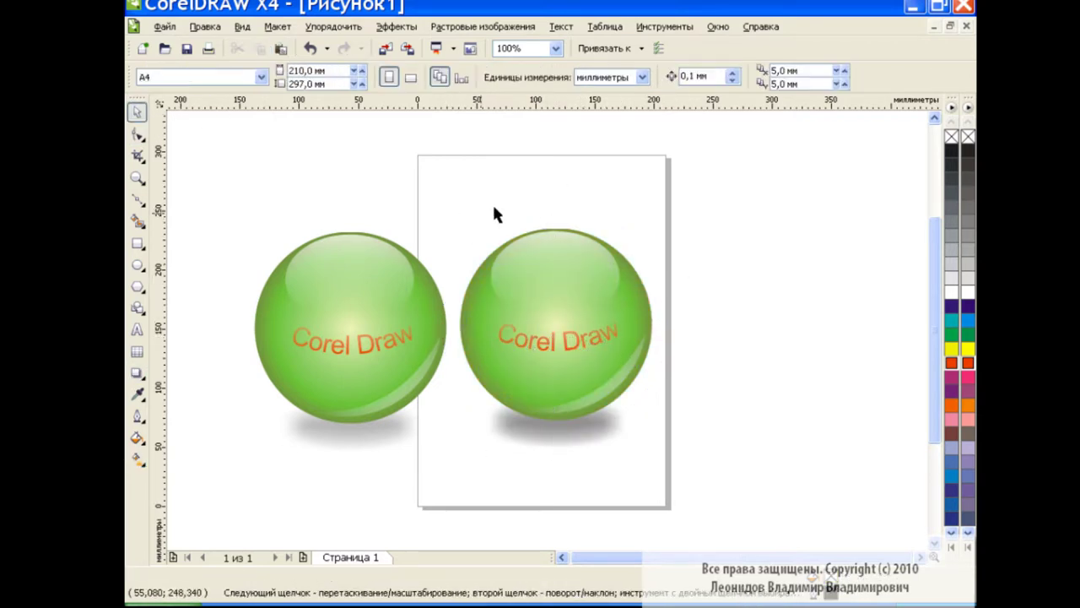
drag(452, 212, 625, 393)
drag(590, 336, 573, 336)
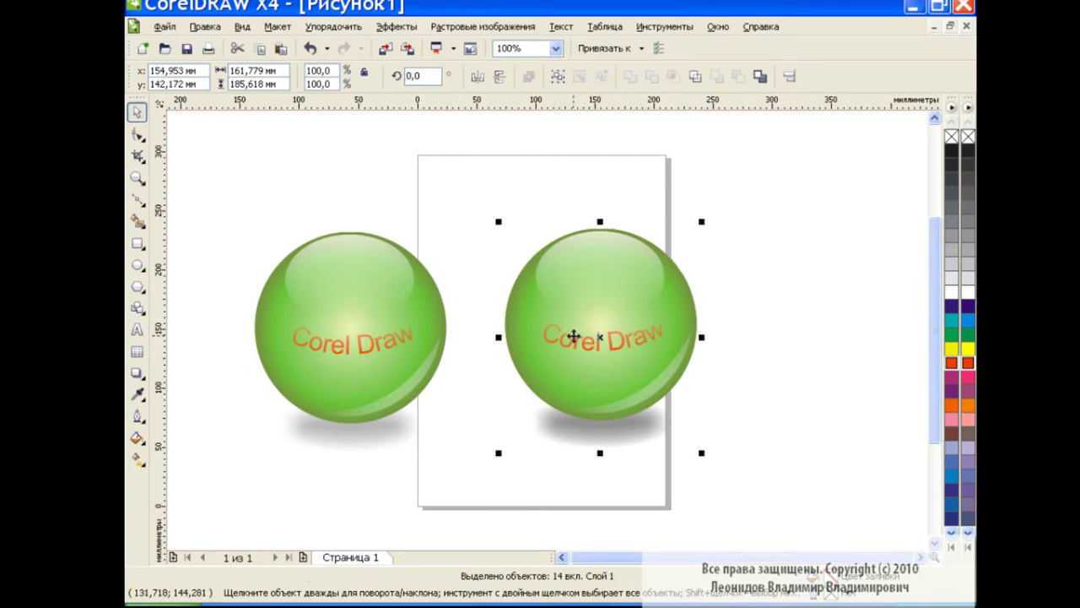
click(310, 48)
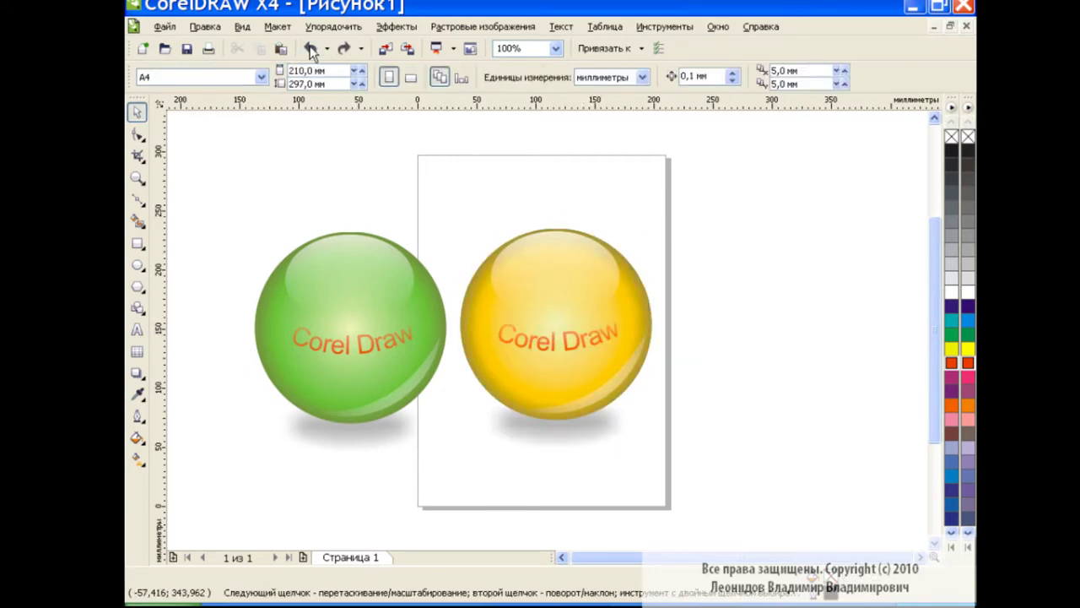
click(281, 48)
Move the green copy right of the yellow sphere and change its radial fill to red
drag(556, 337, 762, 348)
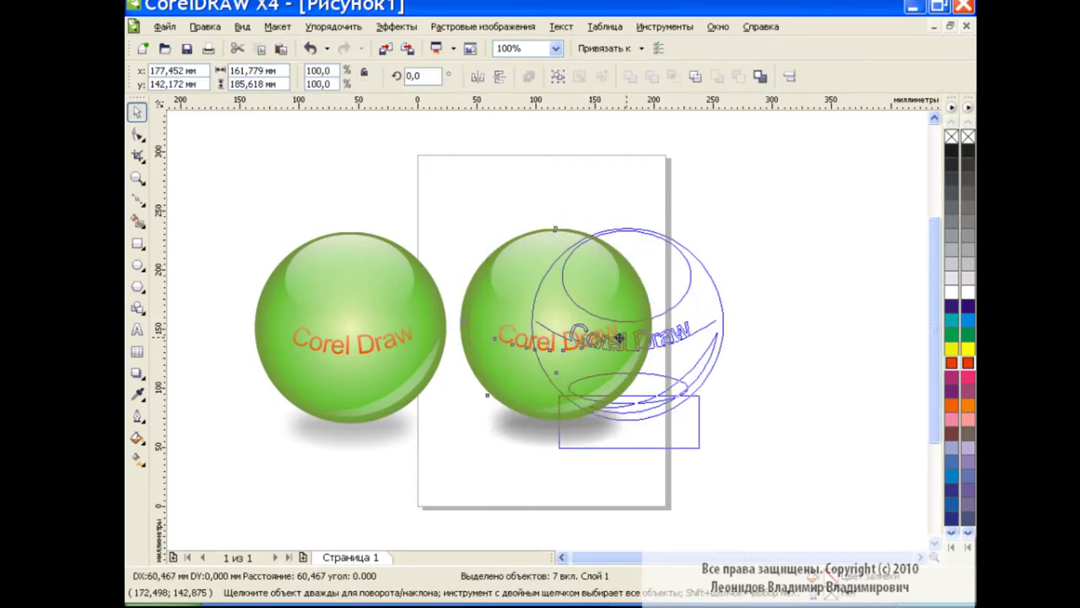
click(864, 275)
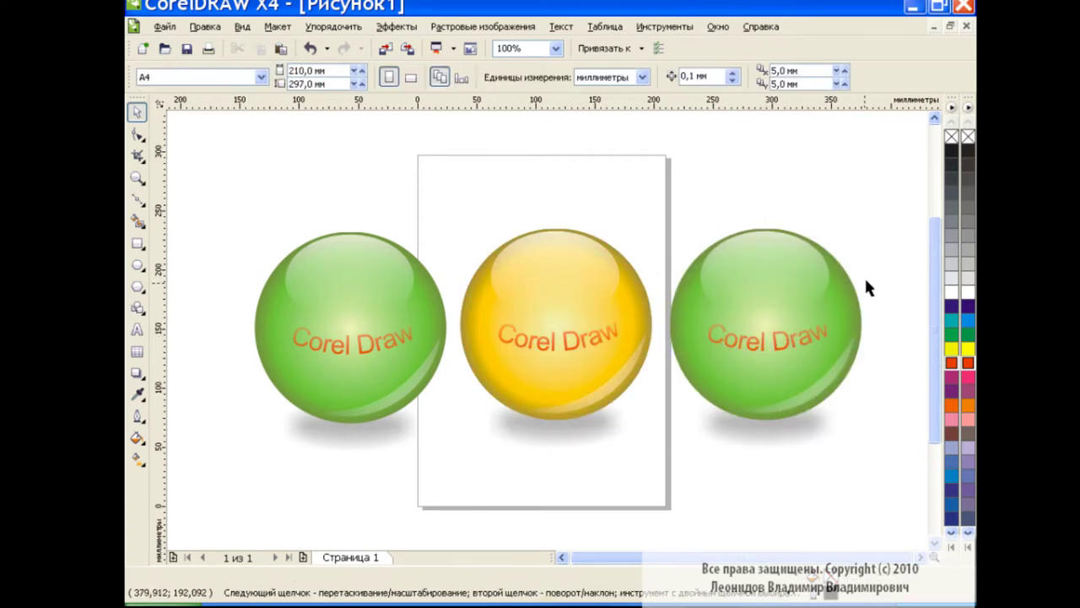
click(746, 285)
click(137, 460)
click(822, 289)
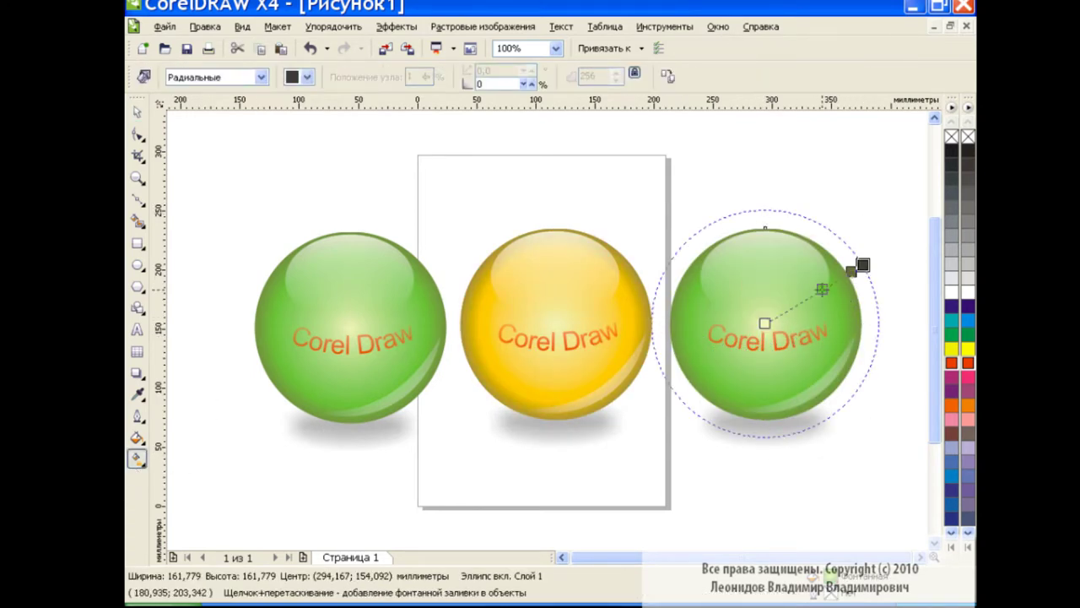
click(309, 77)
click(305, 173)
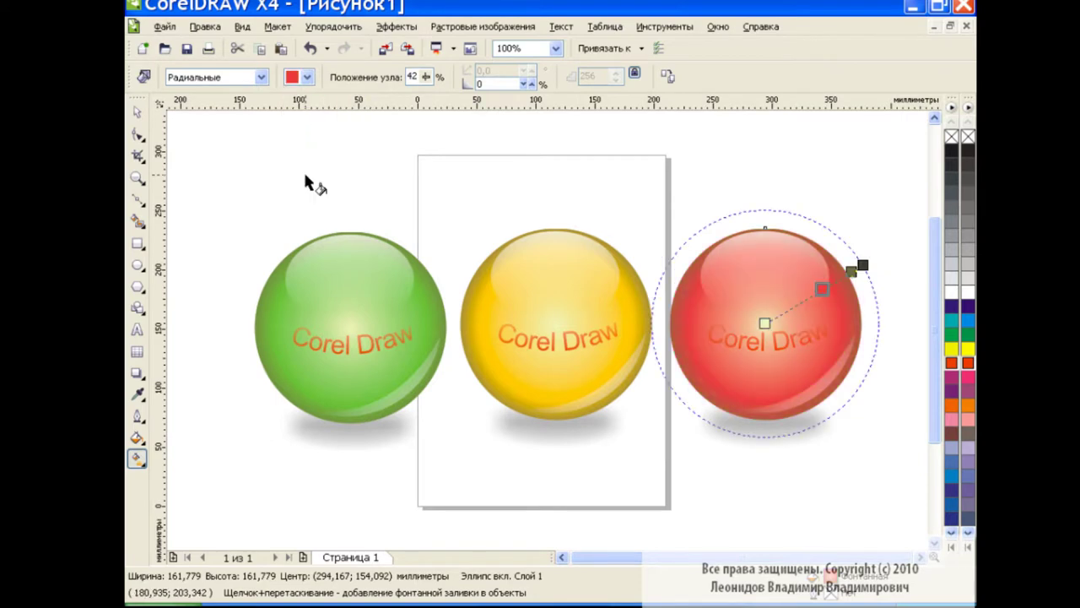
Colour the red sphere's Corel Draw lettering yellow
click(137, 112)
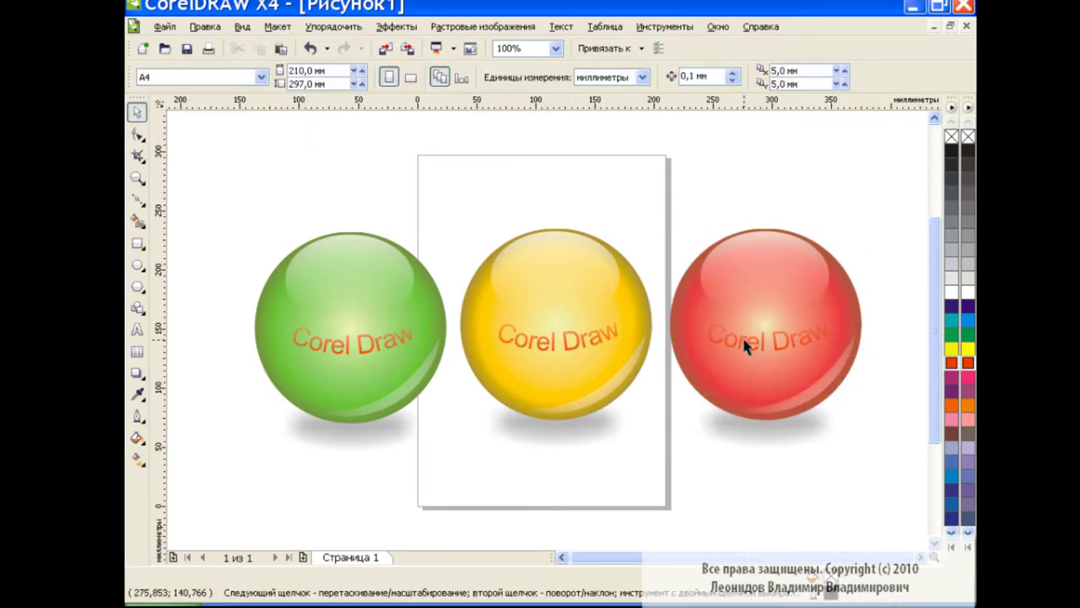
click(742, 335)
click(968, 348)
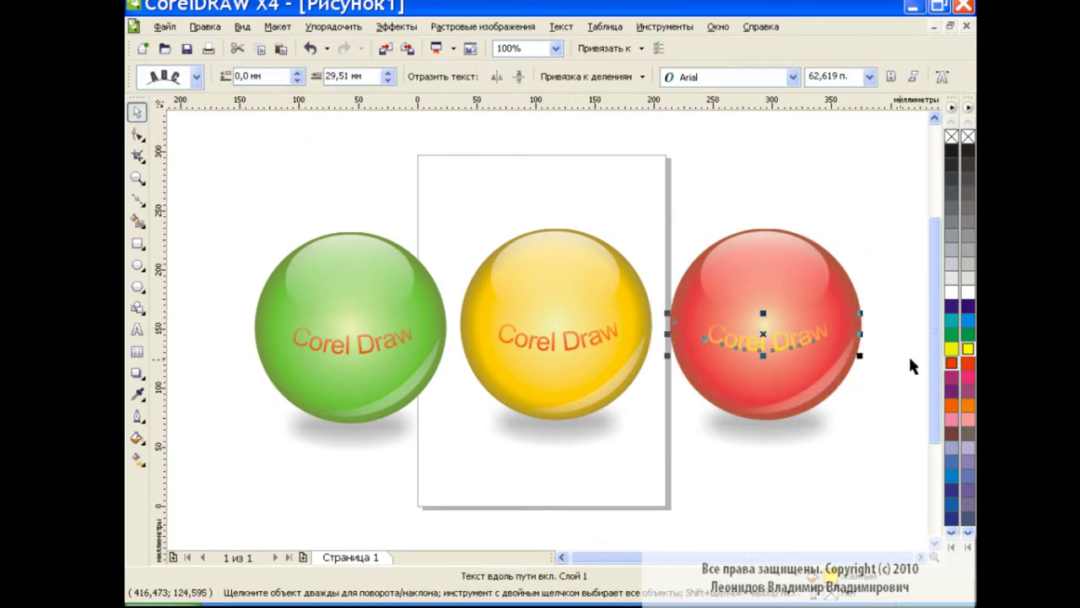
click(851, 390)
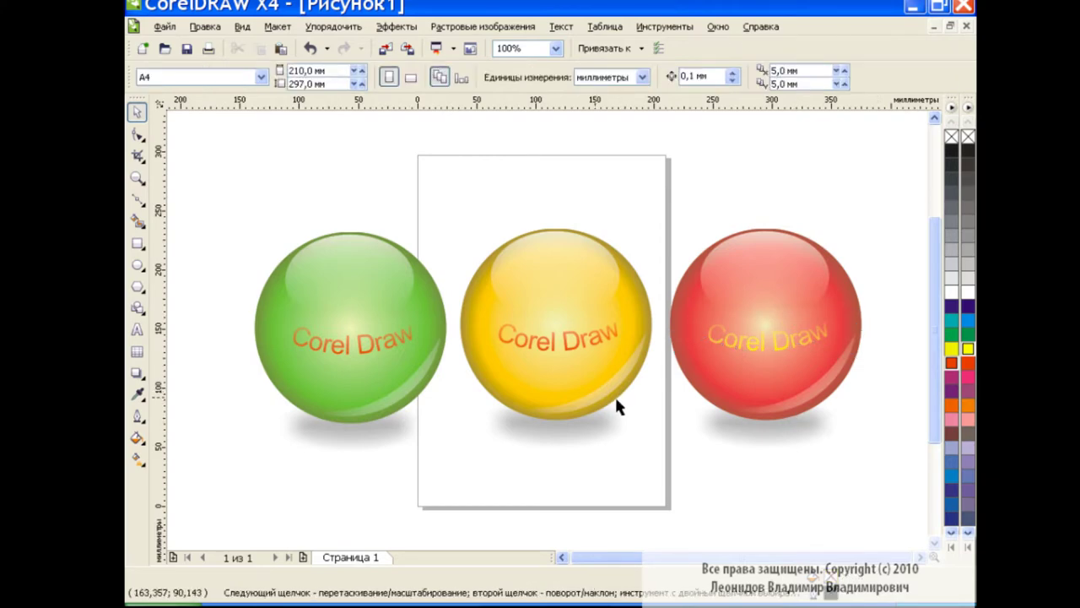
Scale the green, yellow and red spheres down slightly and move the row to the page top
drag(236, 211, 876, 468)
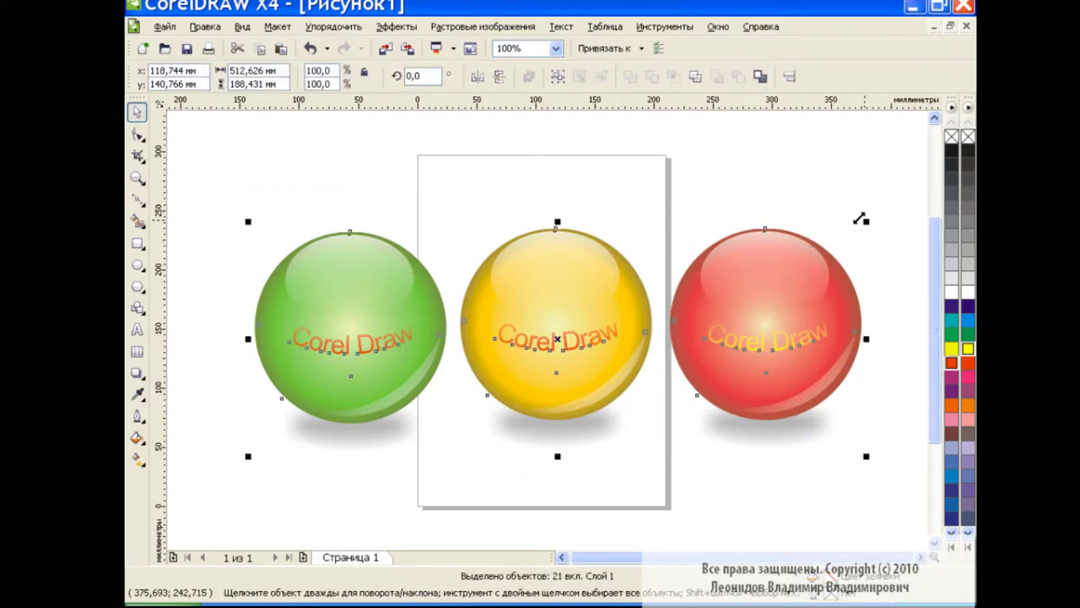
mouse_move(861, 220)
mouse_down()
mouse_move(785, 264)
mouse_move(642, 304)
mouse_move(846, 213)
mouse_up()
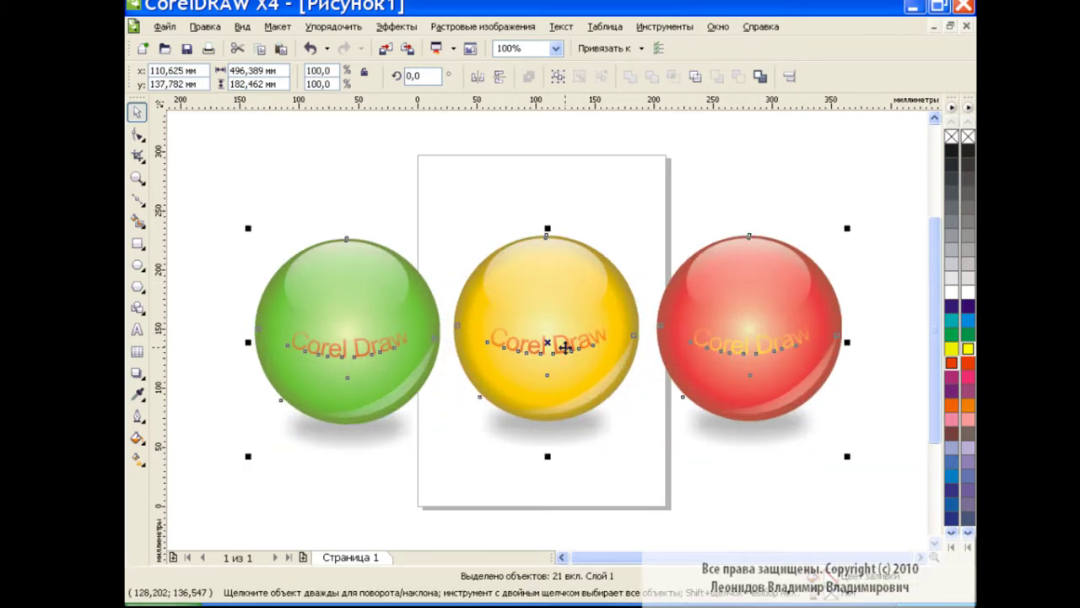
drag(565, 347, 565, 229)
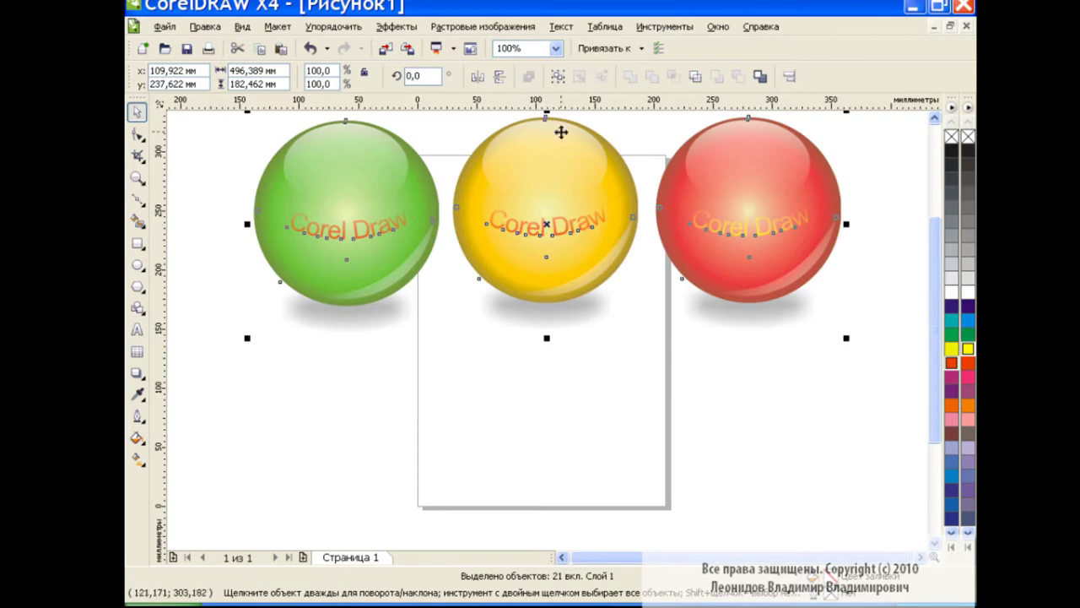
click(737, 416)
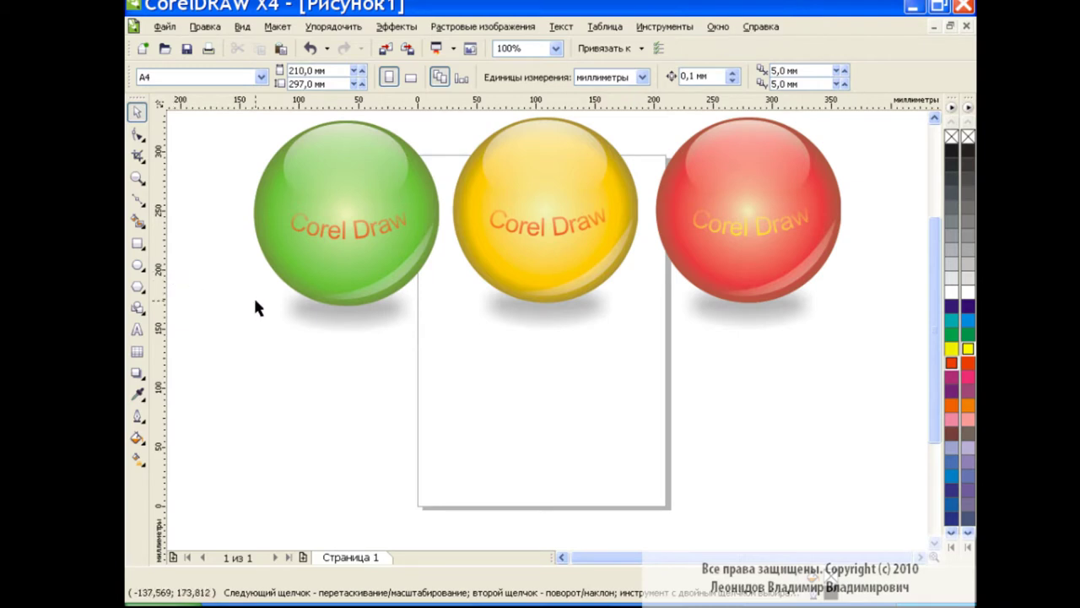
Draw a large circle below the spheres with a small circle copy at its bottom
click(137, 264)
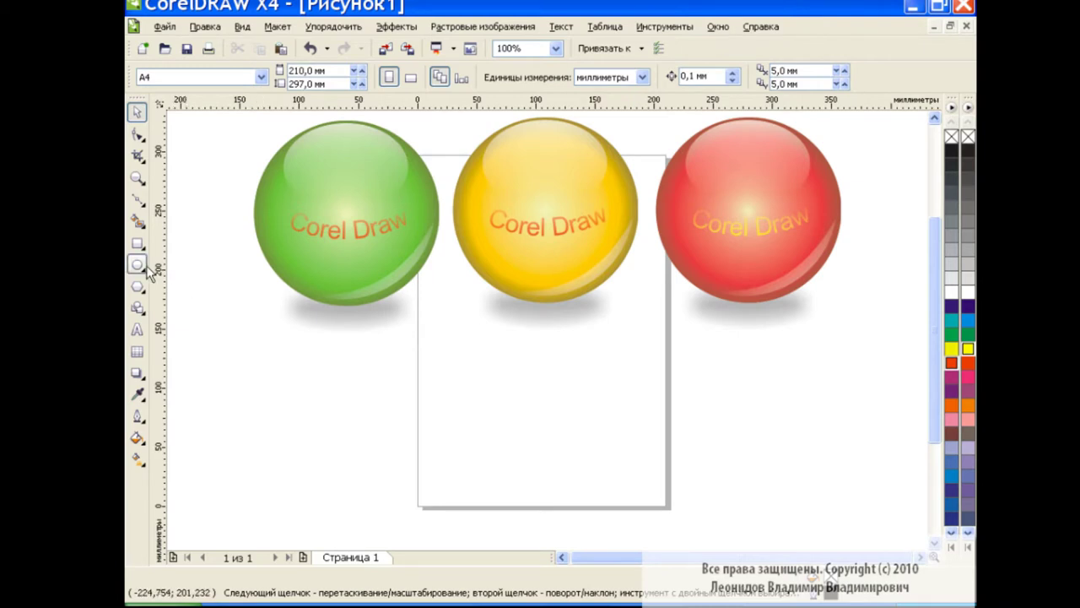
drag(525, 348, 713, 481)
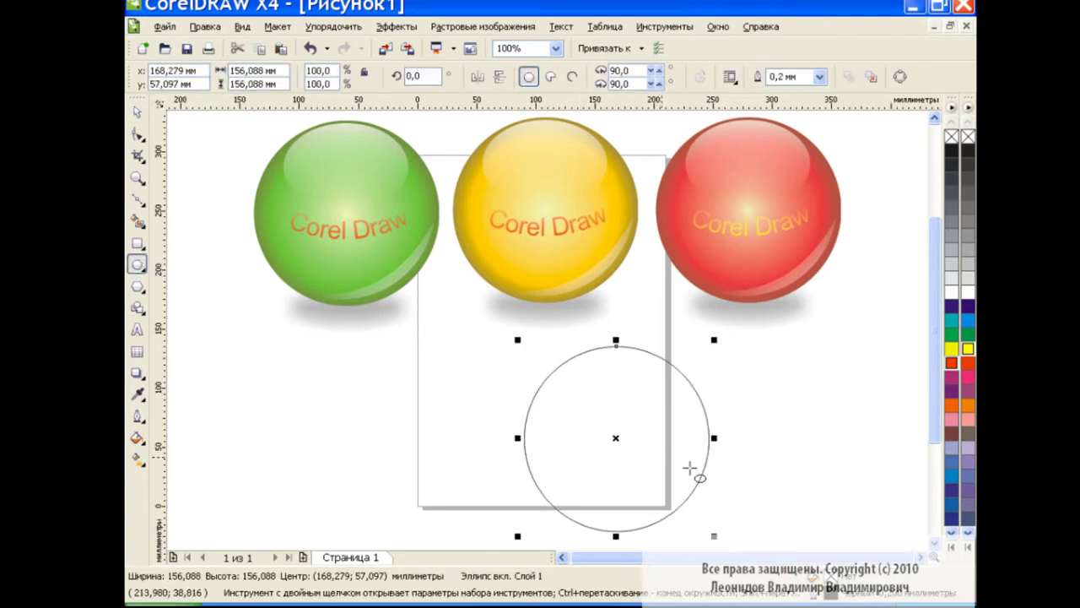
drag(616, 439, 549, 419)
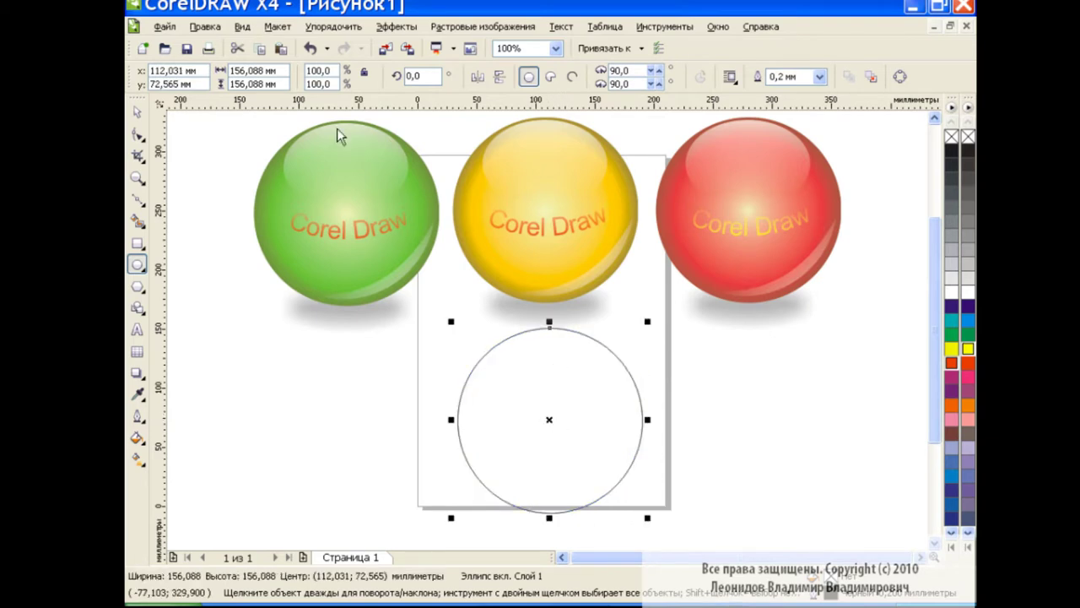
drag(647, 322, 607, 392)
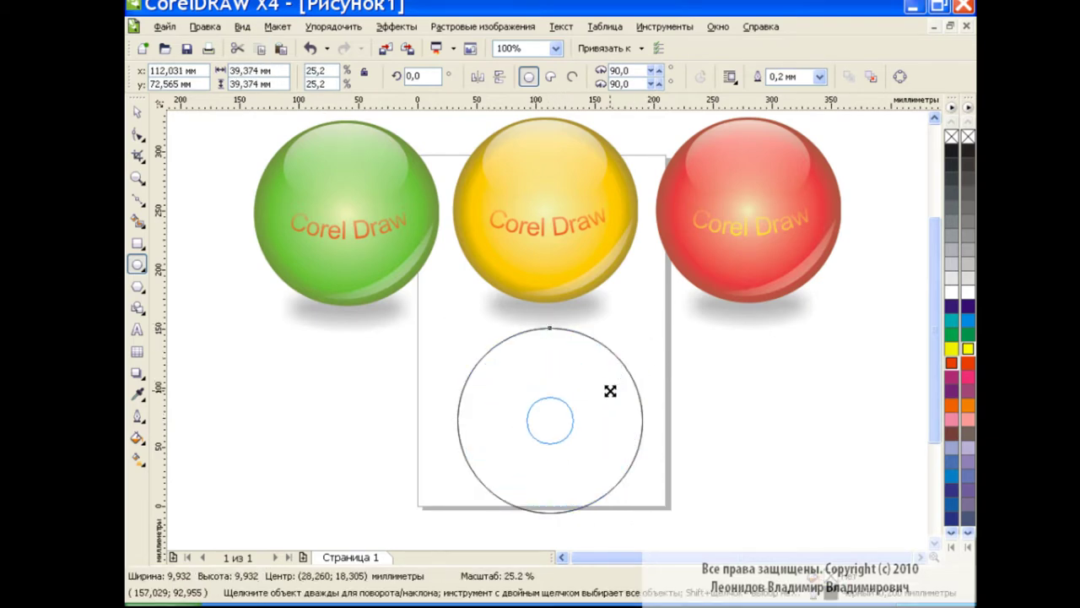
drag(550, 420, 549, 477)
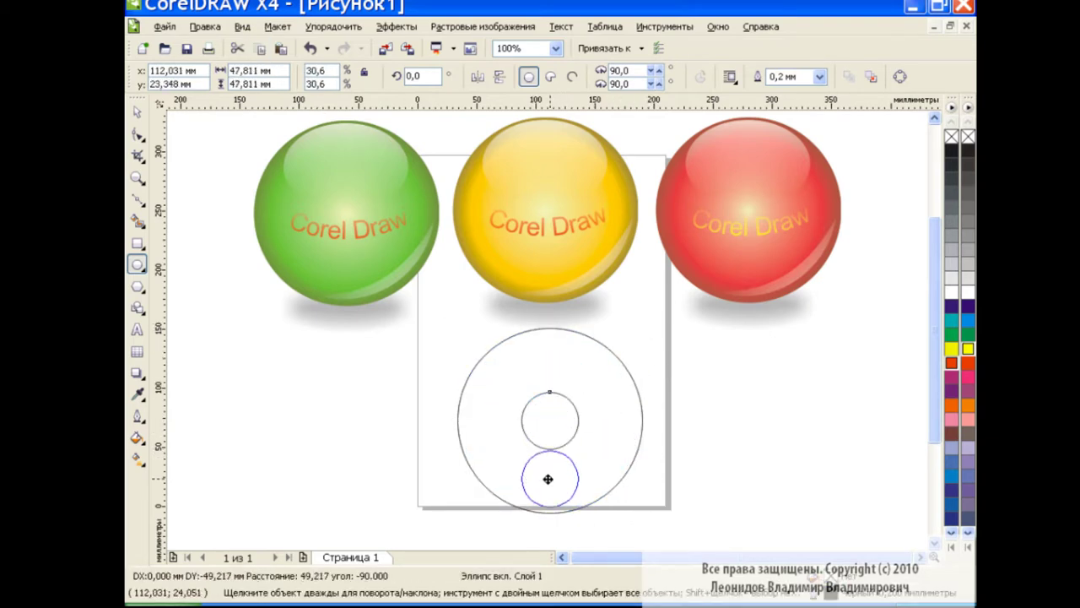
key(space)
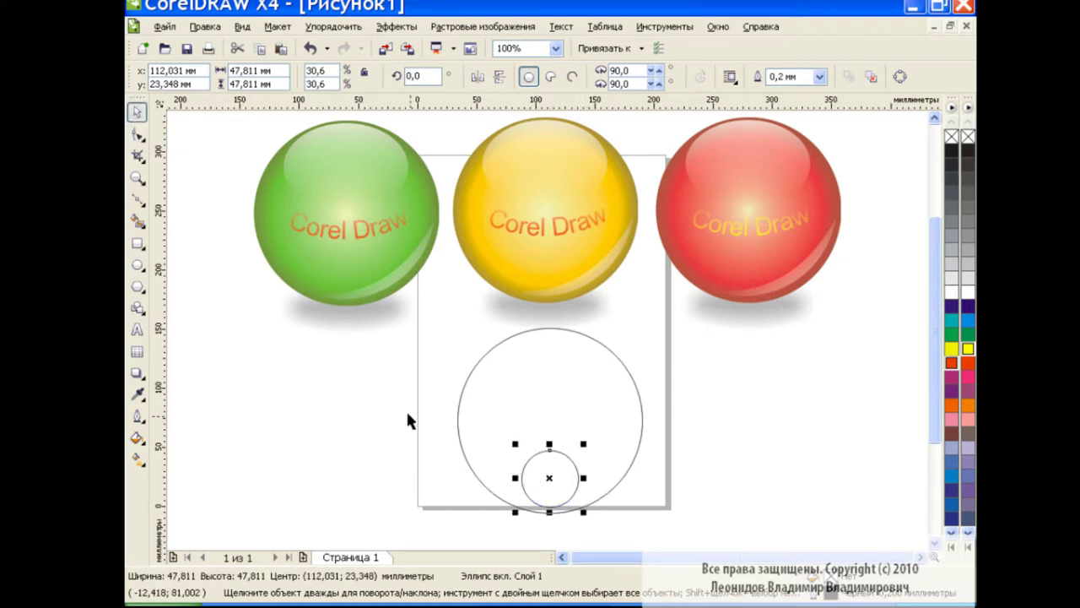
Fill the large circle black and the small bottom circle red
click(600, 383)
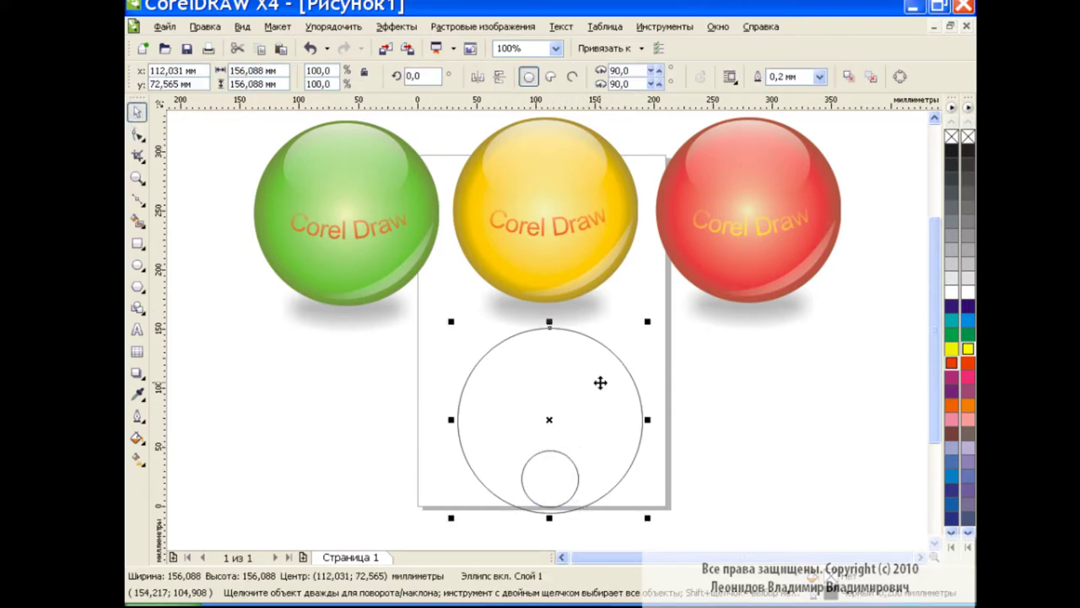
click(968, 150)
click(535, 475)
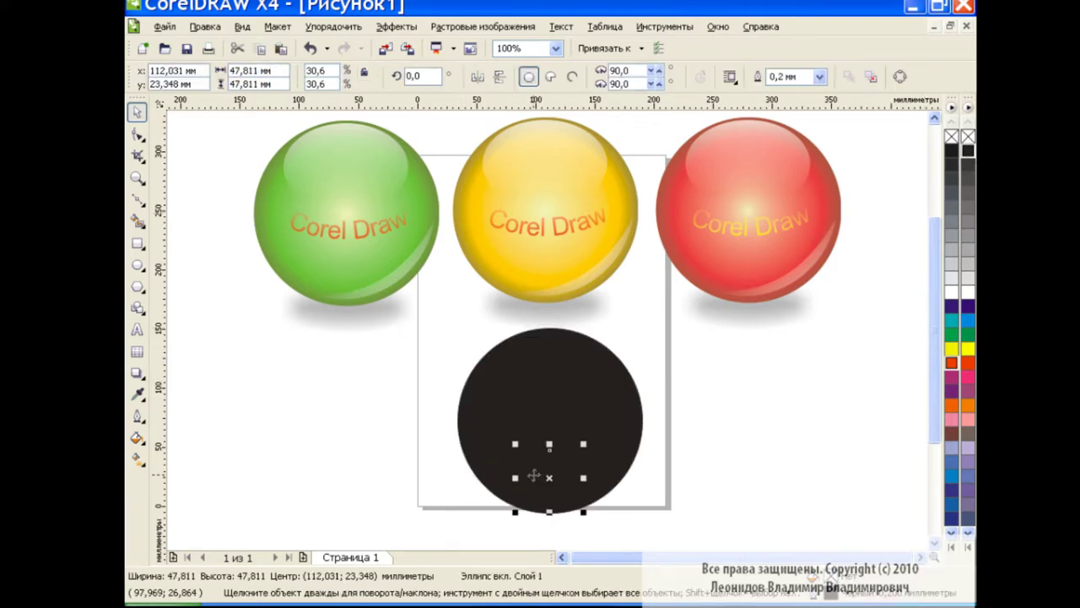
click(968, 363)
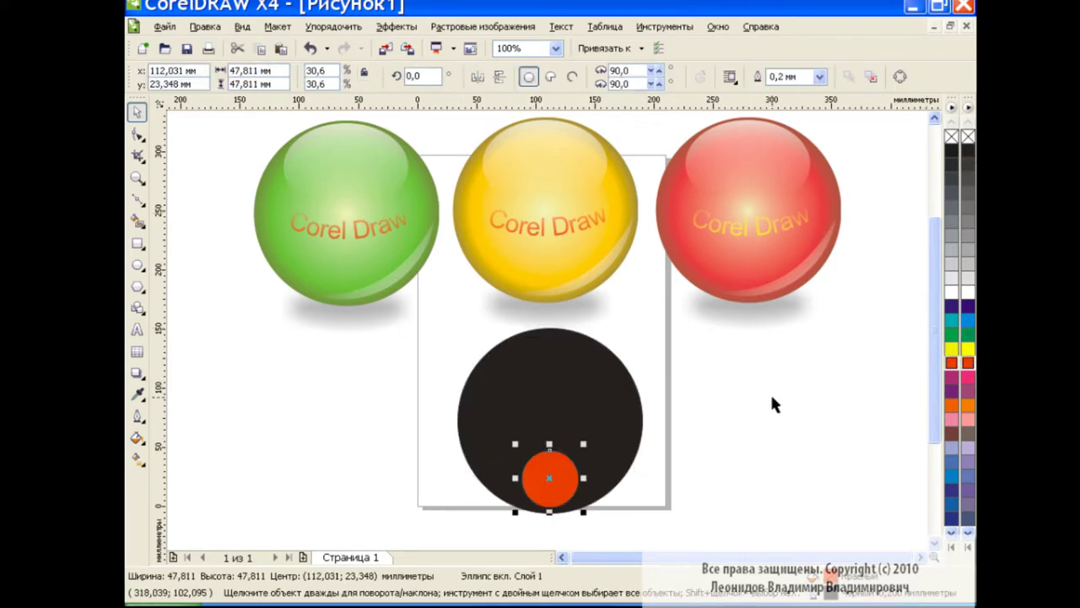
click(749, 415)
click(138, 374)
Blend the red circle into the black circle with 50 steps for a glowing core
click(187, 384)
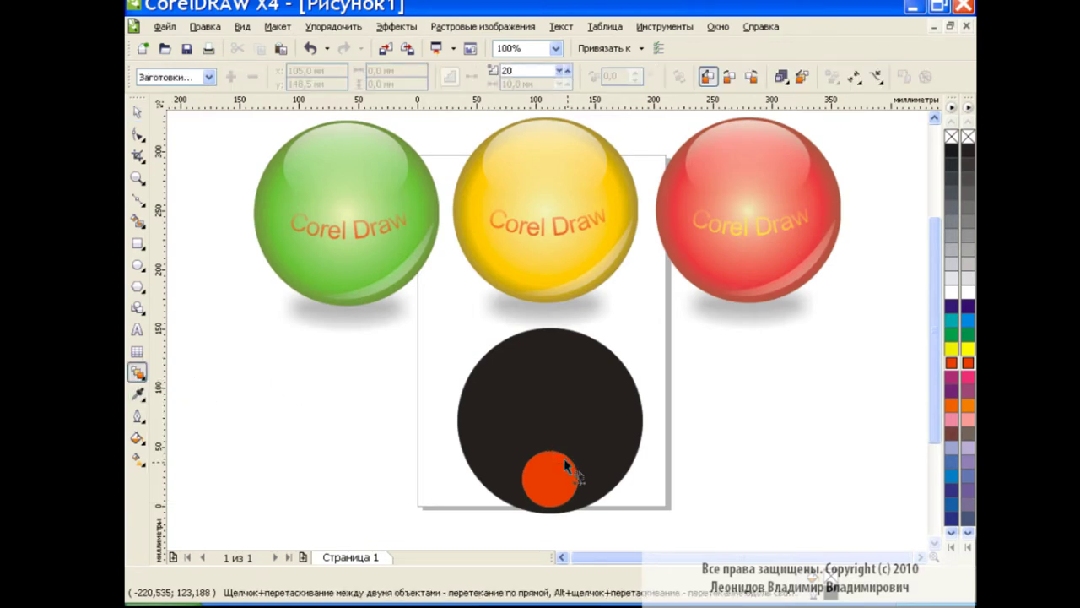
drag(566, 464, 550, 333)
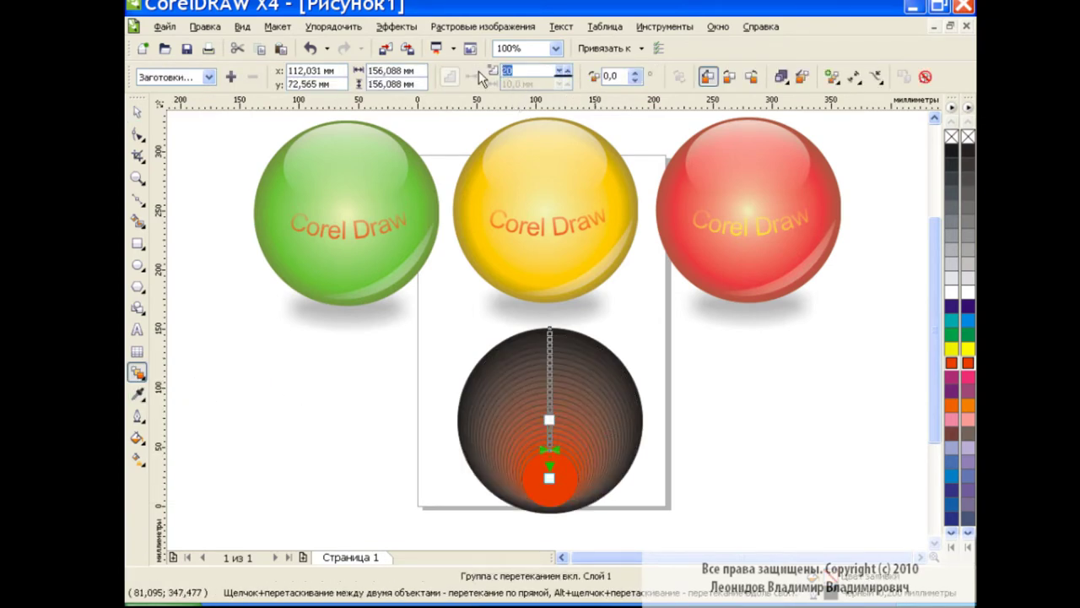
text(50)
key(Return)
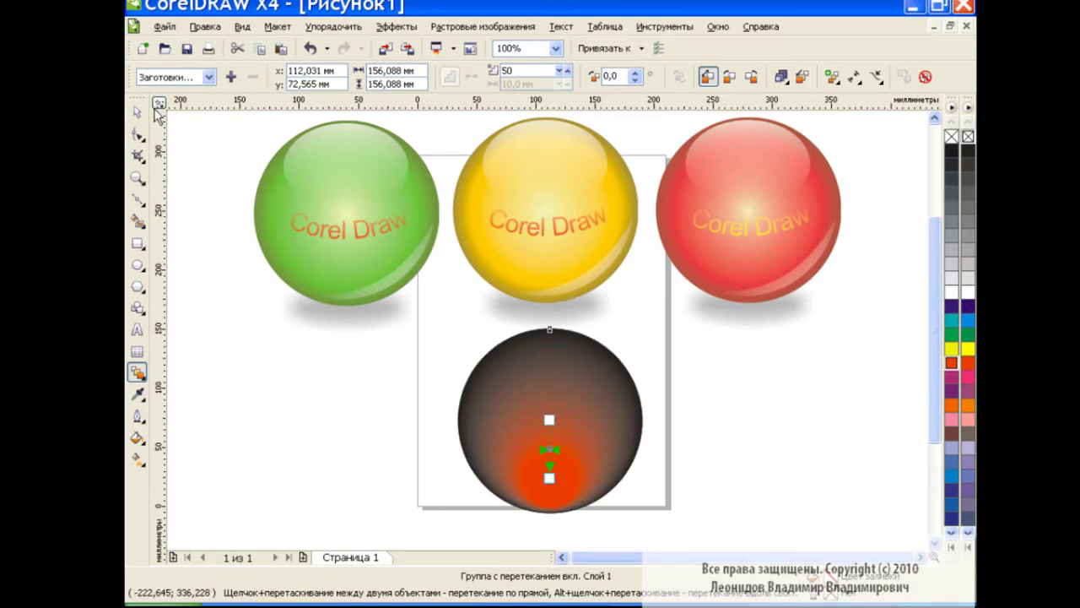
click(138, 112)
click(764, 449)
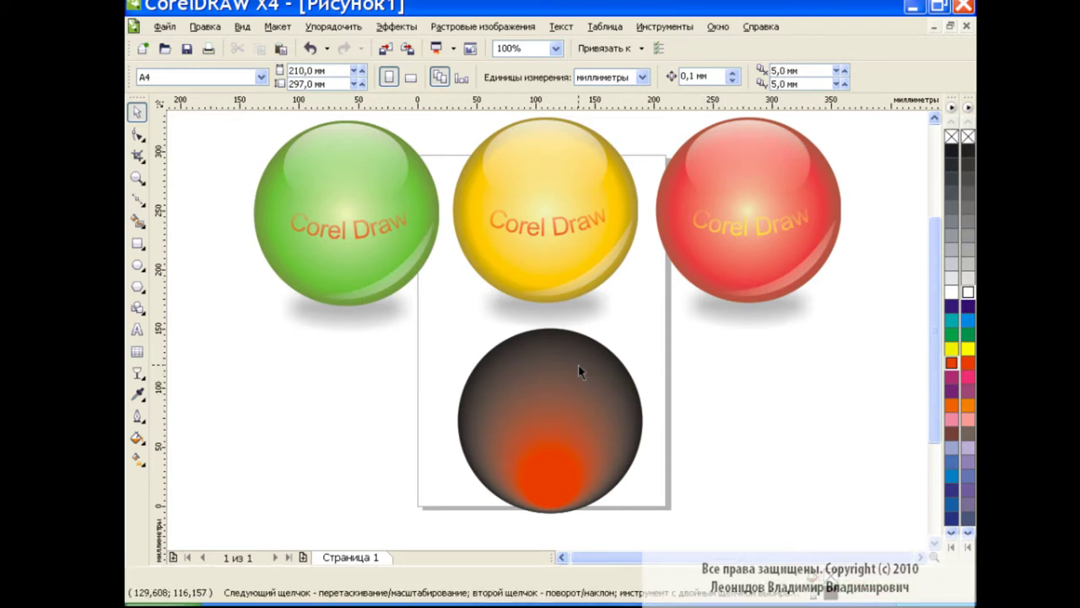
key(Tab)
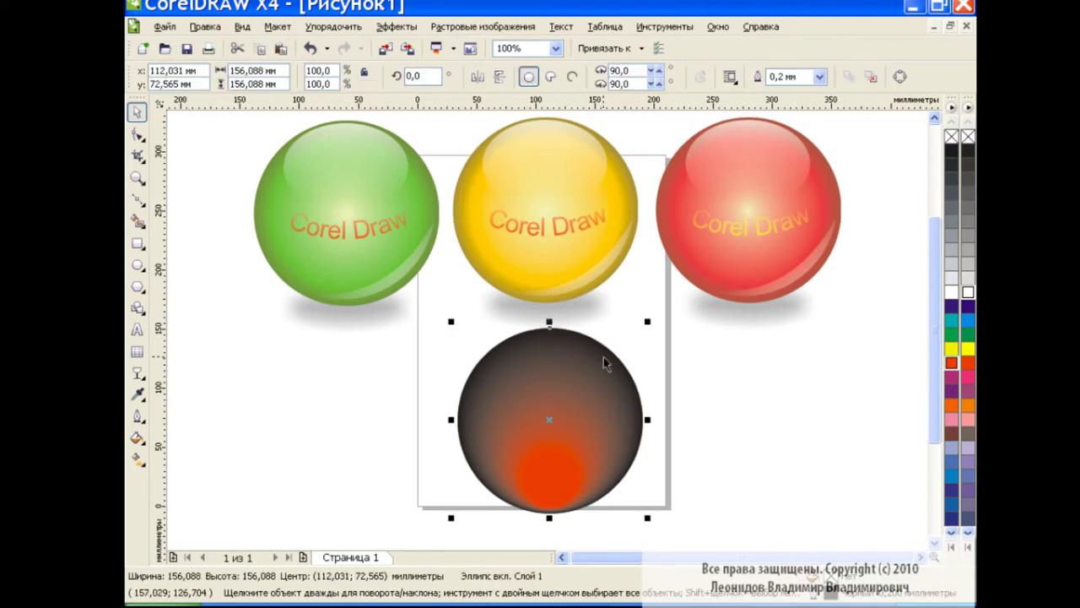
Turn the outer circle into a white ellipse about 90 × 79 mm with downward linear transparency
click(968, 291)
drag(550, 518, 555, 406)
drag(648, 363, 609, 364)
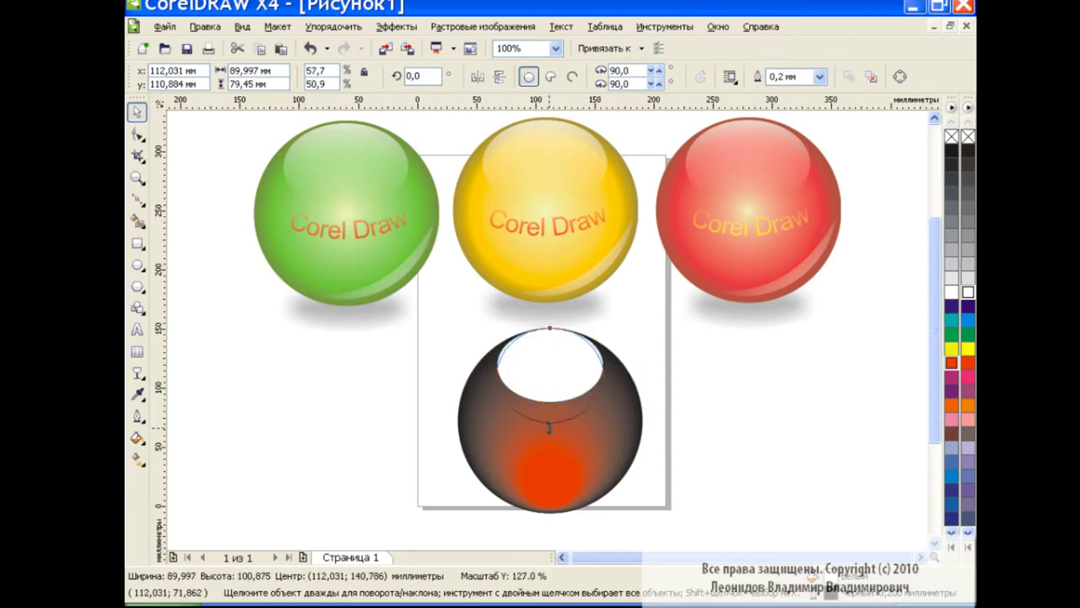
drag(549, 407, 549, 422)
click(137, 372)
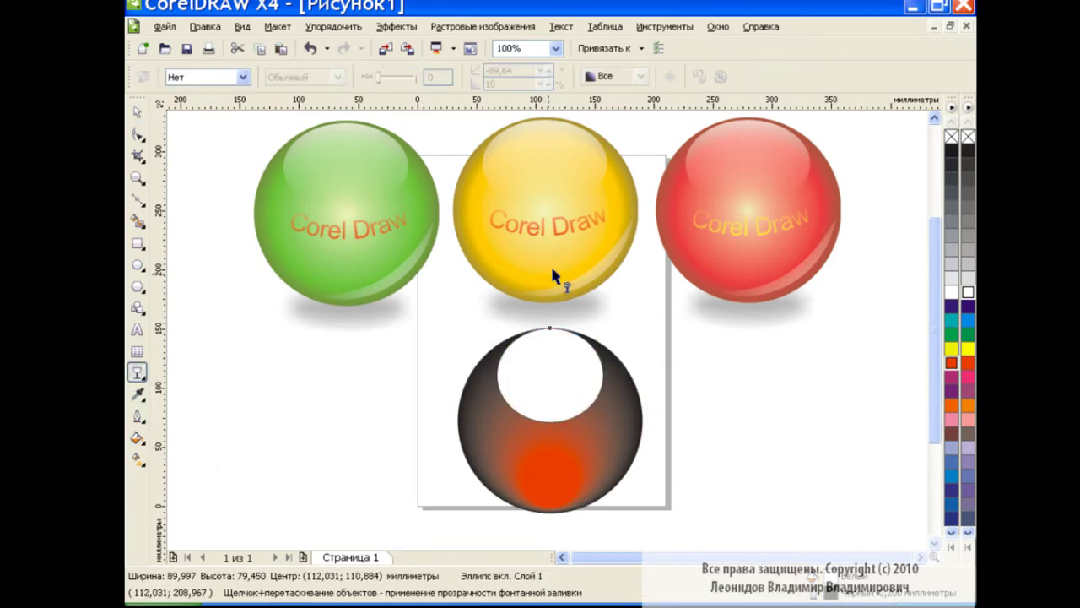
drag(547, 274, 549, 412)
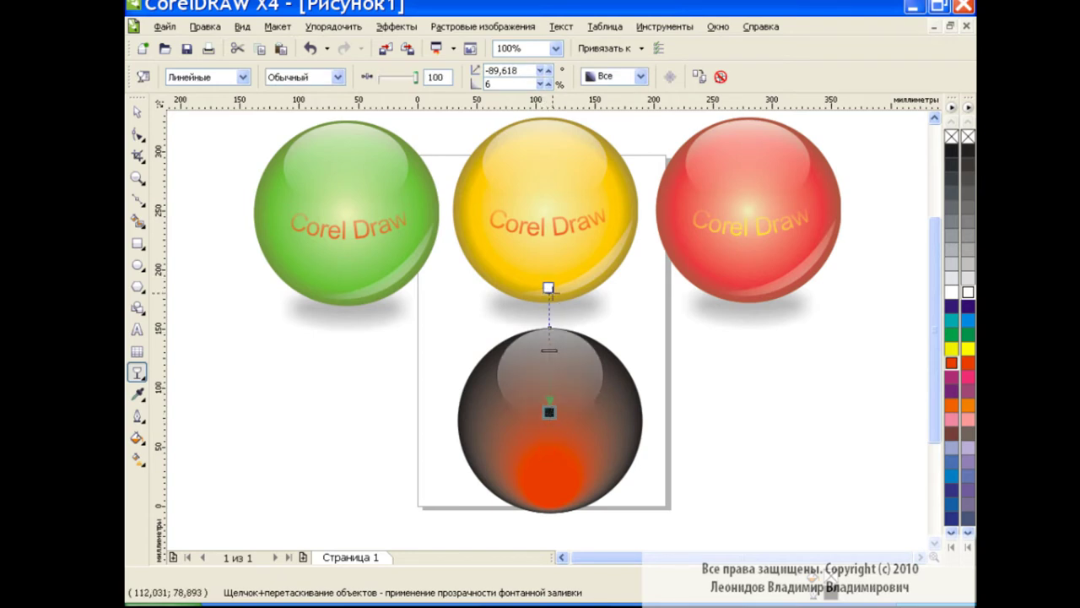
drag(549, 288, 549, 264)
key(space)
click(363, 426)
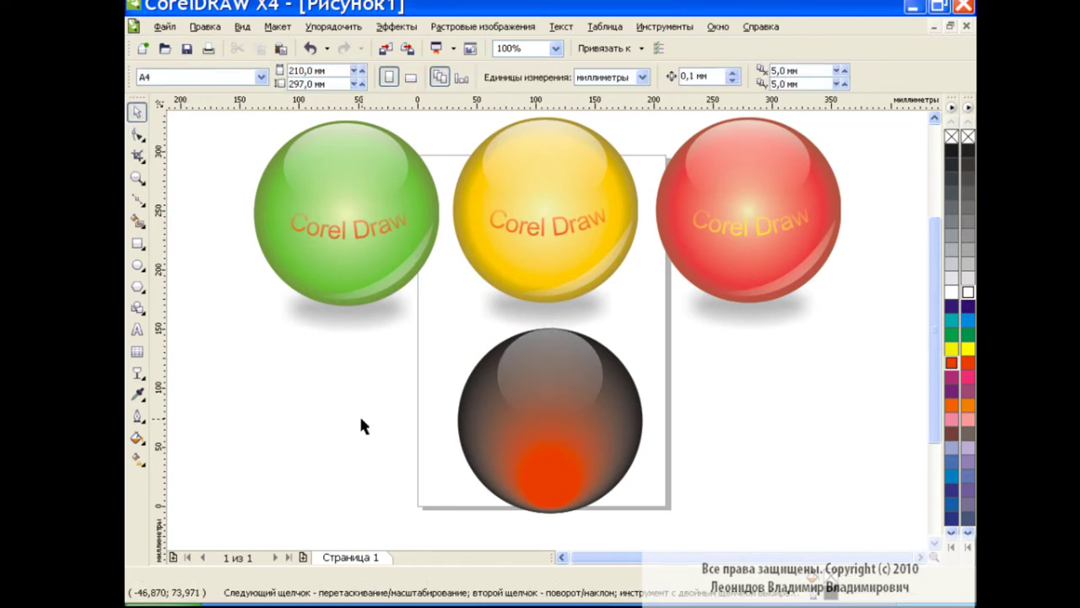
Copy and paste the dark glowing sphere, placing the copy to the left
drag(661, 314, 437, 478)
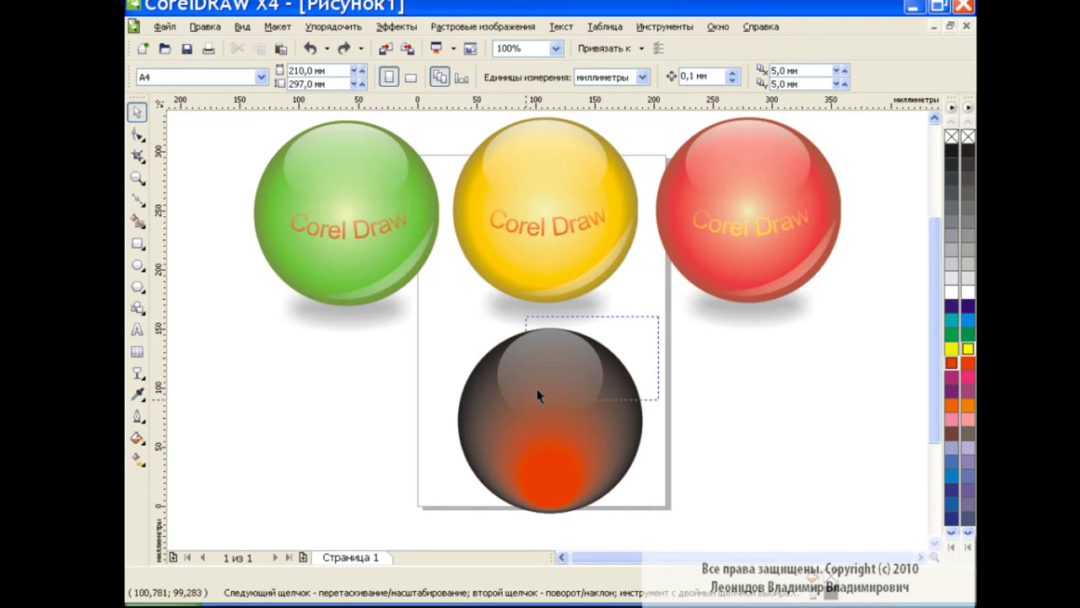
drag(933, 361, 932, 336)
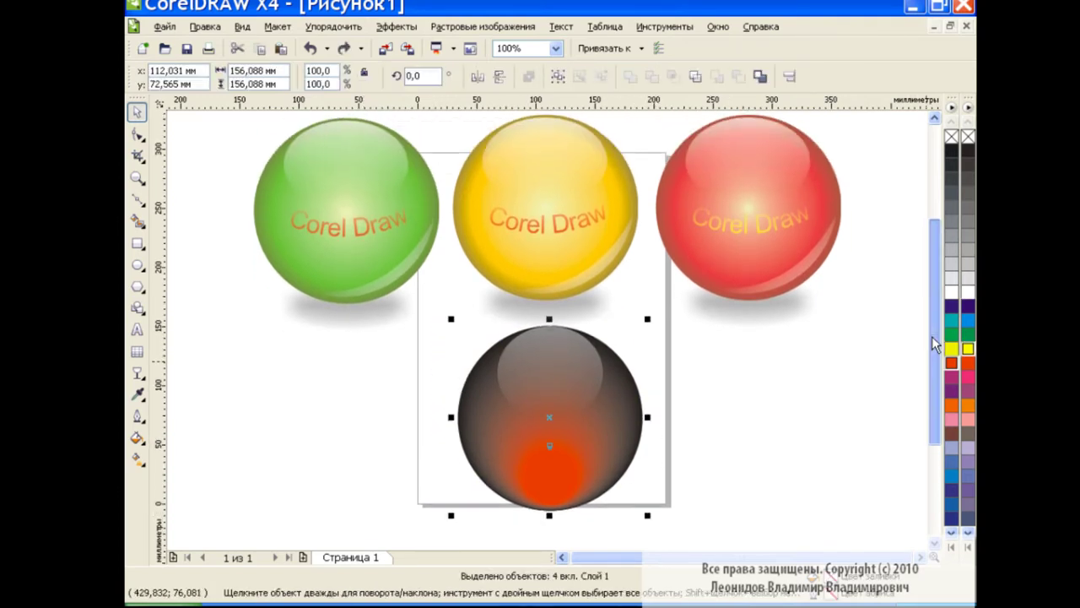
click(260, 48)
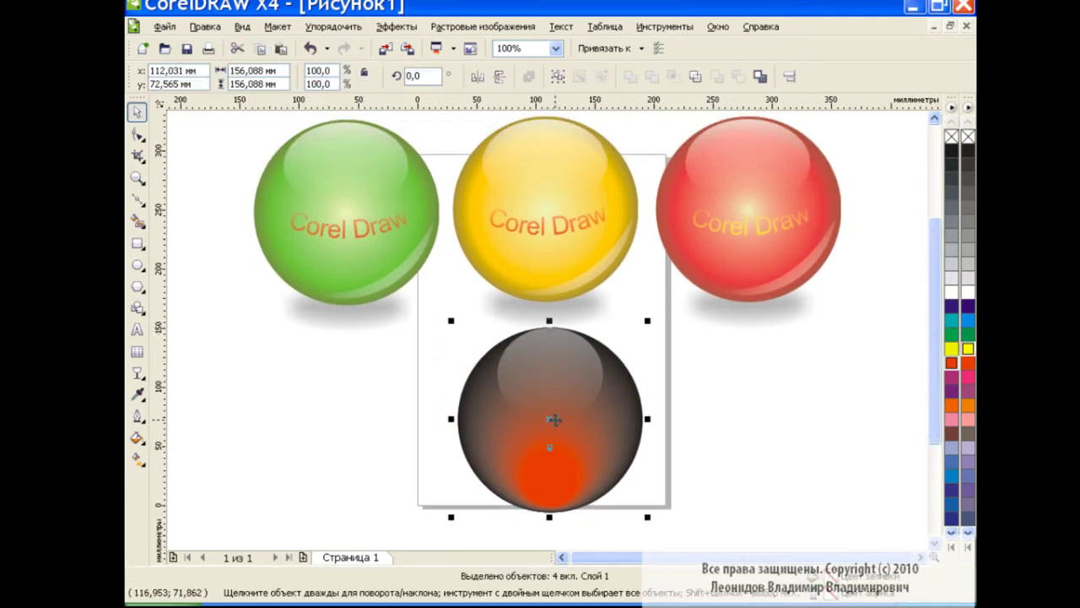
drag(553, 417, 350, 405)
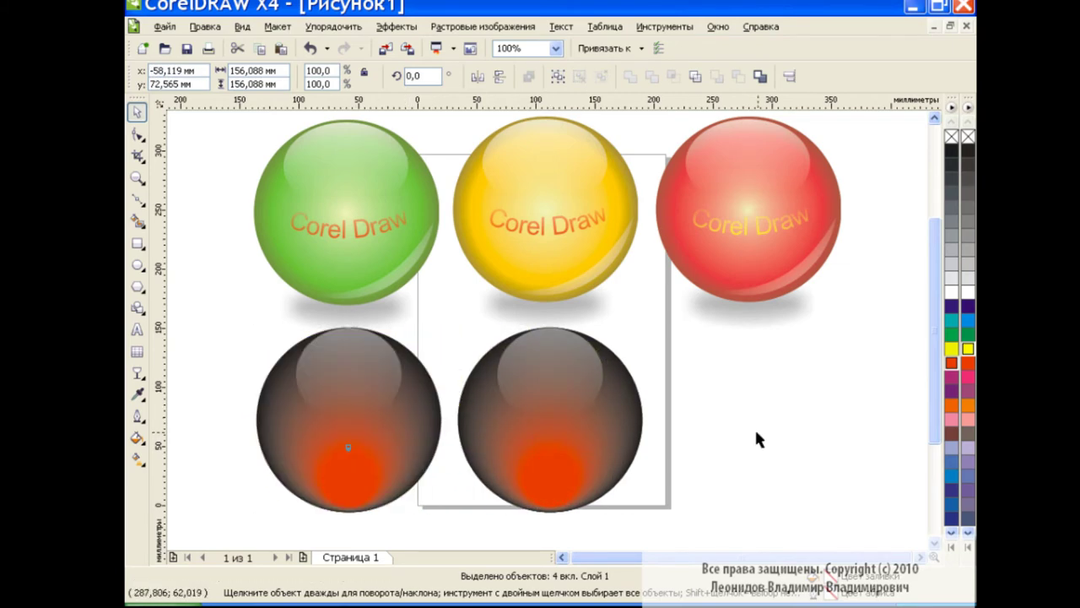
click(754, 427)
Colour the middle sphere's inner core yellow
click(530, 473)
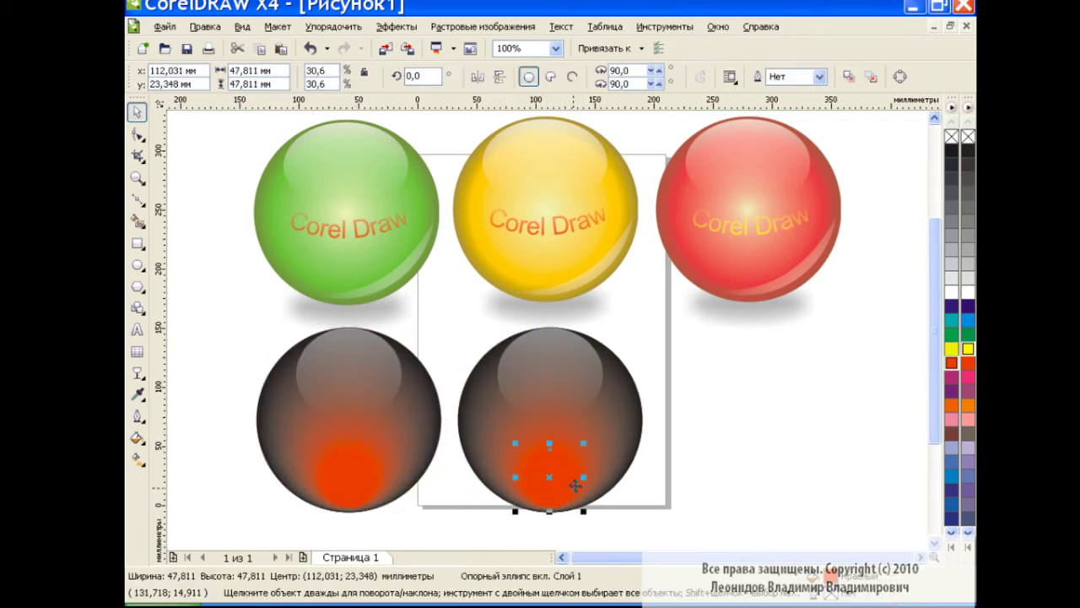
click(965, 349)
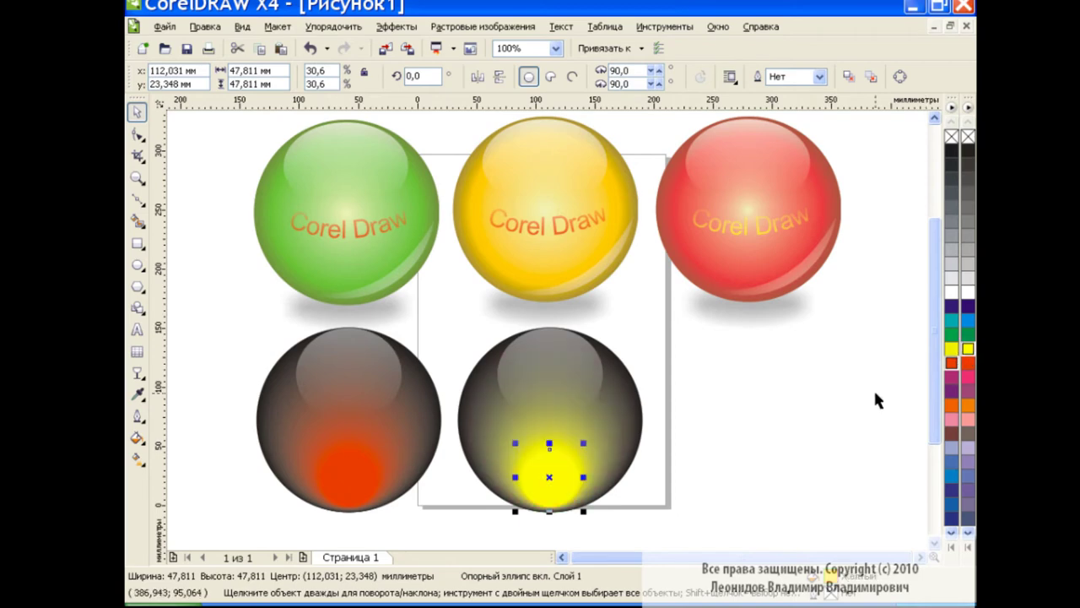
click(310, 48)
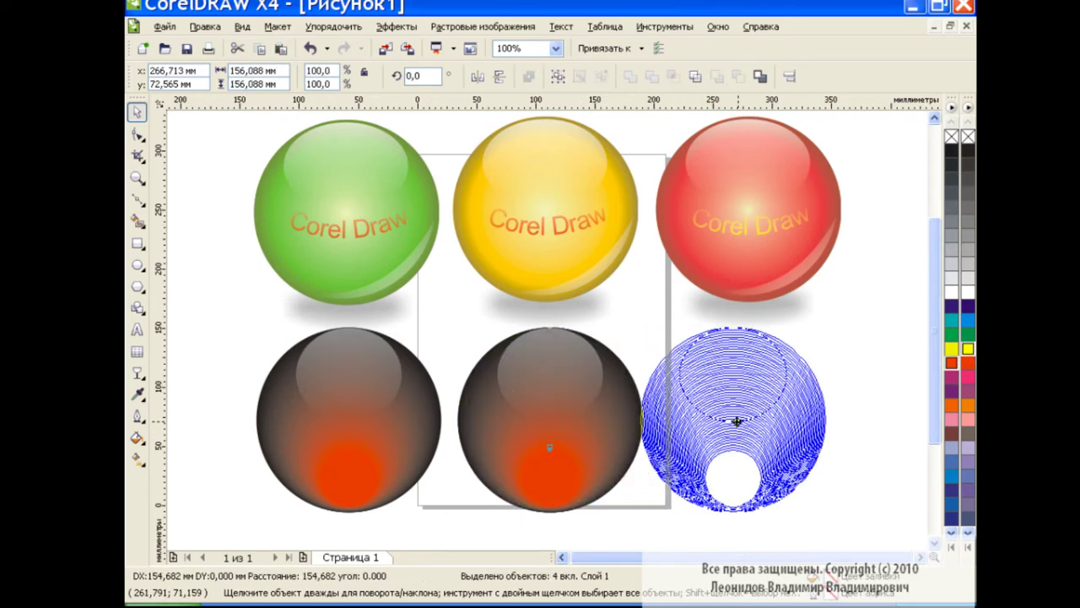
Place a copy of the dark sphere on the right and colour its inner core blue
drag(550, 420, 755, 420)
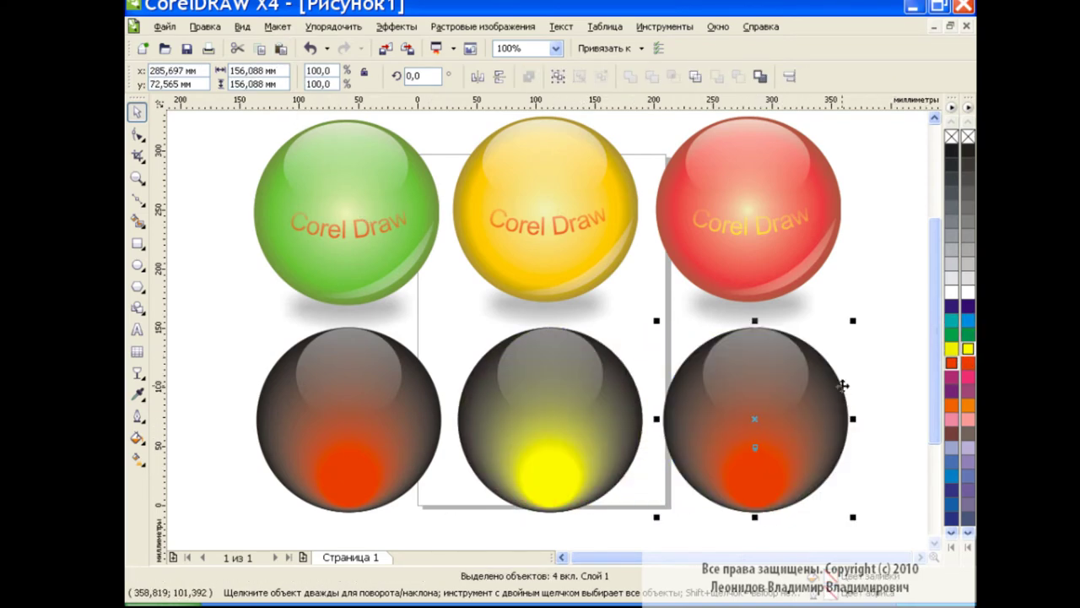
ctrl+click(750, 477)
click(969, 321)
click(878, 342)
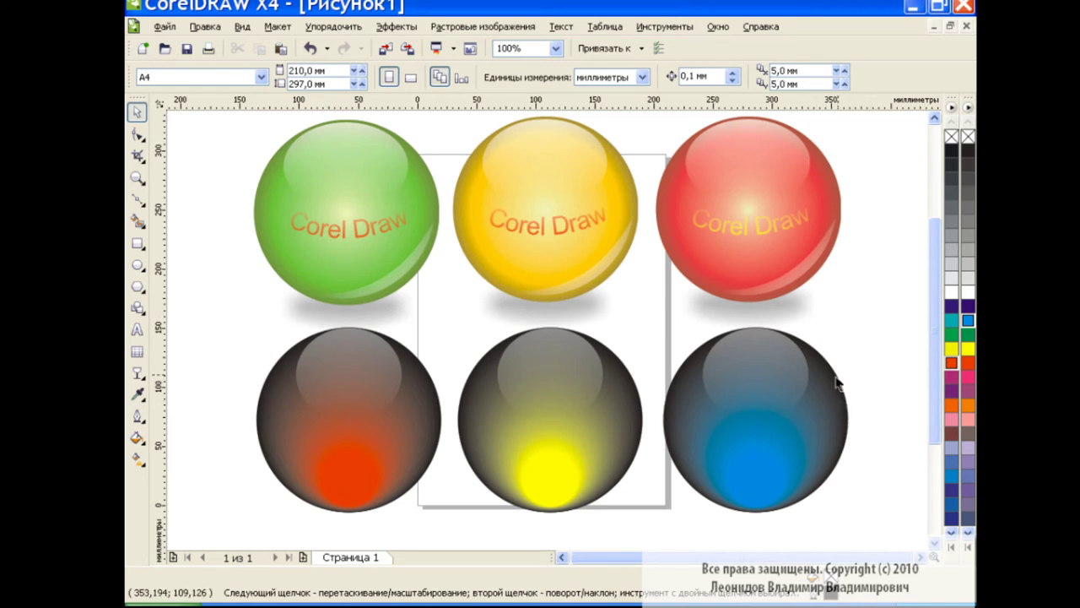
Ungroup the red sphere and place copies of its curved Corel Draw text on each dark sphere
click(723, 226)
click(579, 77)
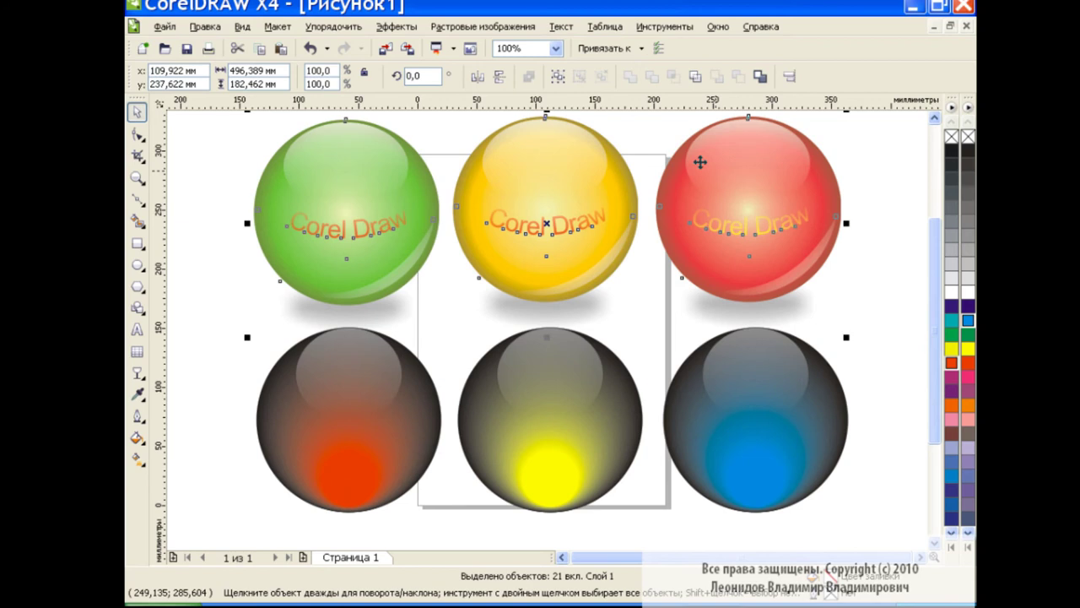
click(726, 217)
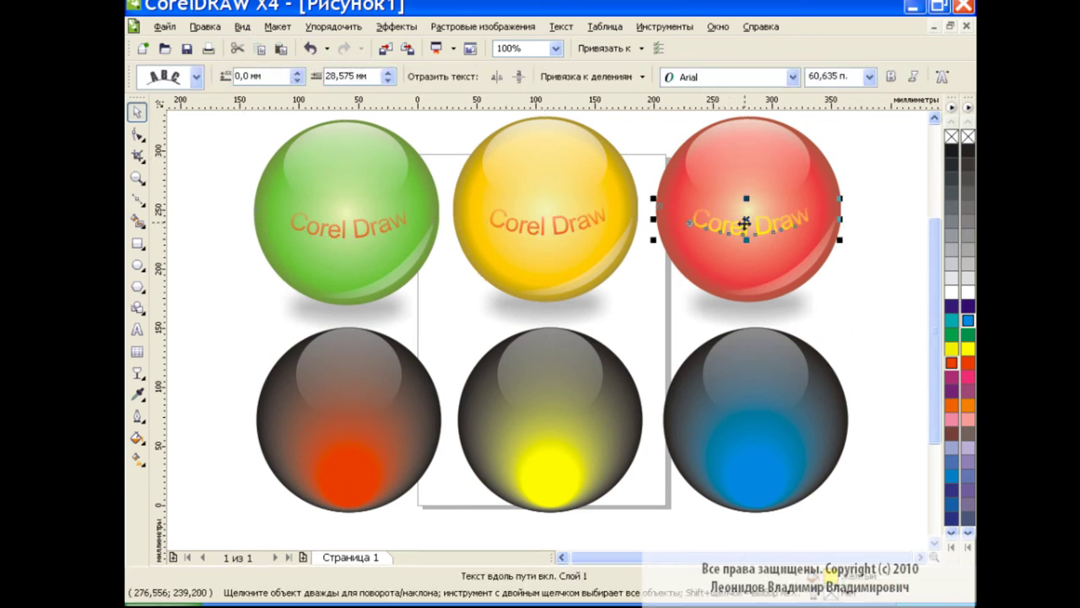
drag(746, 217, 753, 432)
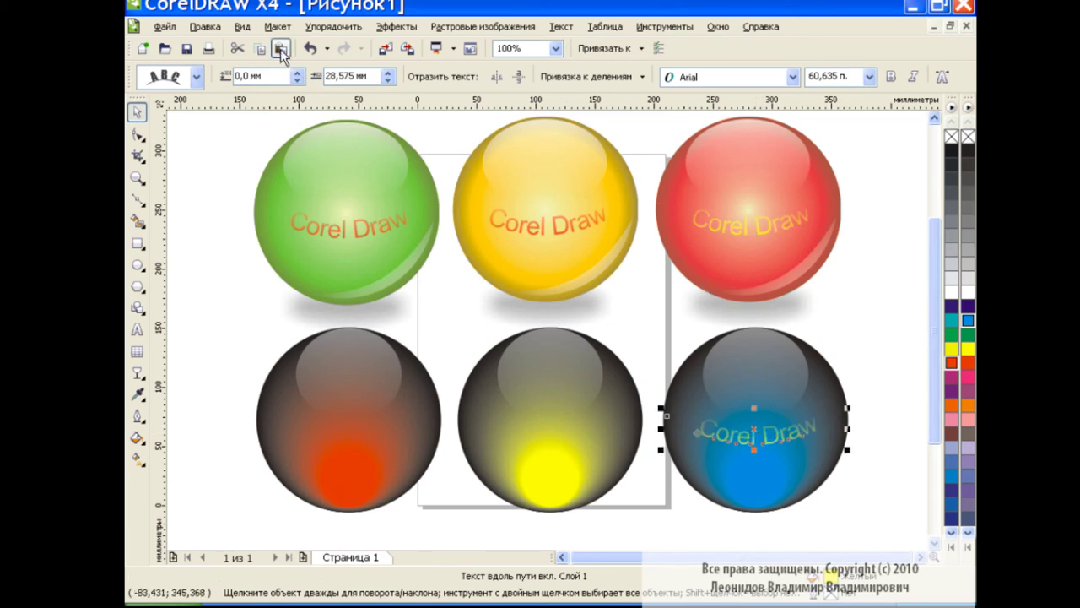
click(281, 53)
drag(733, 423, 347, 417)
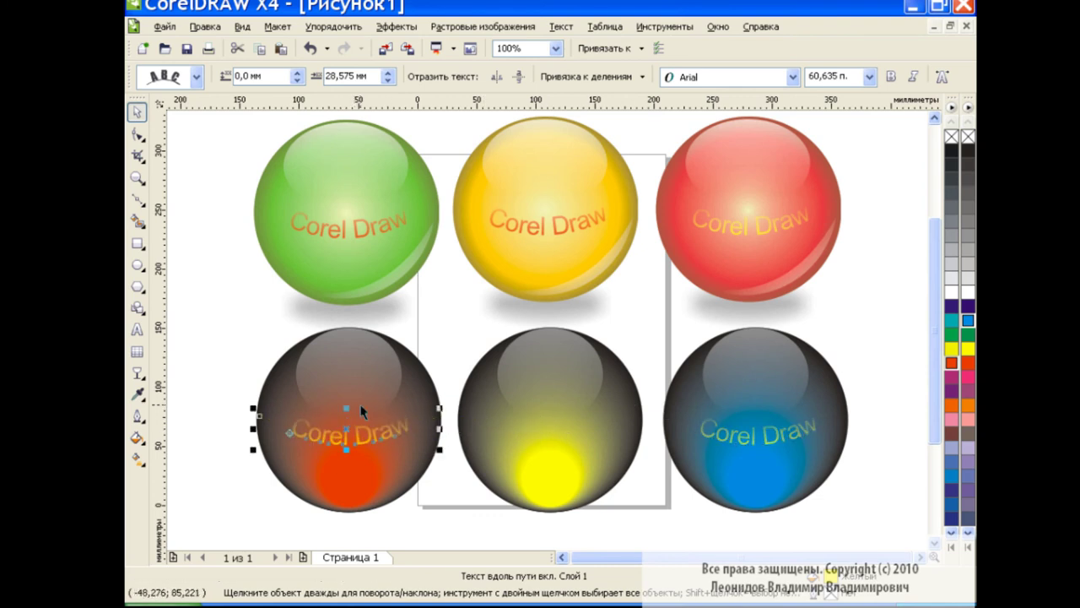
click(755, 428)
drag(756, 429, 549, 428)
Recolour the yellow-core sphere's Corel Draw text red-orange
click(893, 331)
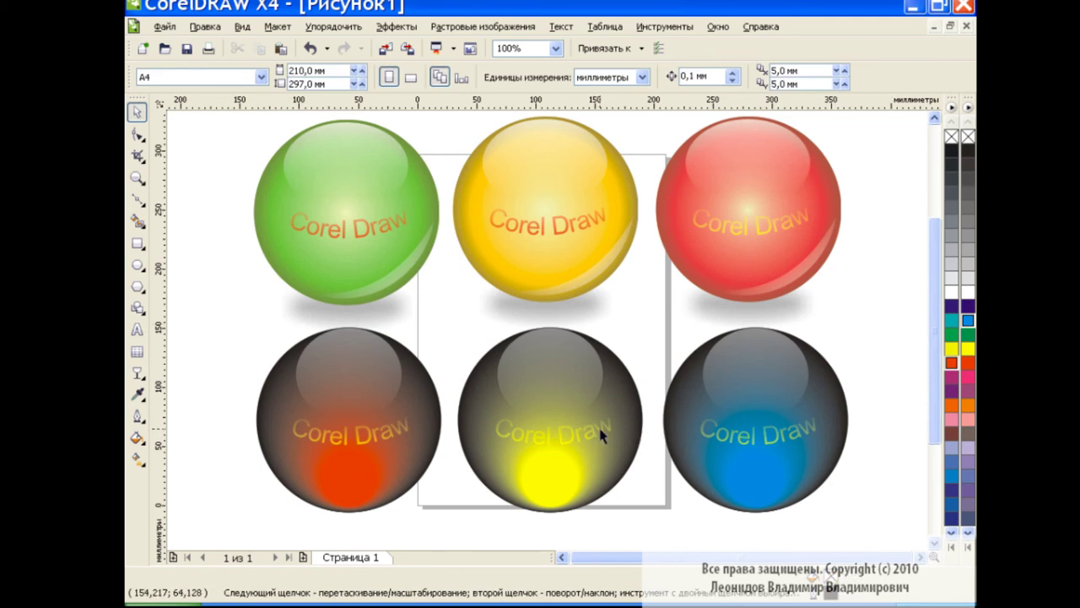
click(595, 433)
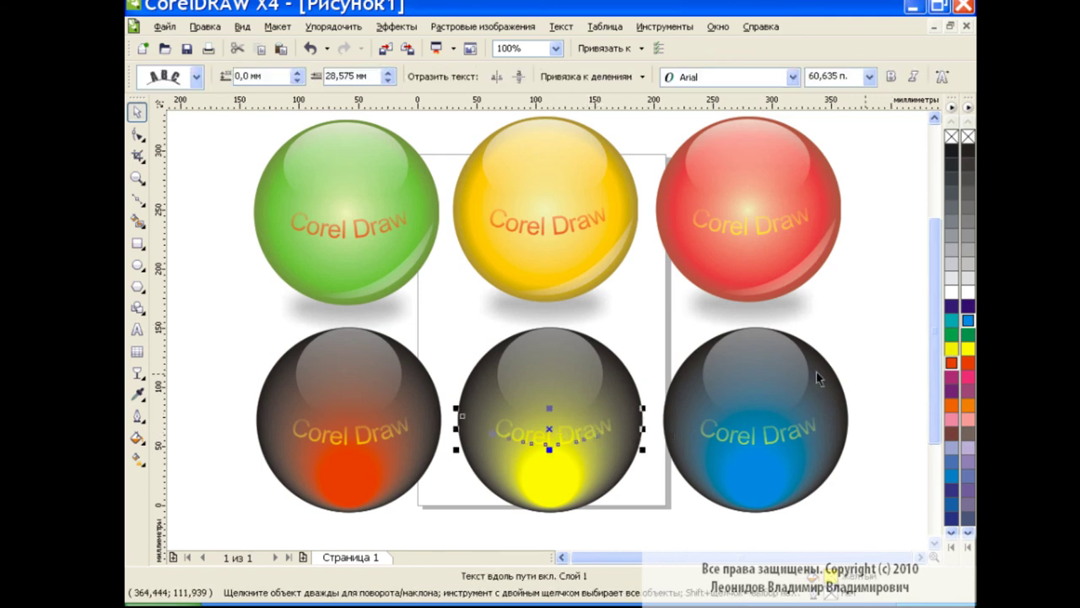
click(968, 363)
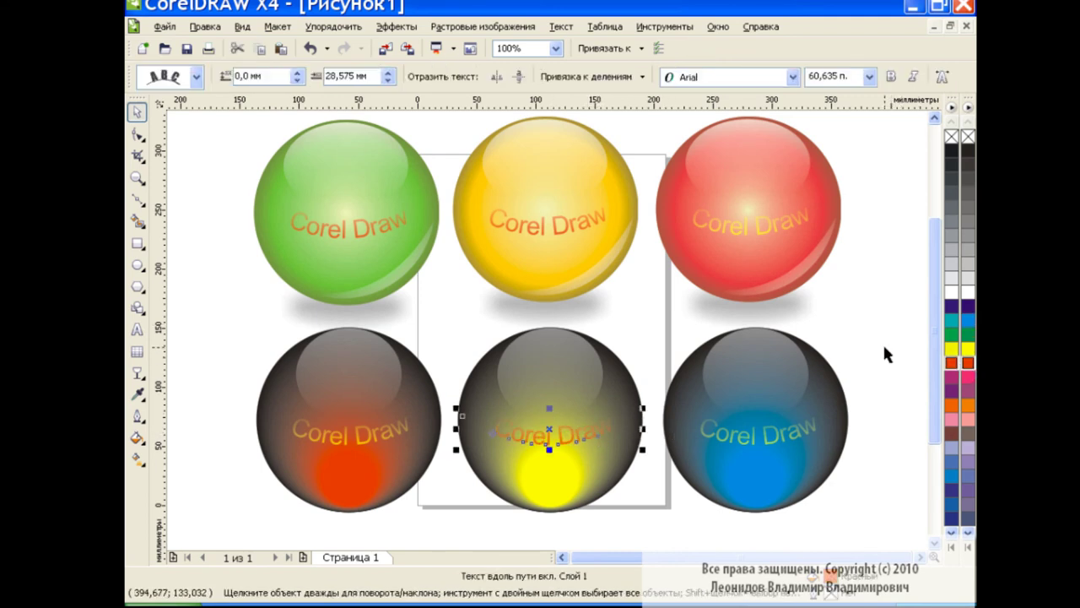
click(885, 344)
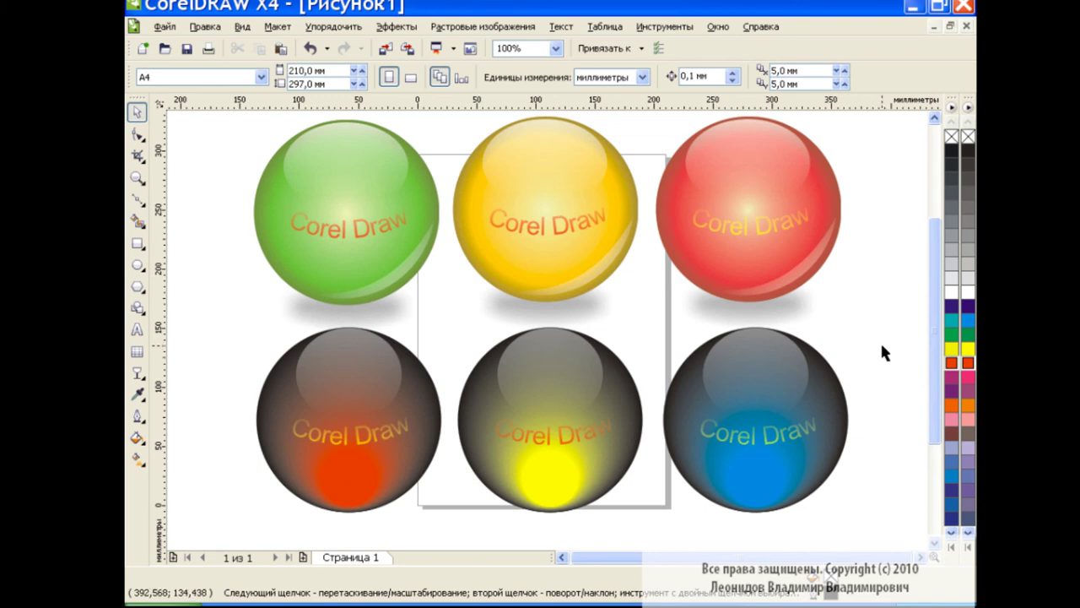